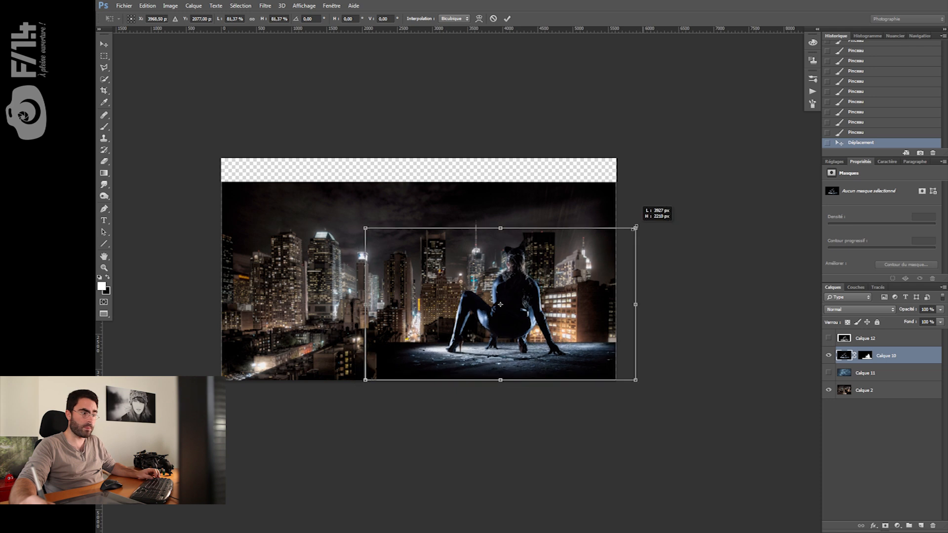
# Enlarge the crouching woman layer (Calque 10) and position her on the ledge at the lower right of the city scene
pyautogui.moveTo(563, 281); pyautogui.dragTo(580, 296)
pyautogui.moveTo(636, 252); pyautogui.dragTo(647, 247)
pyautogui.moveTo(606, 274); pyautogui.dragTo(600, 263)
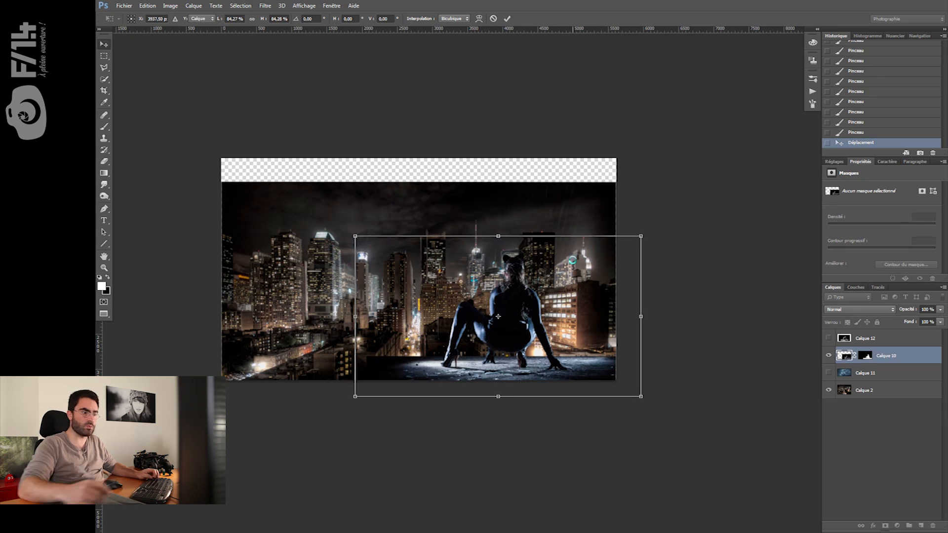
pyautogui.press('Return')
# Move the city layer (Calque 2) down a little, and shift the crouching woman layer (Calque 10) slightly right
pyautogui.click(883, 396)
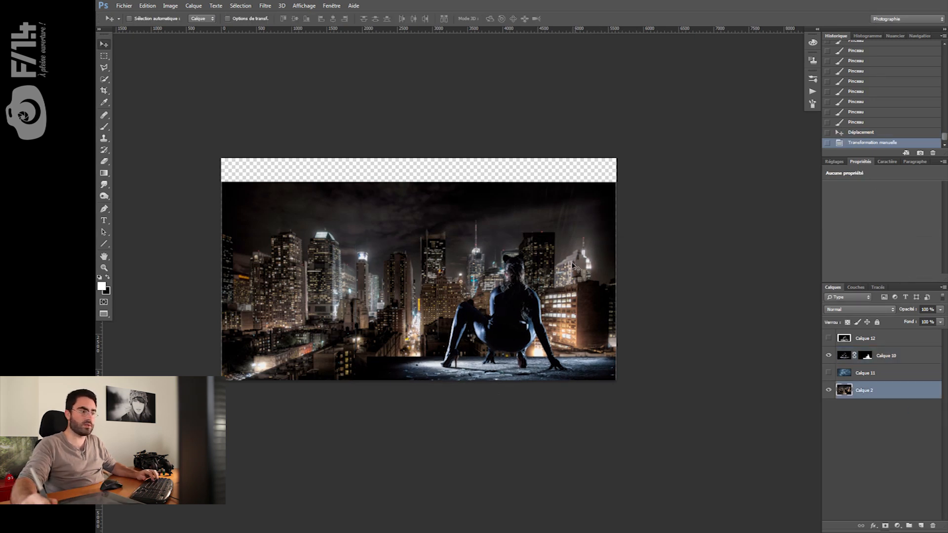
pyautogui.moveTo(542, 227); pyautogui.dragTo(542, 244)
pyautogui.keyDown('ctrl'); pyautogui.click(513, 337); pyautogui.keyUp('ctrl')
pyautogui.moveTo(513, 337); pyautogui.dragTo(524, 337)
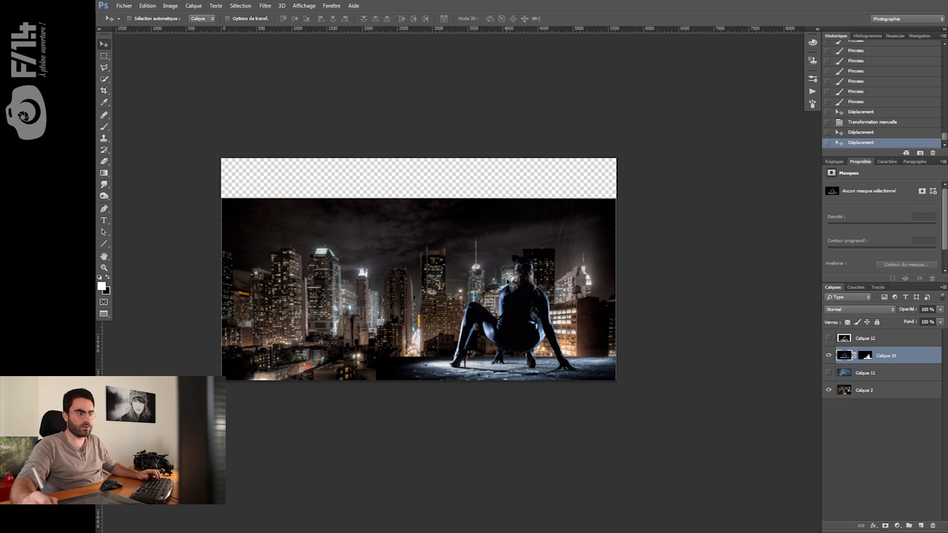
pyautogui.moveTo(491, 287); pyautogui.dragTo(495, 287)
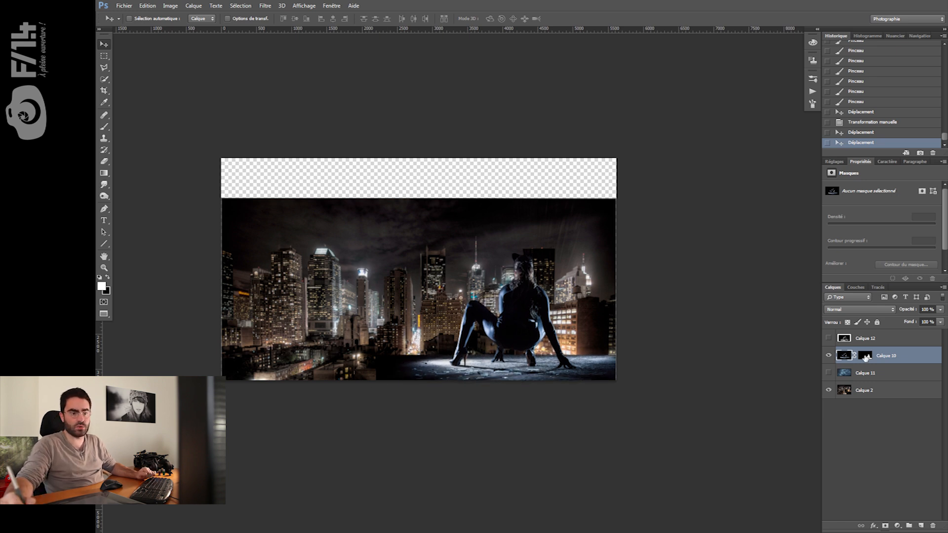
# On Calque 10's mask, outline the ledge's dark left part with the Polygonal Lasso along the street-side building edge, with black as foreground colour
pyautogui.click(865, 356)
pyautogui.press('l')
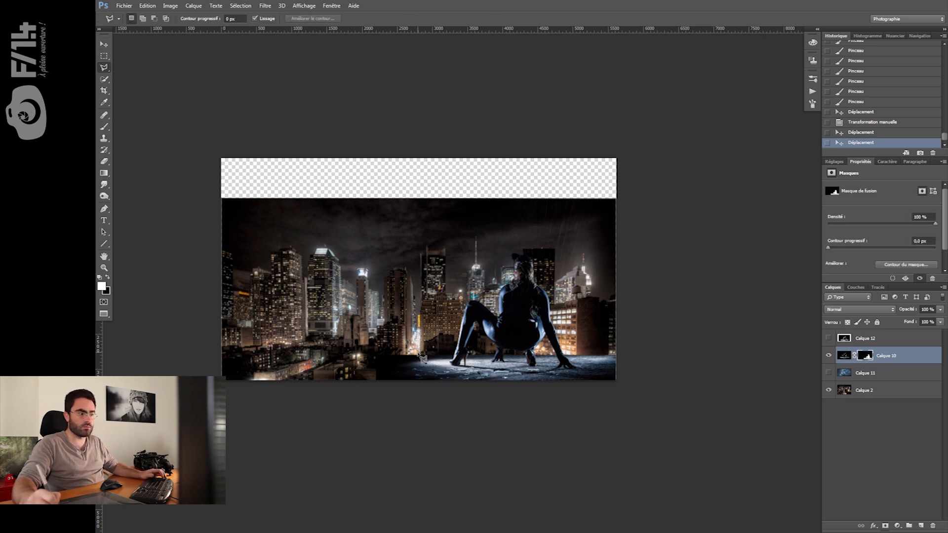
pyautogui.scroll(3, 411, 353)
pyautogui.click(829, 355)
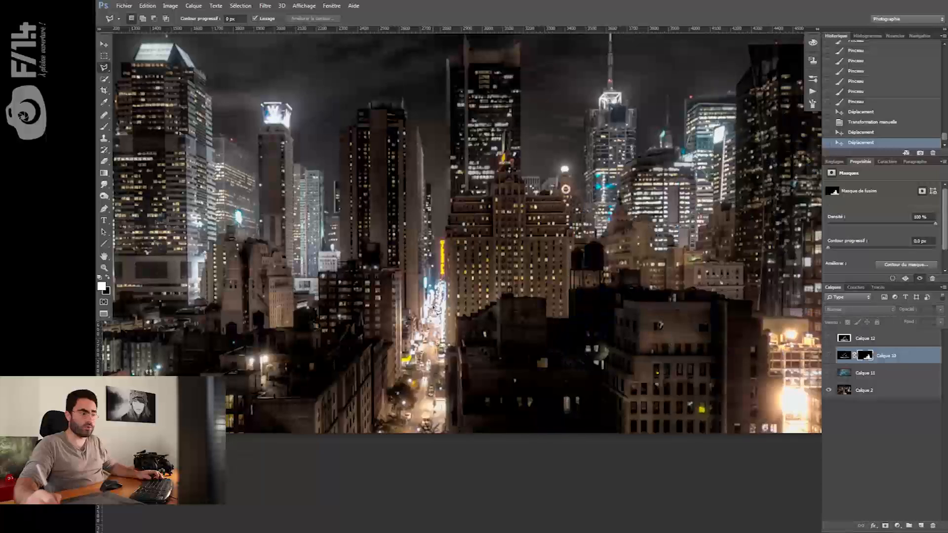
pyautogui.click(443, 286)
pyautogui.click(352, 486)
pyautogui.click(182, 465)
pyautogui.click(362, 248)
pyautogui.click(423, 244)
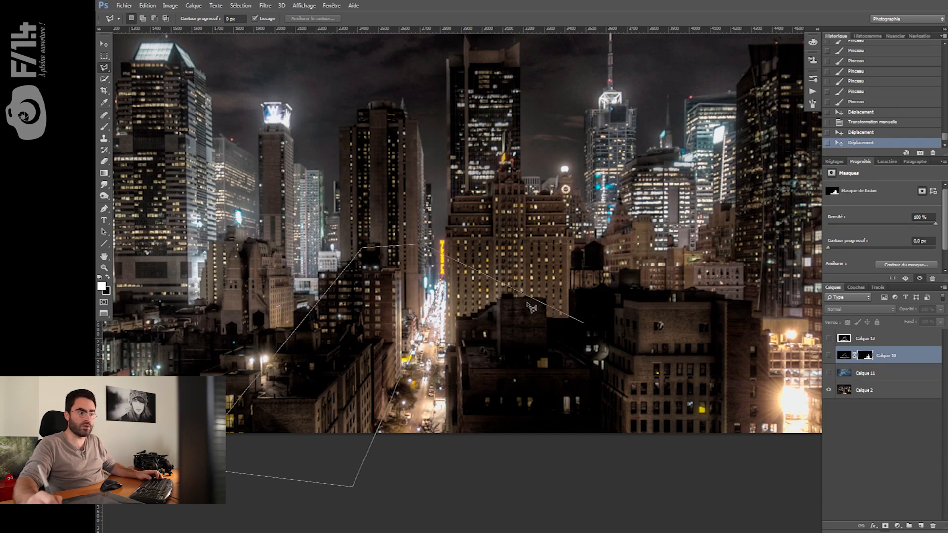
pyautogui.click(443, 285)
pyautogui.click(829, 355)
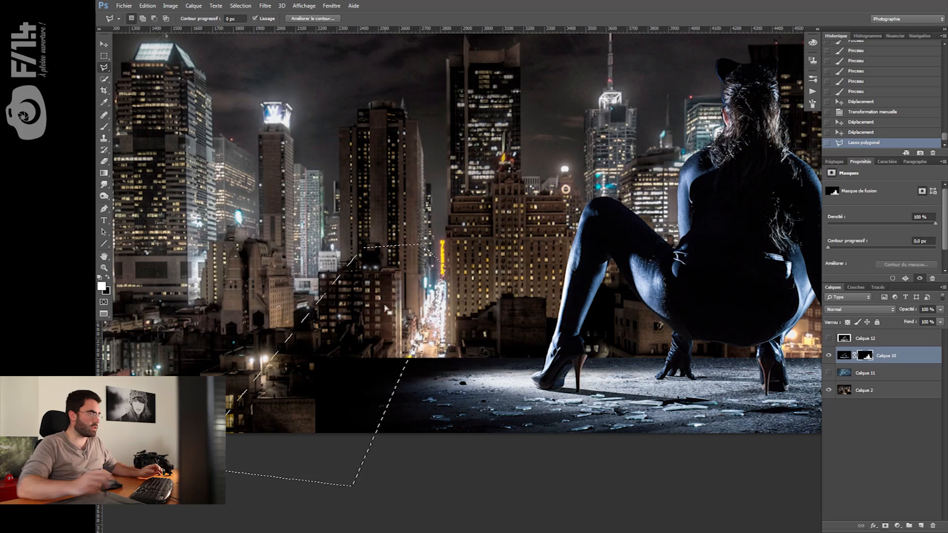
pyautogui.press('x')
# Fill the selected part of Calque 10's mask with black and clear the selection
pyautogui.hotkey('alt', 'BackSpace')
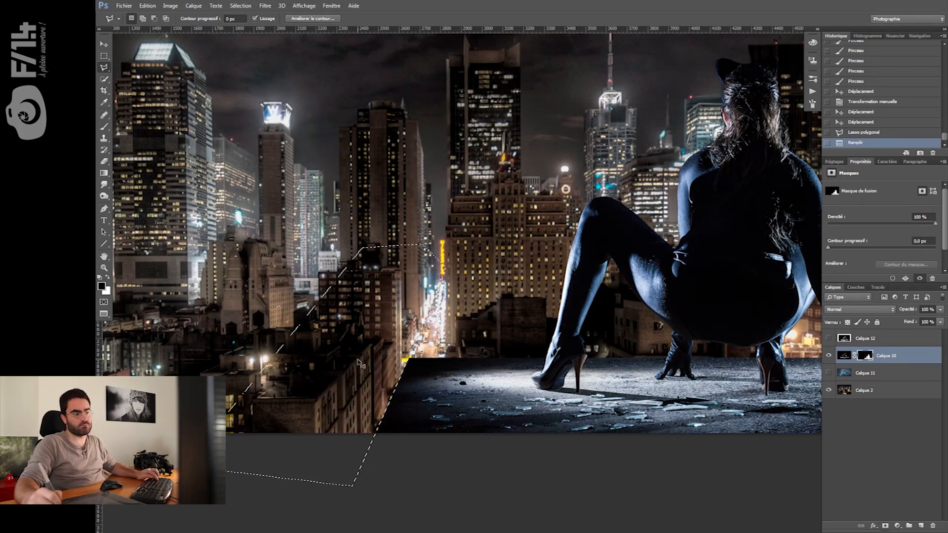
pyautogui.hotkey('ctrl', 'd')
pyautogui.press('z')
pyautogui.moveTo(362, 374); pyautogui.dragTo(402, 363)
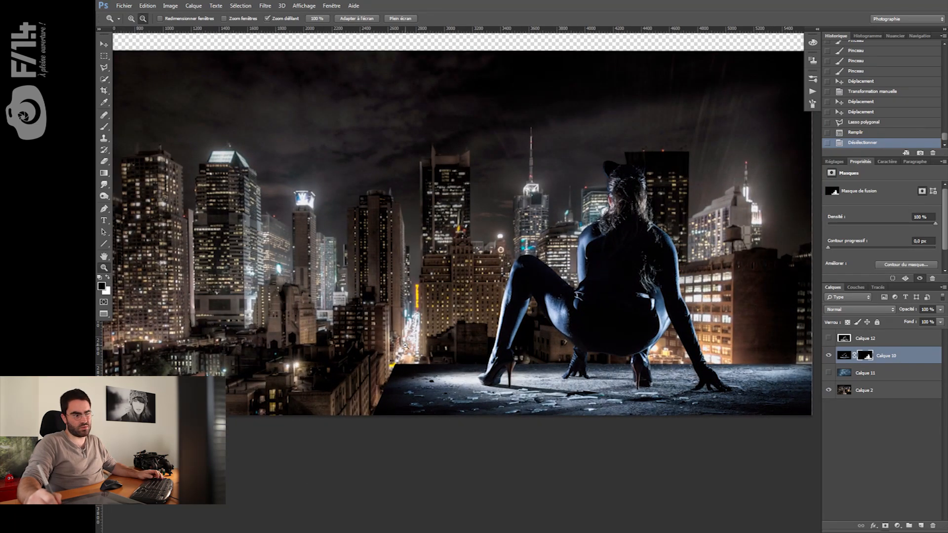
# Trim a thin strip off the ledge's slanted left edge by lassoing it, filling the mask with black and deselecting
pyautogui.press('l')
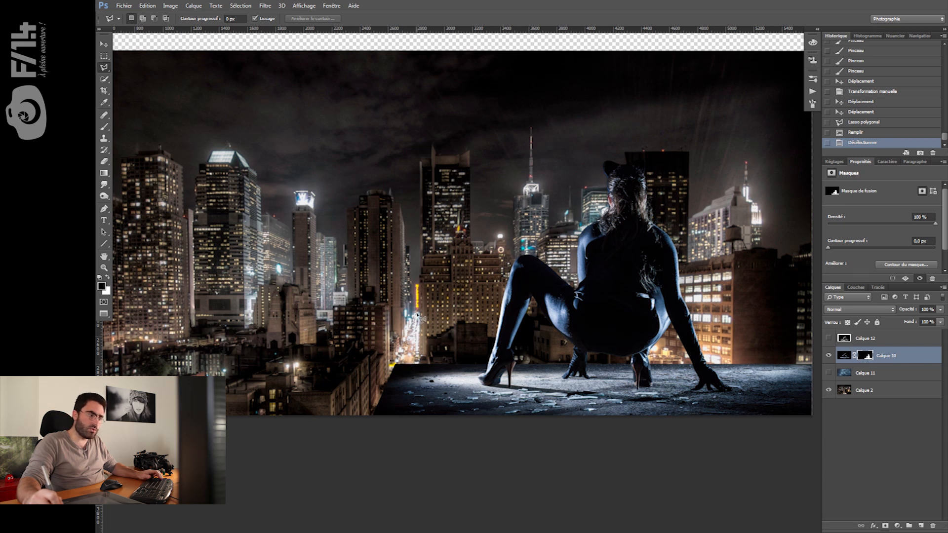
pyautogui.click(395, 364)
pyautogui.click(370, 438)
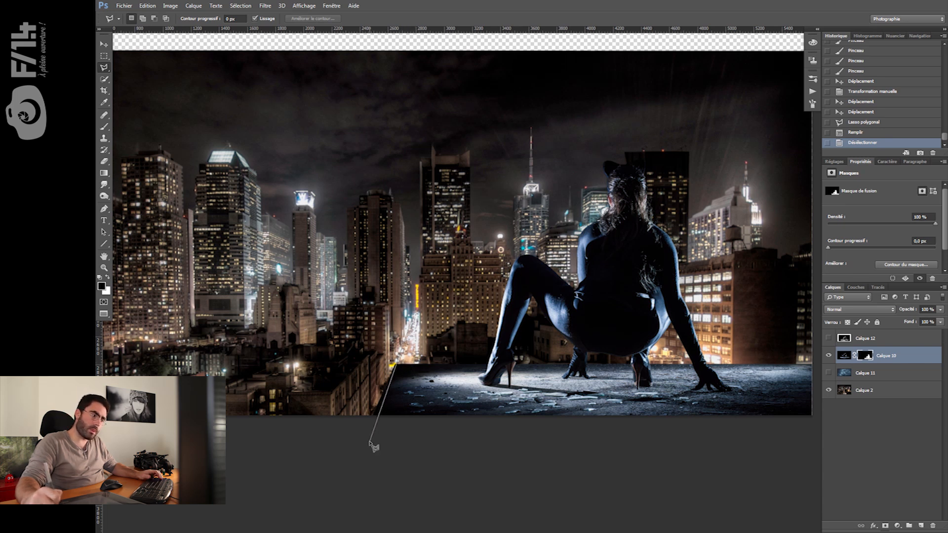
pyautogui.doubleClick(328, 399)
pyautogui.hotkey('alt', 'BackSpace')
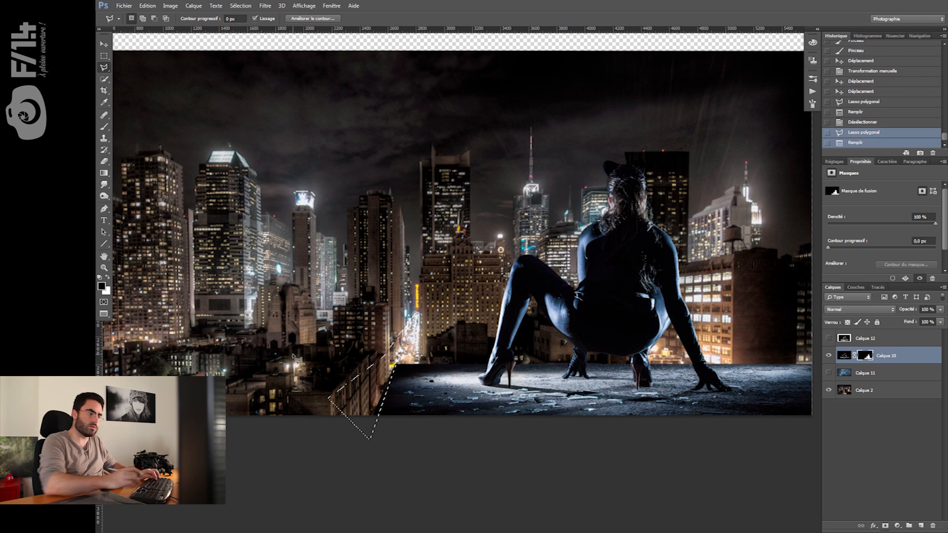
pyautogui.hotkey('ctrl', 'd')
pyautogui.press('z')
pyautogui.moveTo(505, 337); pyautogui.dragTo(484, 351)
# Undo both mask fills, going back to the first Polygonal Lasso selection
pyautogui.hotkey('ctrl', 'z')
pyautogui.hotkey('ctrl', 'alt', 'z')
pyautogui.hotkey('ctrl', 'alt', 'z')
pyautogui.hotkey('ctrl', 'alt', 'z')
pyautogui.hotkey('ctrl', 'alt', 'z')
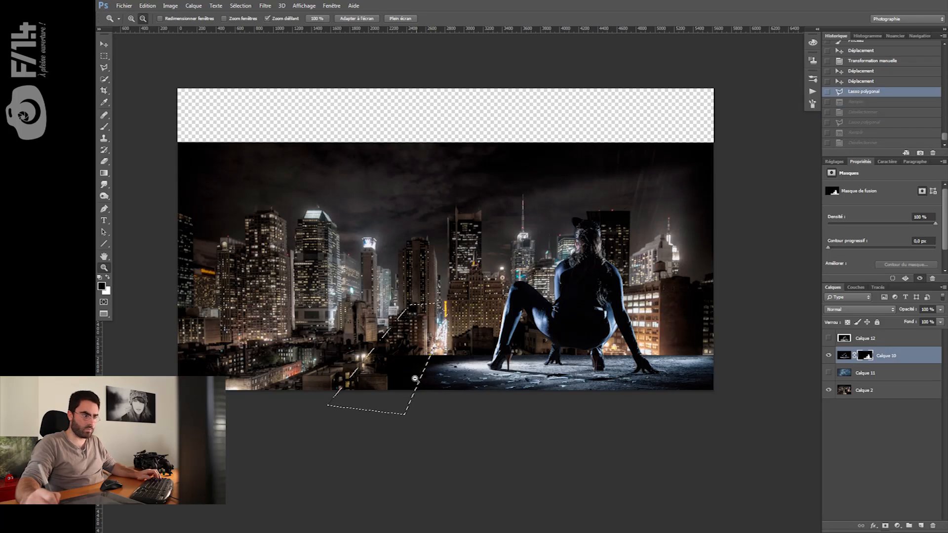
# Nudge the lasso selection slightly left, fill it with black on Calque 10's mask and deselect
pyautogui.press('l')
pyautogui.moveTo(404, 378); pyautogui.dragTo(395, 379)
pyautogui.hotkey('alt', 'BackSpace')
pyautogui.hotkey('ctrl', 'd')
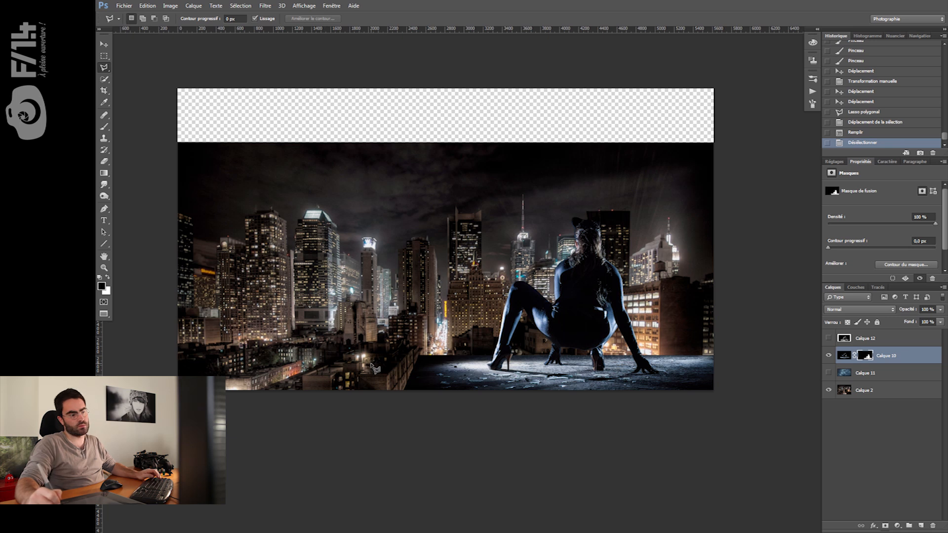
# Lasso the remaining sliver along the ledge's slanted left edge, fill it with black on the mask and deselect
pyautogui.click(425, 355)
pyautogui.click(391, 415)
pyautogui.click(395, 345)
pyautogui.click(425, 355)
pyautogui.hotkey('alt', 'BackSpace')
pyautogui.hotkey('ctrl', 'd')
# Duplicate the masked woman layer, Calque 10
pyautogui.hotkey('ctrl', 'j')
pyautogui.moveTo(341, 361); pyautogui.dragTo(305, 359)
pyautogui.moveTo(465, 316); pyautogui.dragTo(504, 316)
pyautogui.moveTo(441, 300); pyautogui.dragTo(496, 321)
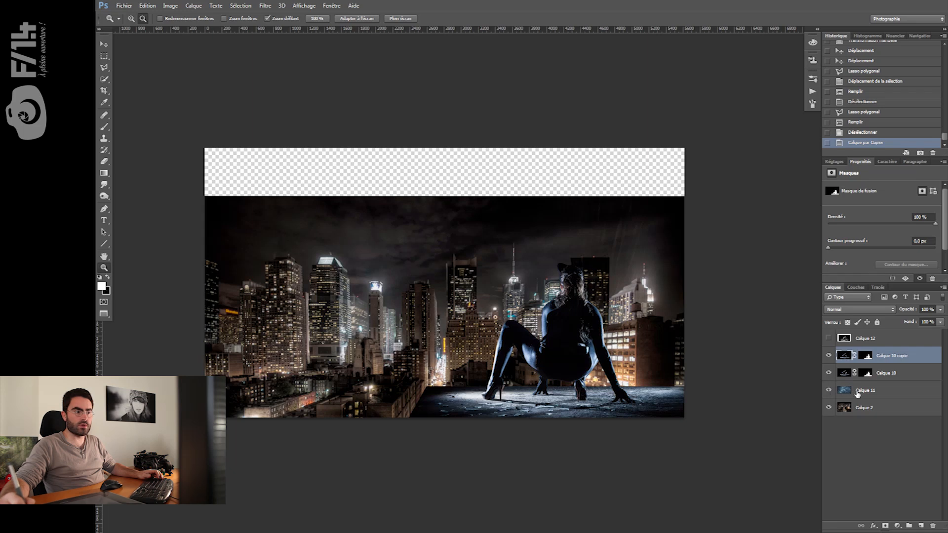
# Scale the cloudy sky layer (Calque 11) to about 110.6% and move it up over the empty strip above the city
pyautogui.click(858, 393)
pyautogui.press('v')
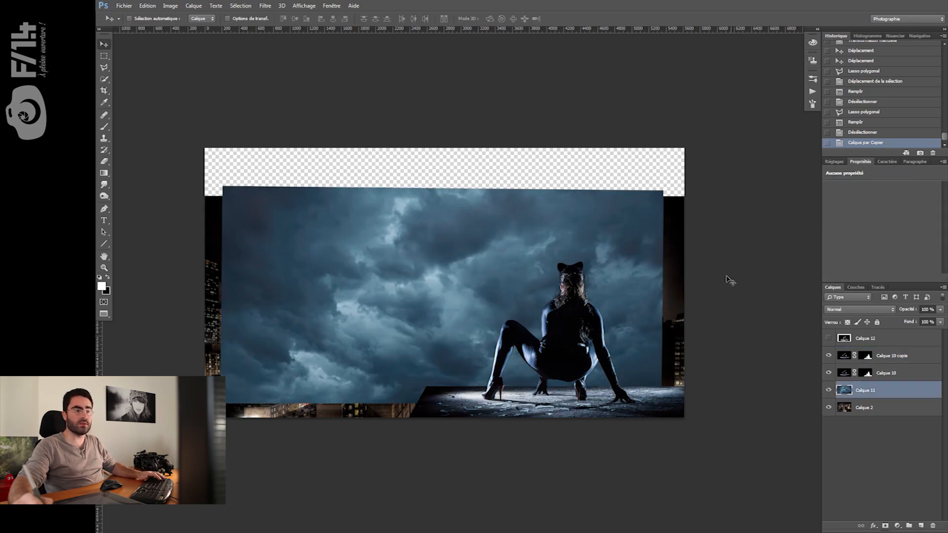
pyautogui.hotkey('ctrl', 't')
pyautogui.moveTo(663, 187); pyautogui.dragTo(688, 171)
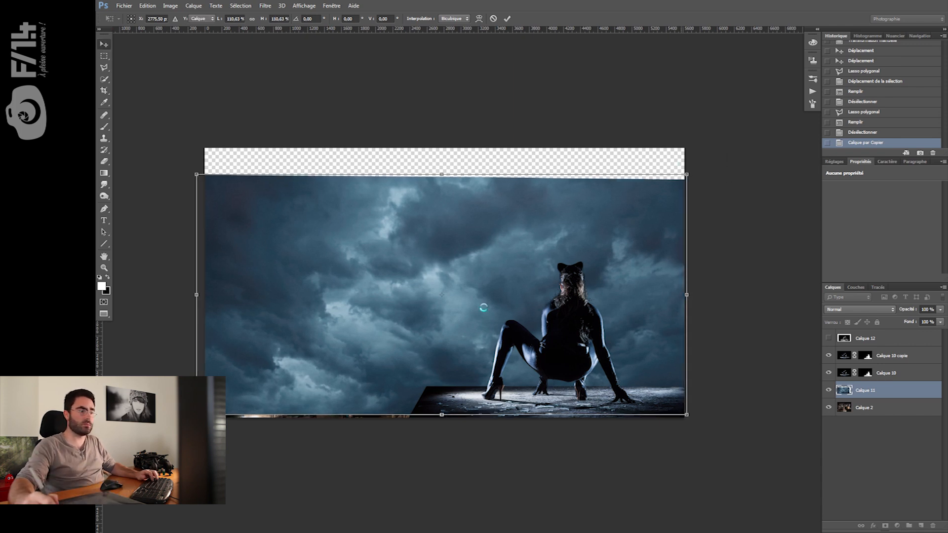
pyautogui.press('Return')
pyautogui.moveTo(456, 304); pyautogui.dragTo(456, 144)
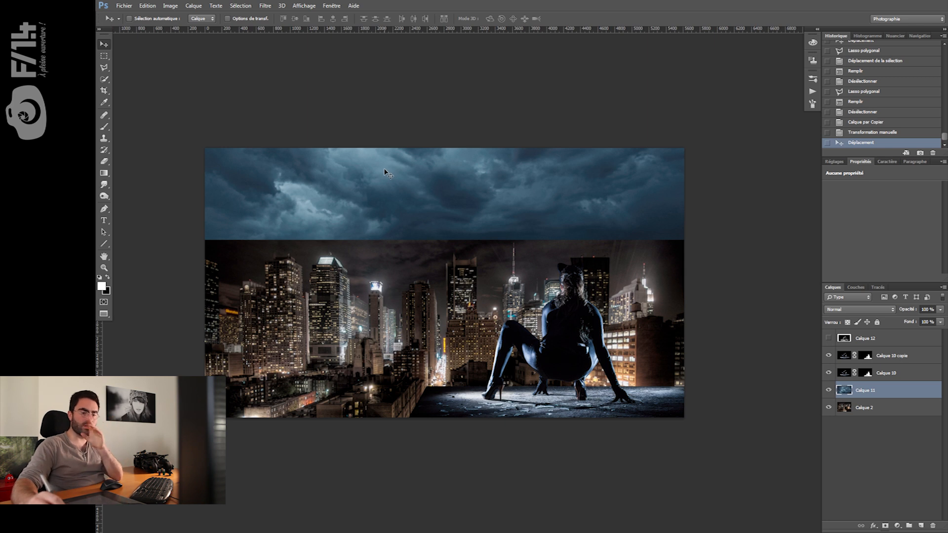
# Hide the sky layer (Calque 11) and rotate the city layer (Calque 2) by about 0.51°
pyautogui.click(828, 390)
pyautogui.click(874, 408)
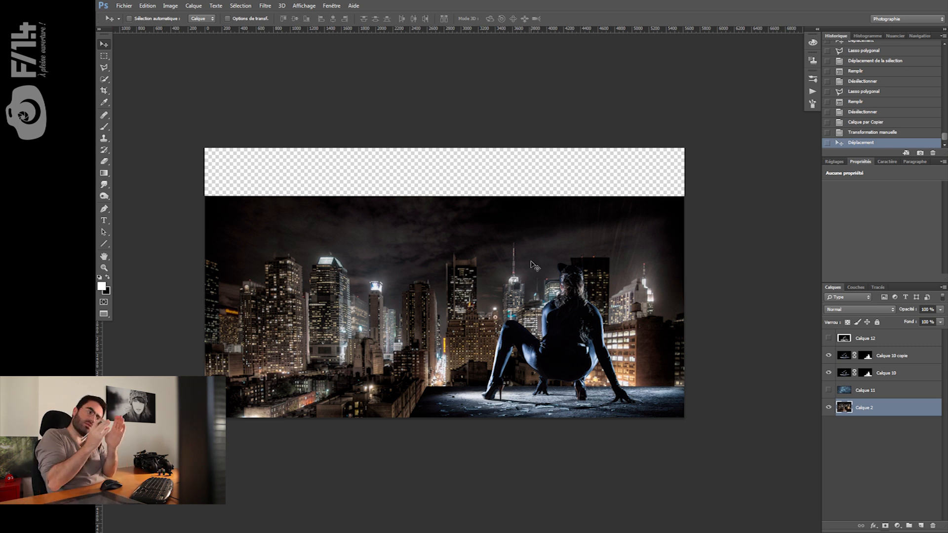
pyautogui.hotkey('ctrl', 't')
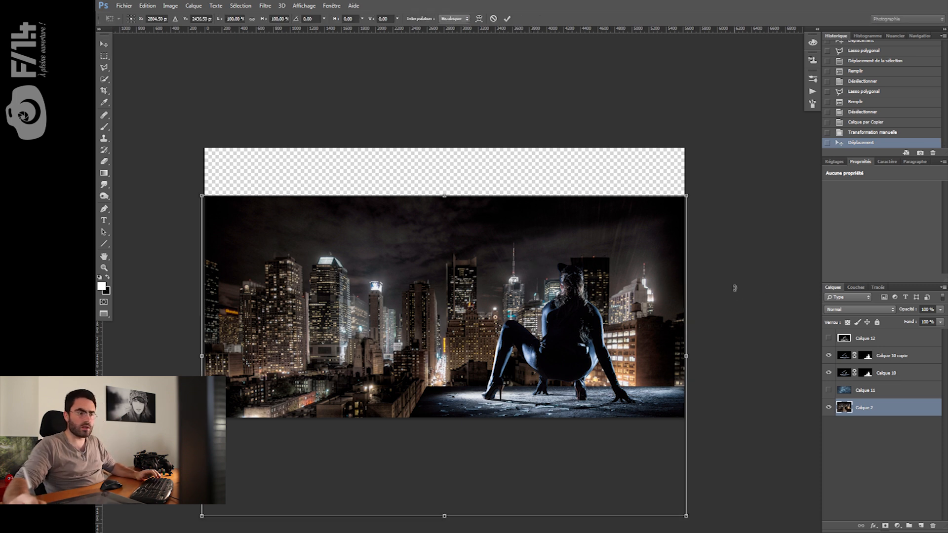
pyautogui.moveTo(738, 288); pyautogui.dragTo(740, 290)
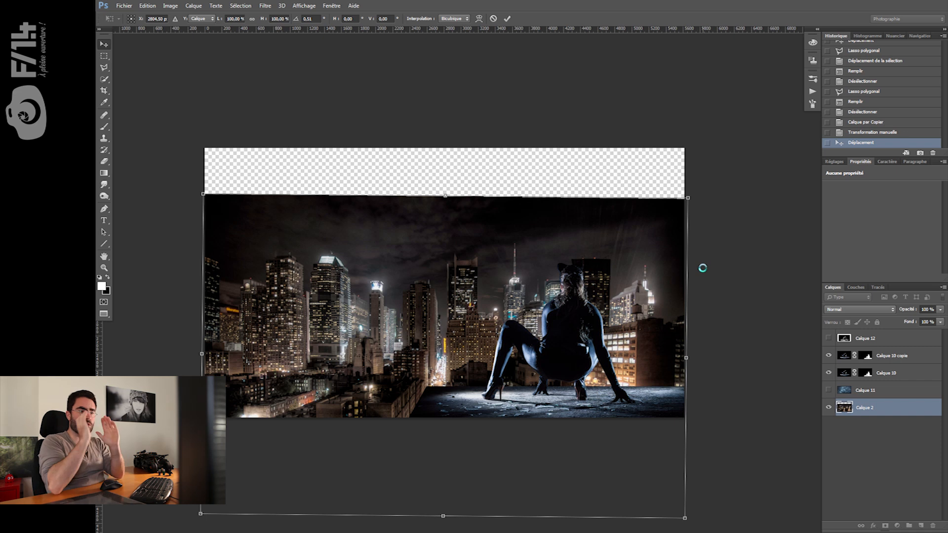
pyautogui.press('Return')
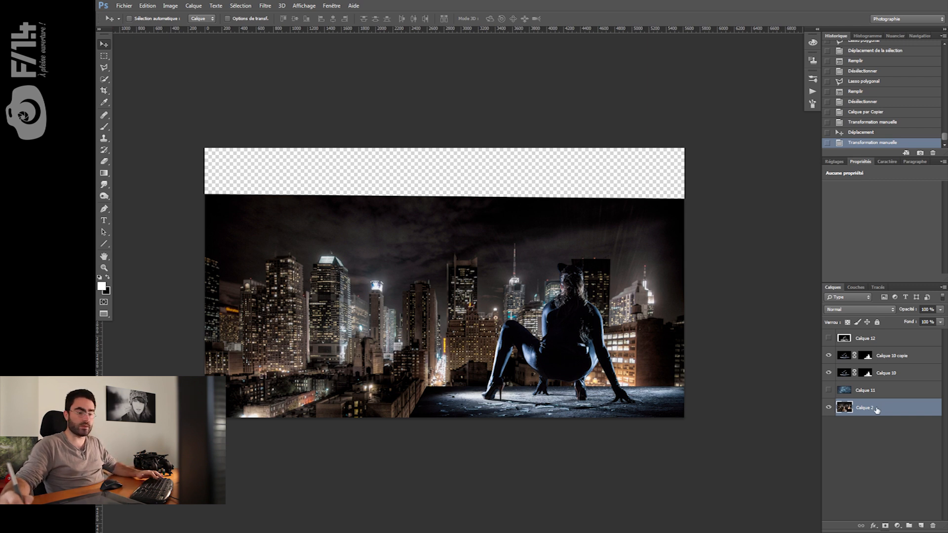
# Put the city layer (Calque 2) in a group and add a Curves adjustment layer above it
pyautogui.hotkey('ctrl', 'g')
pyautogui.click(899, 525)
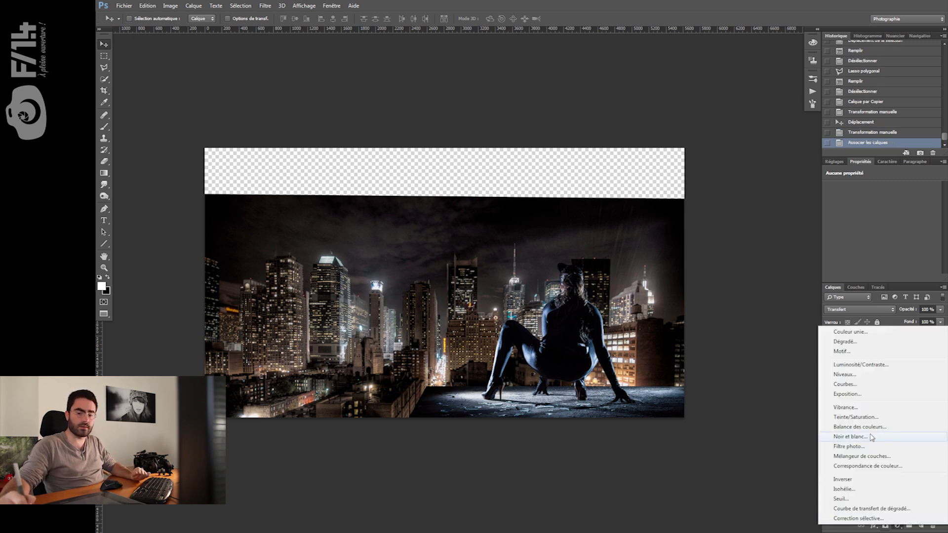
pyautogui.click(866, 388)
pyautogui.moveTo(869, 283); pyautogui.dragTo(870, 328)
# Raise the midtones of the Bleu channel in the Curves adjustment, from input 110 to output 132
pyautogui.click(880, 201)
pyautogui.click(868, 226)
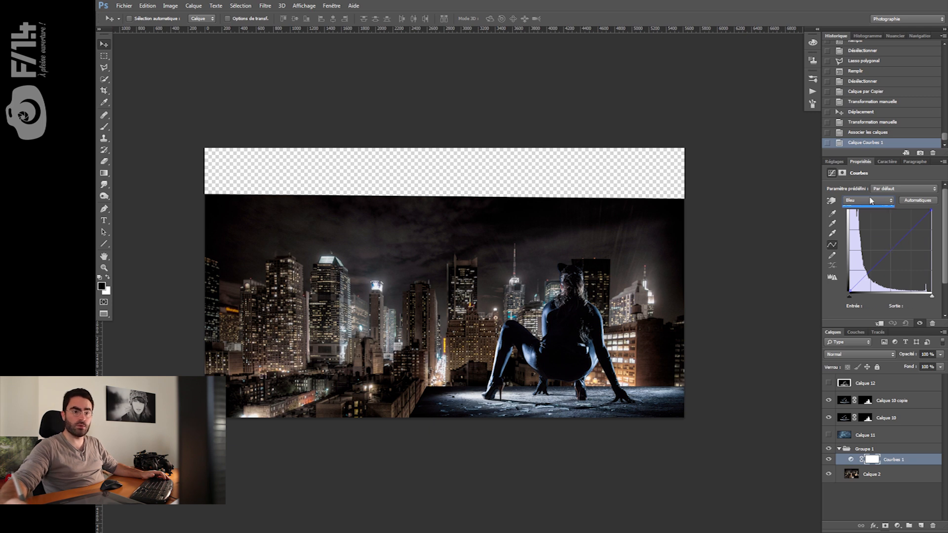
pyautogui.moveTo(893, 252); pyautogui.dragTo(885, 249)
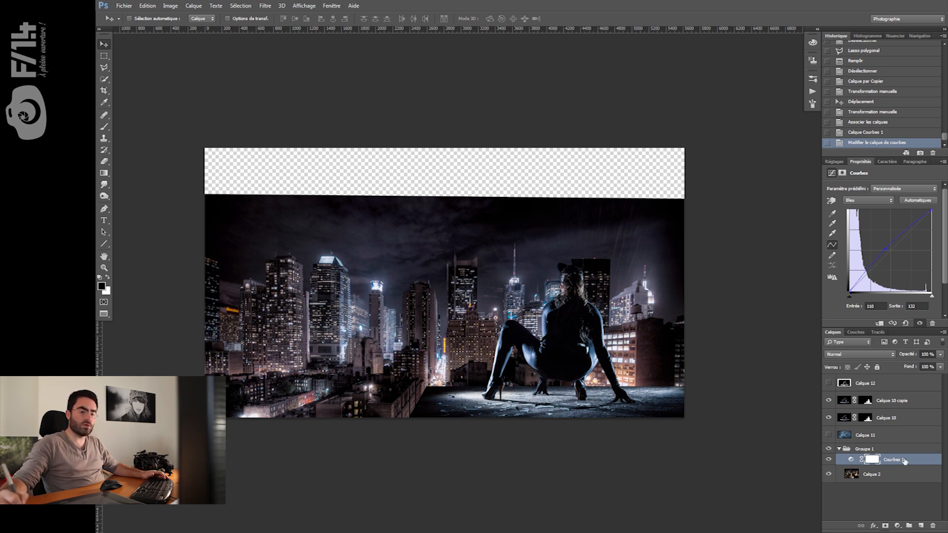
# Add a Correction sélective adjustment above the curves and set the Bleus to Cyan +26% and Jaune -26%
pyautogui.click(897, 526)
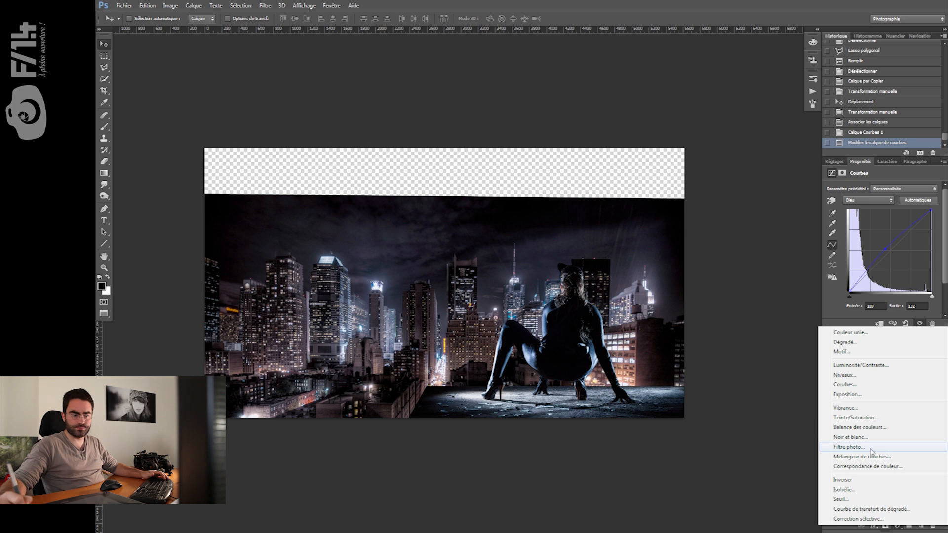
pyautogui.click(858, 519)
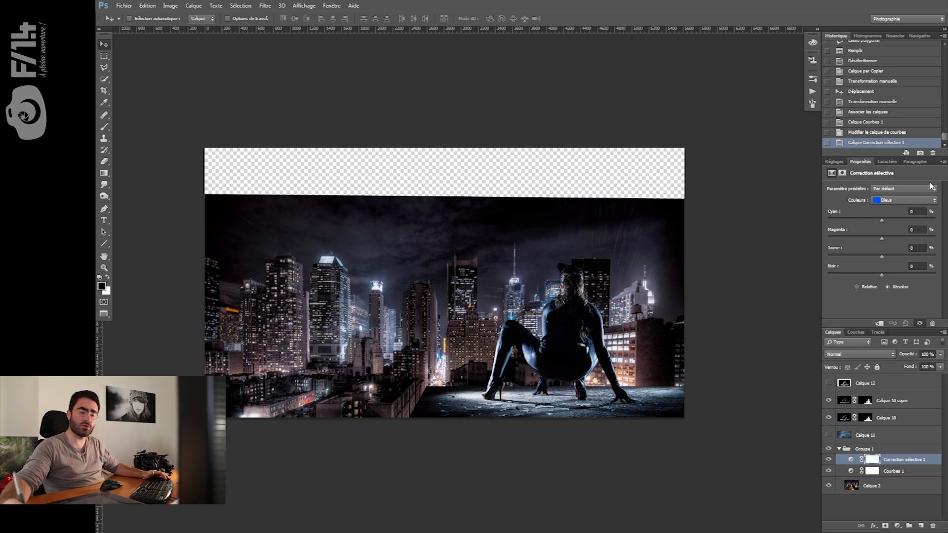
pyautogui.moveTo(881, 219); pyautogui.dragTo(890, 219)
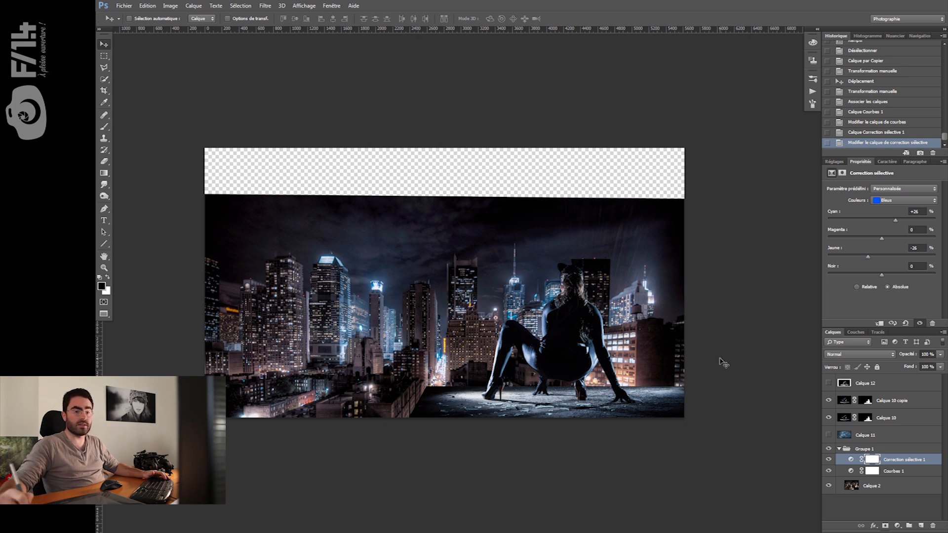
# Compare the city with and without the Correction sélective and Courbes adjustments by toggling their visibility
pyautogui.click(827, 459)
pyautogui.click(827, 460)
pyautogui.click(827, 460)
pyautogui.click(827, 459)
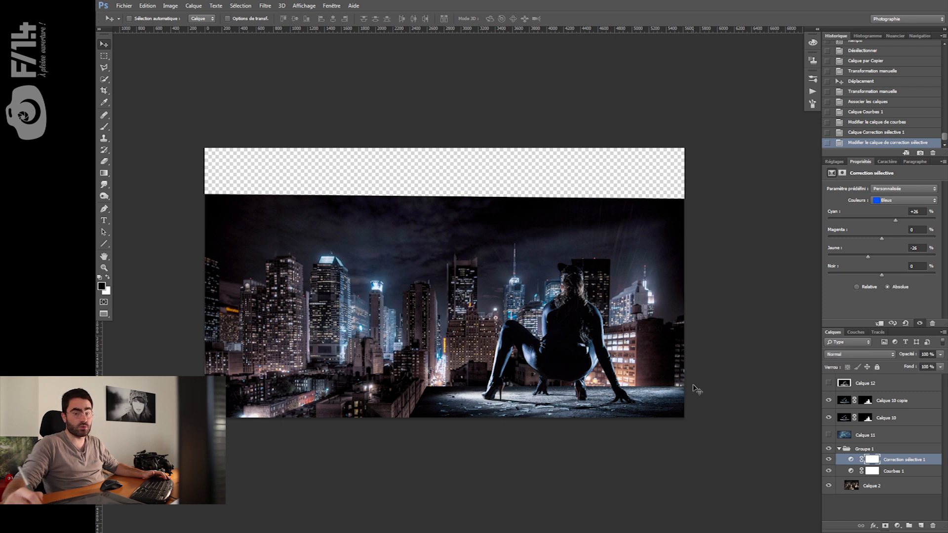
pyautogui.click(828, 460)
pyautogui.click(828, 461)
pyautogui.click(828, 460)
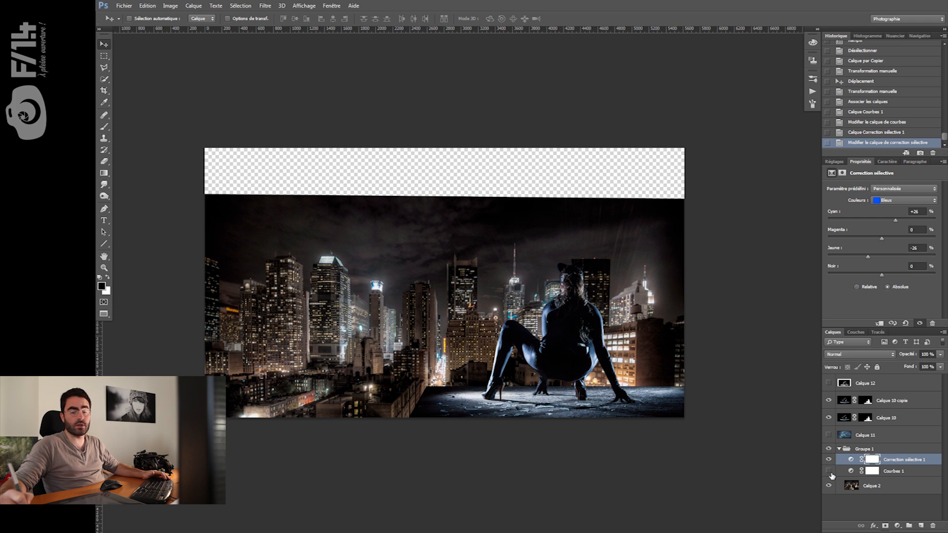
pyautogui.click(828, 460)
pyautogui.click(828, 461)
pyautogui.click(829, 460)
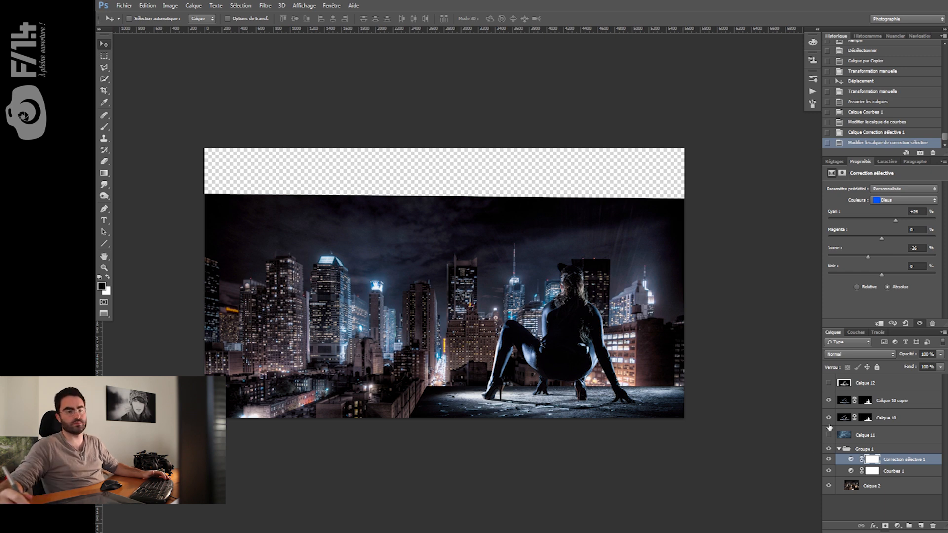
# Set Cyan to -19% for the Jaunes in the Correction sélective adjustment
pyautogui.click(906, 201)
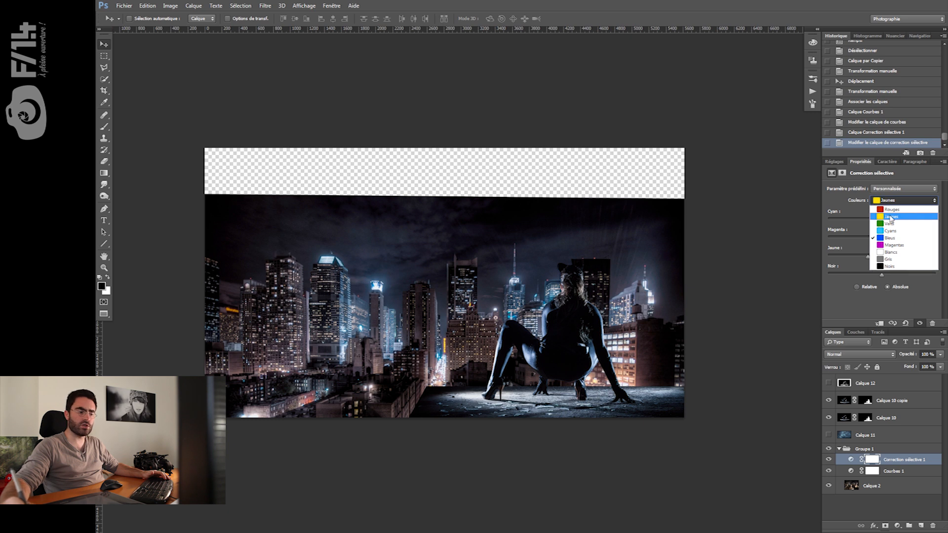
pyautogui.click(866, 205)
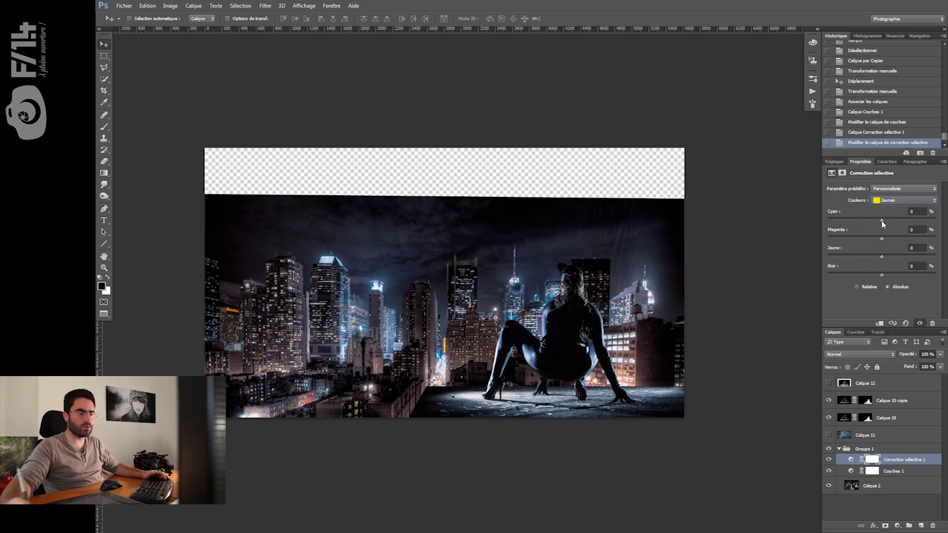
pyautogui.moveTo(882, 220); pyautogui.dragTo(883, 221)
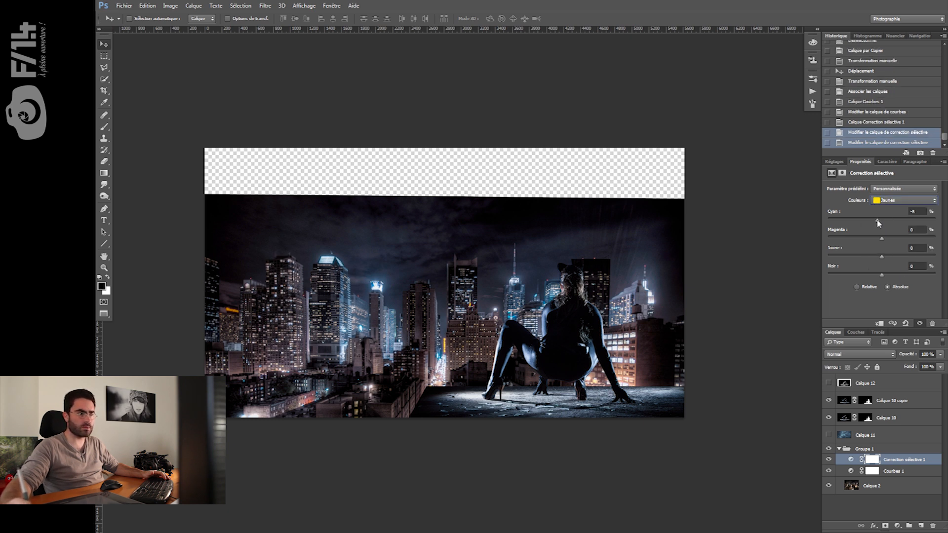
pyautogui.moveTo(864, 221)
pyautogui.mouseDown()
pyautogui.moveTo(899, 221)
pyautogui.moveTo(872, 221)
pyautogui.mouseUp()
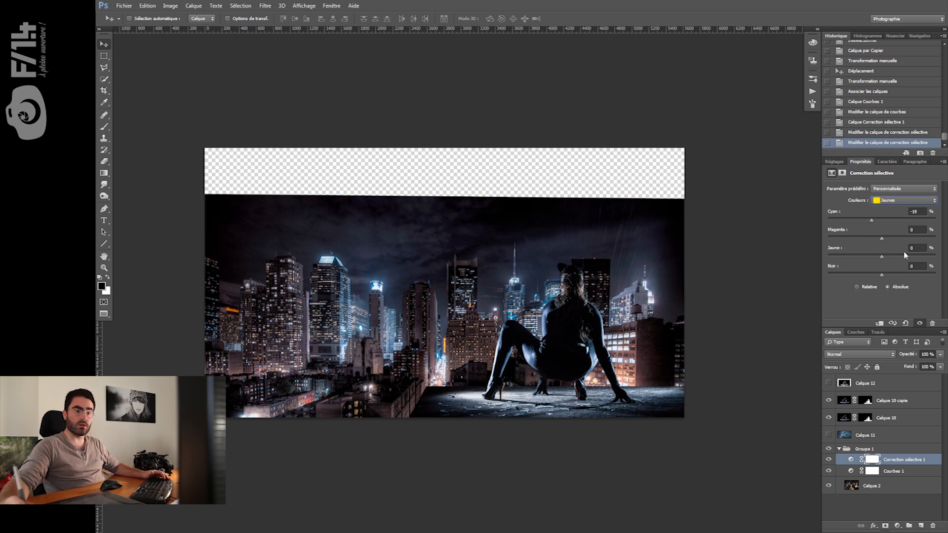
# Add a Luminosité/Contraste adjustment to the city group with Luminosité -26 and Contraste 35, and compare the city with and without its adjustments
pyautogui.click(897, 526)
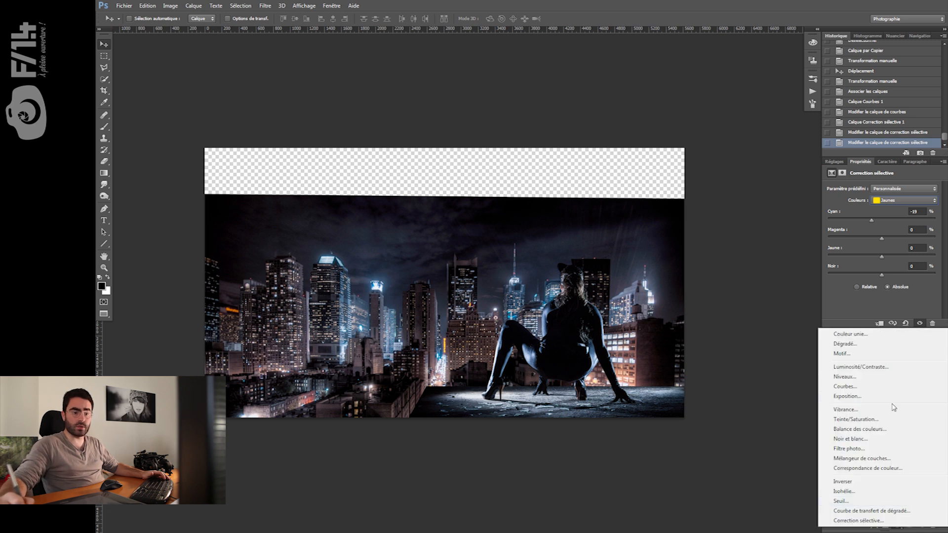
pyautogui.click(883, 368)
pyautogui.moveTo(858, 212); pyautogui.dragTo(857, 211)
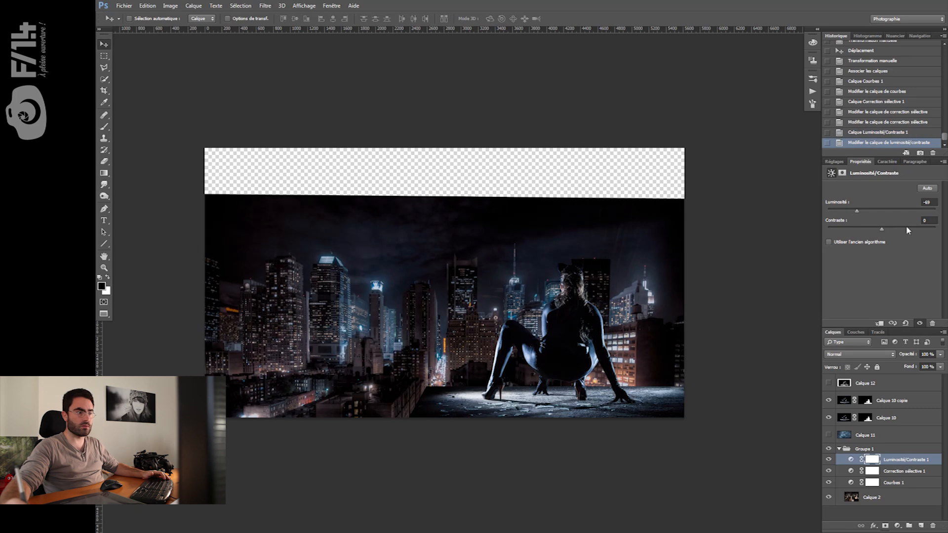
pyautogui.click(908, 228)
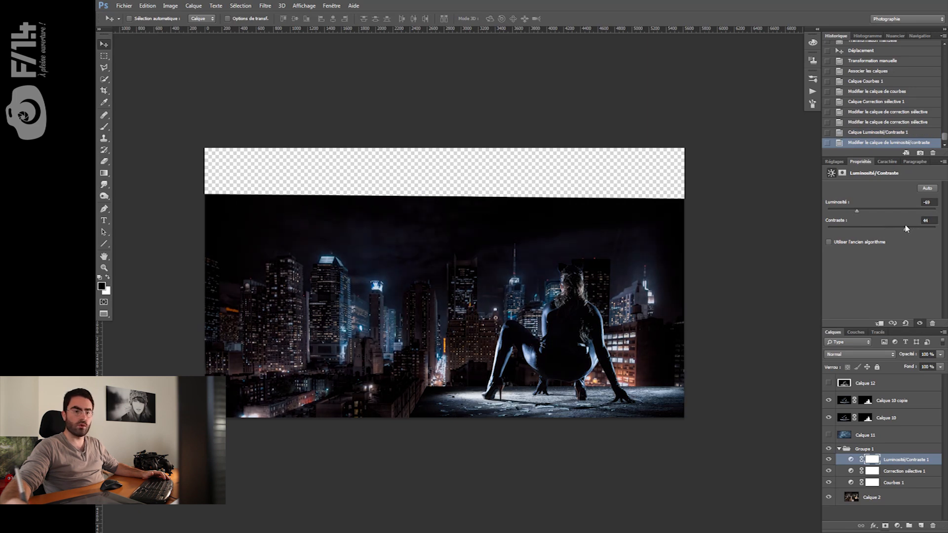
pyautogui.moveTo(903, 228); pyautogui.dragTo(873, 214)
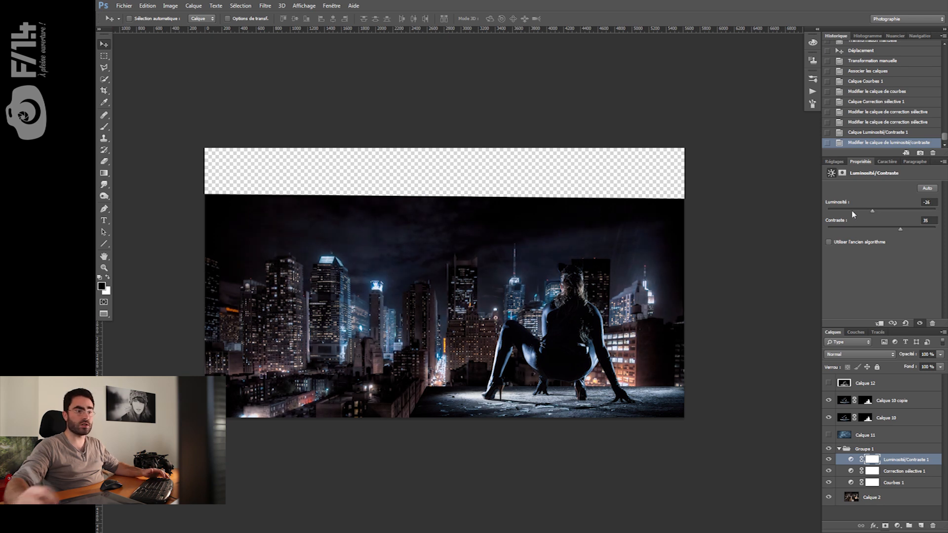
pyautogui.moveTo(829, 460); pyautogui.dragTo(828, 483)
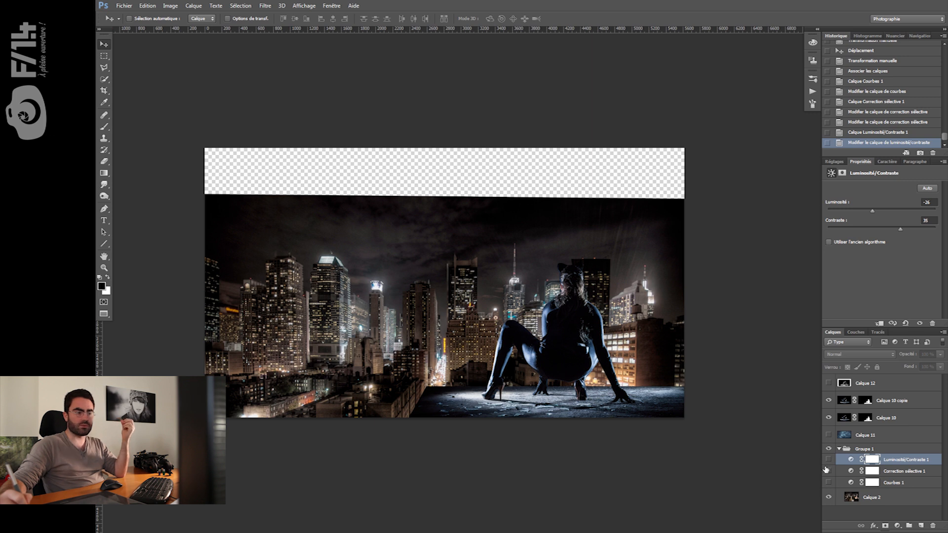
pyautogui.moveTo(829, 484); pyautogui.dragTo(837, 462)
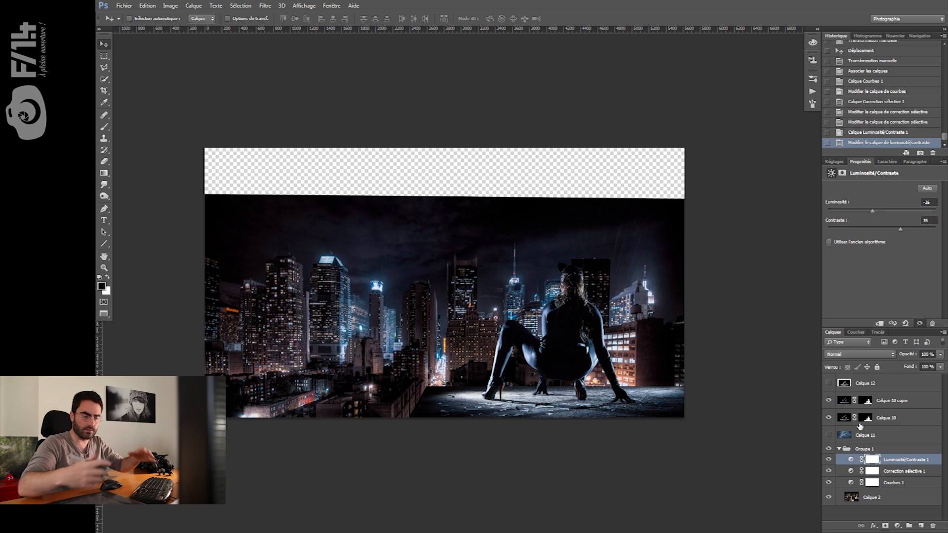
# Collapse the city group and rename it FOND
pyautogui.click(838, 449)
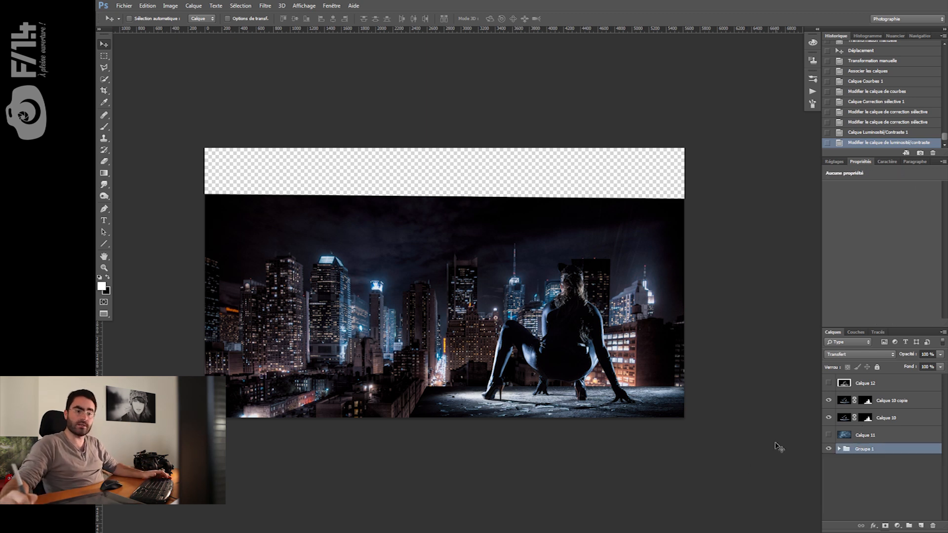
pyautogui.doubleClick(866, 449)
pyautogui.write('F')
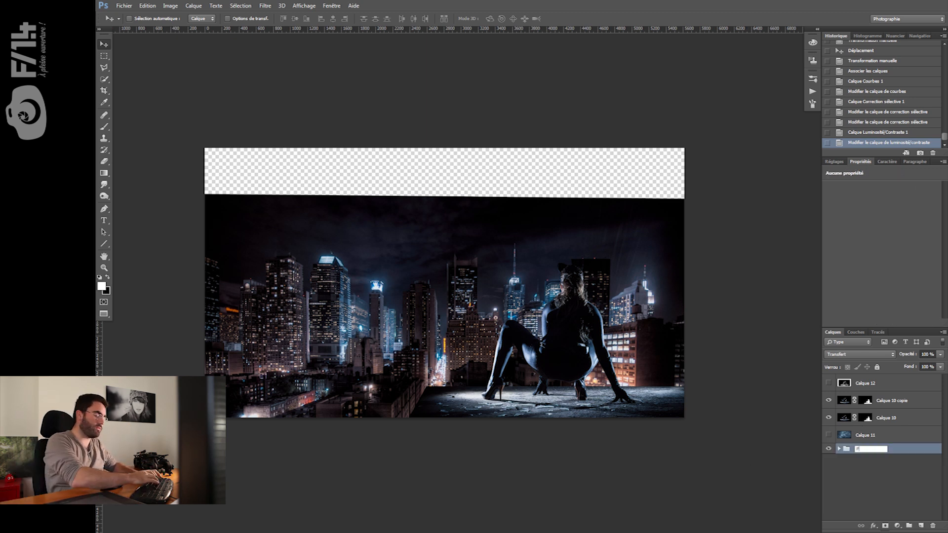
pyautogui.write('OND')
pyautogui.press('Return')
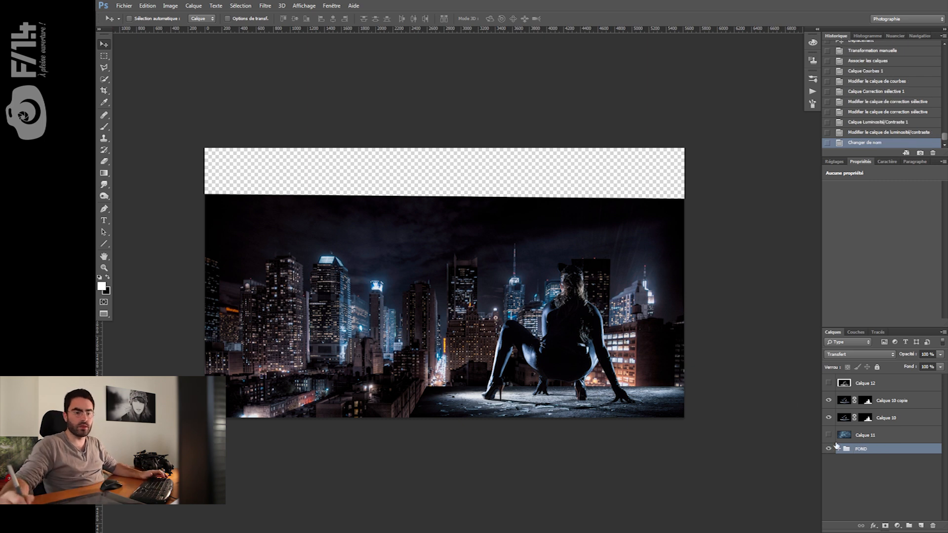
# Show the cloudy sky layer (Calque 11) and move it down so it overlaps the tops of the buildings
pyautogui.click(829, 435)
pyautogui.click(870, 436)
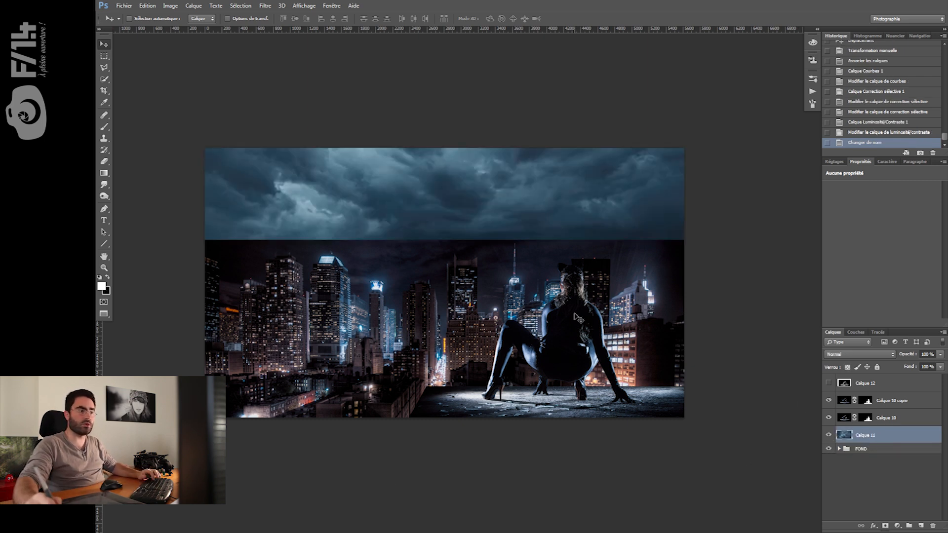
pyautogui.moveTo(493, 198); pyautogui.dragTo(489, 253)
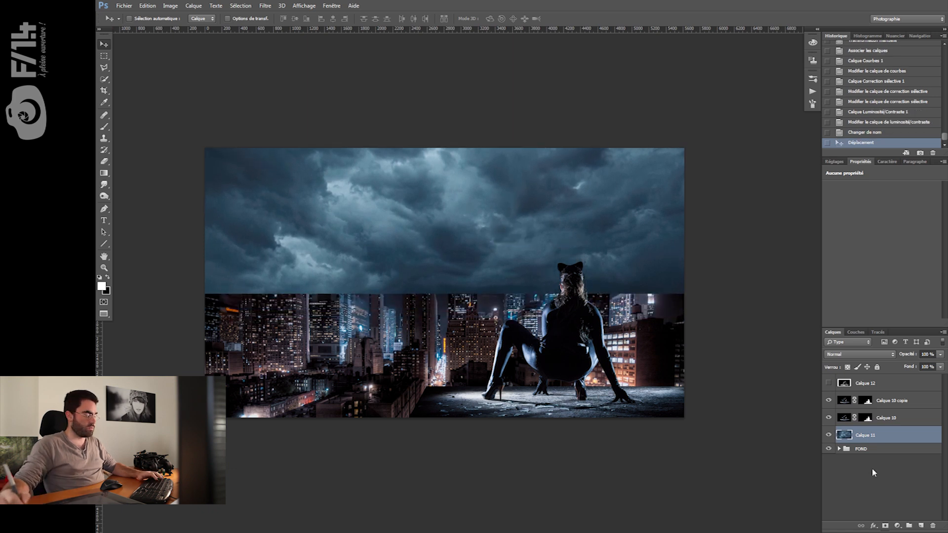
# Put the sky layer in its own group named CIEL
pyautogui.hotkey('ctrl', 'g')
pyautogui.doubleClick(868, 432)
pyautogui.write('CIEL')
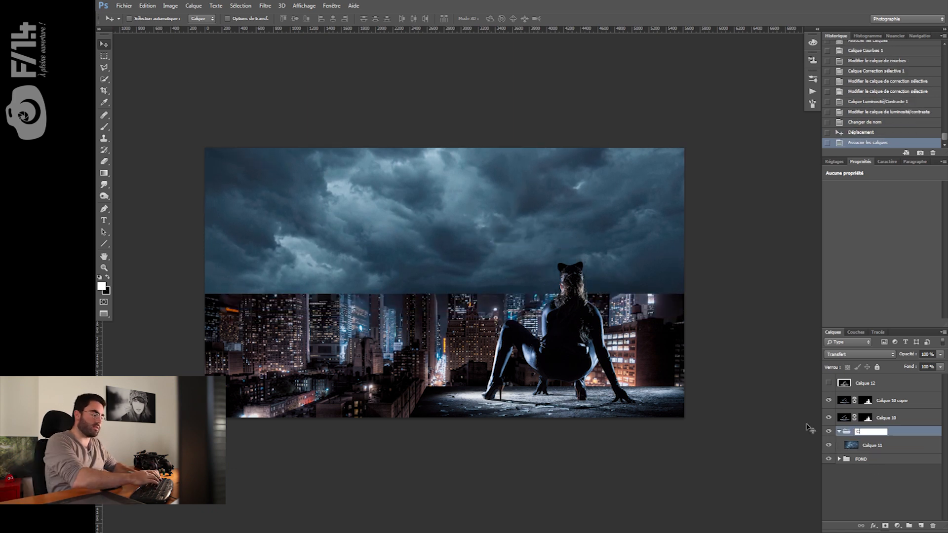
pyautogui.press('Return')
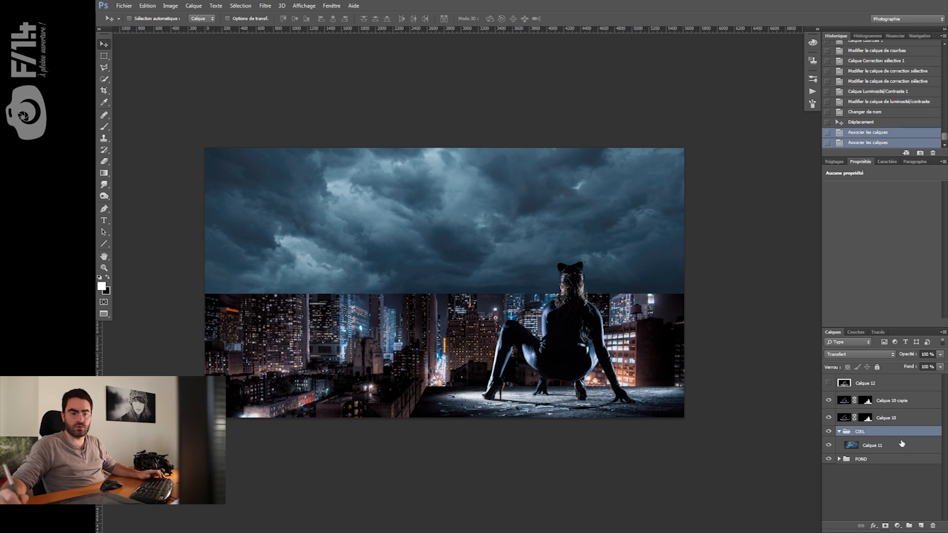
# Add a layer mask to Calque 11, paint the sky's lower edge black to blend it into the skyline, and compare with the CIEL group hidden
pyautogui.click(901, 446)
pyautogui.click(885, 526)
pyautogui.press('b')
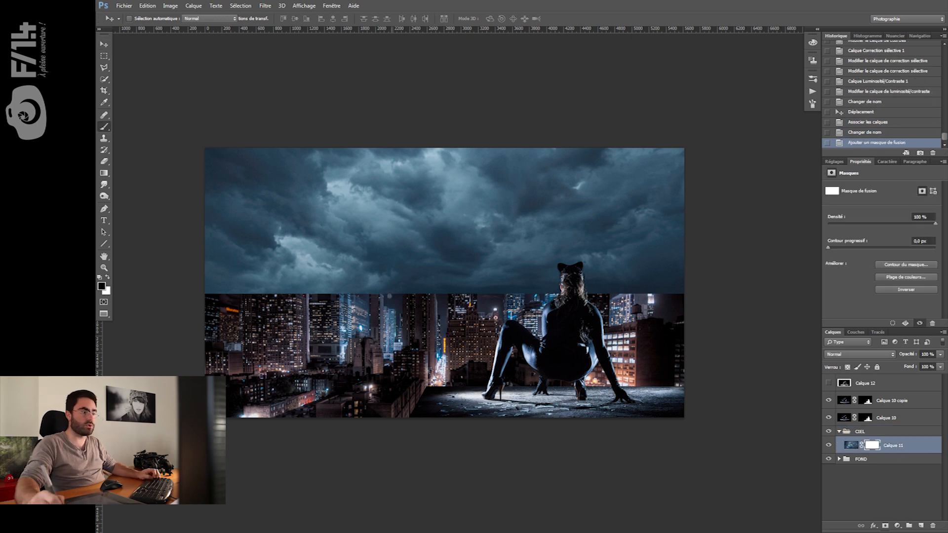
pyautogui.moveTo(354, 296); pyautogui.dragTo(358, 298)
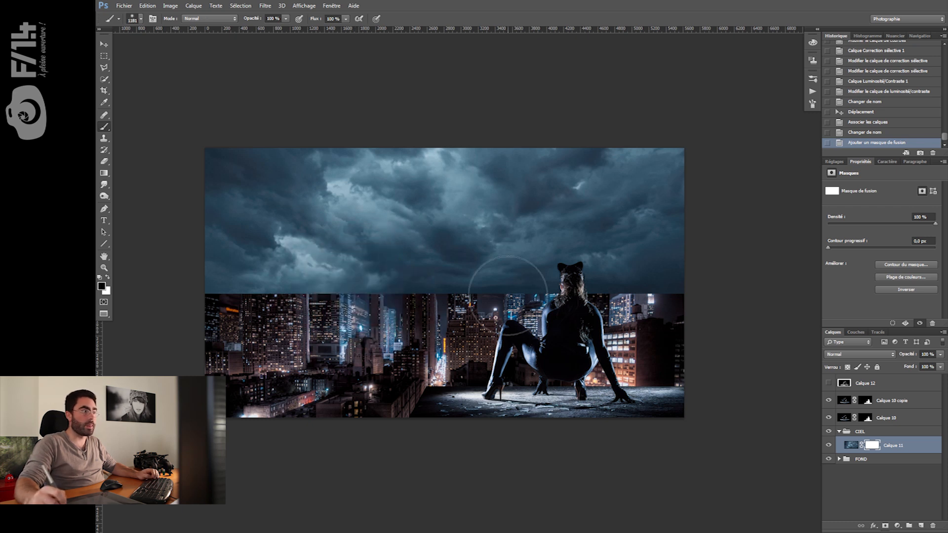
pyautogui.moveTo(180, 339)
pyautogui.mouseDown()
pyautogui.moveTo(216, 309)
pyautogui.moveTo(202, 295)
pyautogui.moveTo(342, 310)
pyautogui.moveTo(373, 300)
pyautogui.moveTo(485, 305)
pyautogui.moveTo(452, 298)
pyautogui.moveTo(502, 310)
pyautogui.moveTo(520, 292)
pyautogui.moveTo(720, 291)
pyautogui.moveTo(539, 296)
pyautogui.mouseUp()
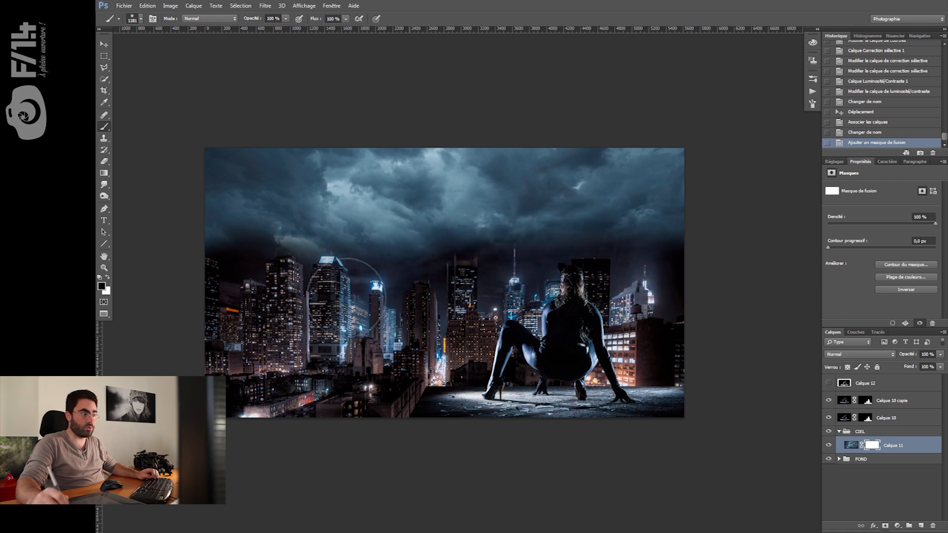
pyautogui.moveTo(361, 299)
pyautogui.mouseDown()
pyautogui.moveTo(254, 280)
pyautogui.moveTo(197, 293)
pyautogui.mouseUp()
pyautogui.click(828, 432)
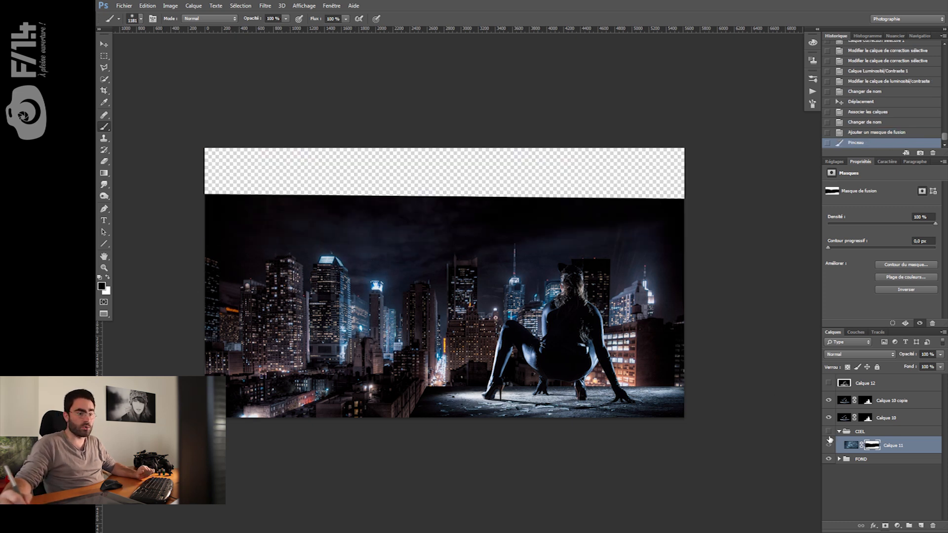
pyautogui.click(828, 432)
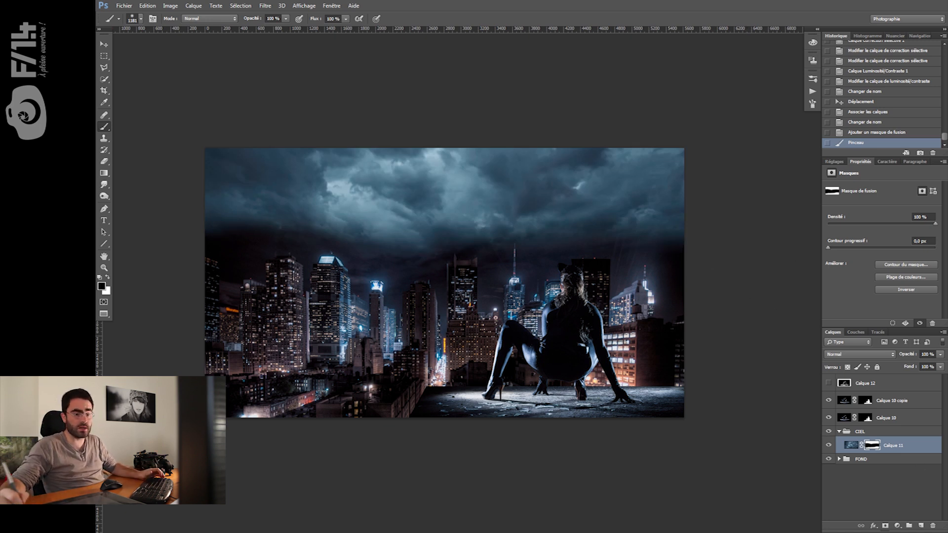
# Add a Luminosité/Contraste adjustment above the sky with Luminosité -19 and clip it to Calque 11
pyautogui.click(896, 526)
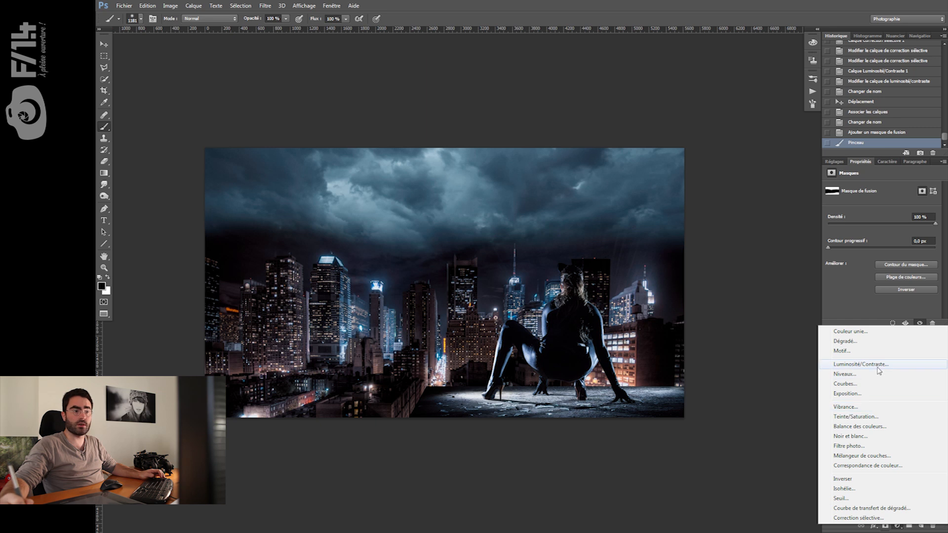
pyautogui.click(871, 370)
pyautogui.moveTo(881, 211); pyautogui.dragTo(847, 211)
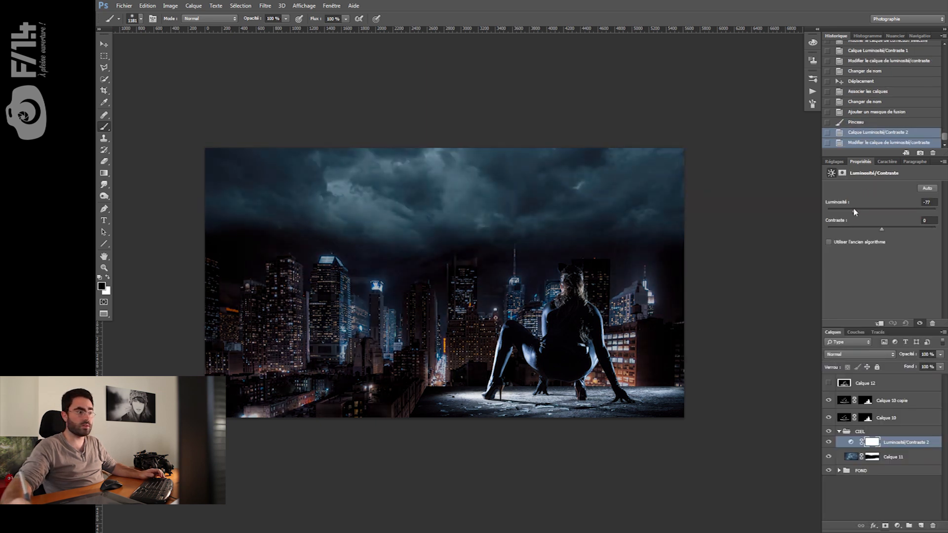
pyautogui.moveTo(847, 211); pyautogui.dragTo(876, 213)
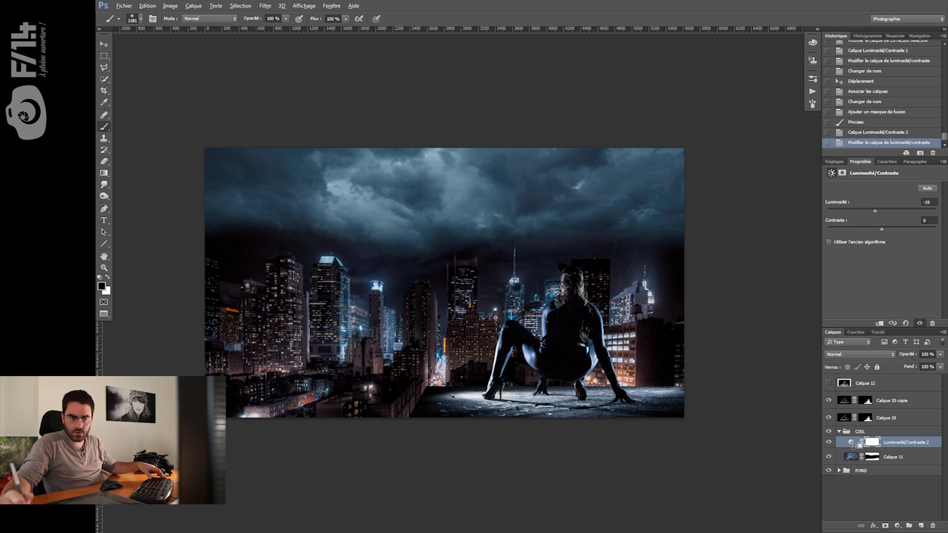
pyautogui.keyDown('alt'); pyautogui.click(855, 446); pyautogui.keyUp('alt')
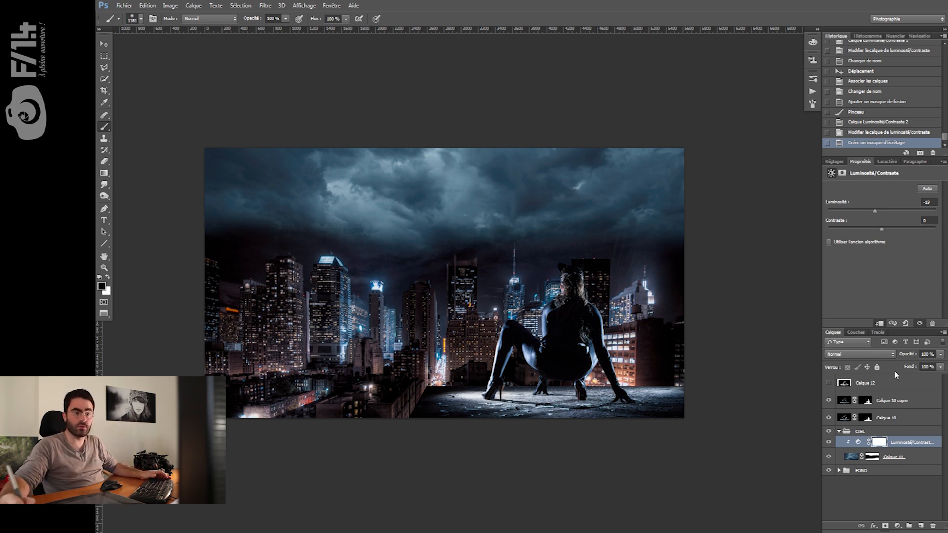
# Set the sky's clipped adjustment to Luminosité -58 and Contraste 61, and compare the sky with and without it
pyautogui.moveTo(876, 213); pyautogui.dragTo(834, 213)
pyautogui.moveTo(885, 228); pyautogui.dragTo(915, 228)
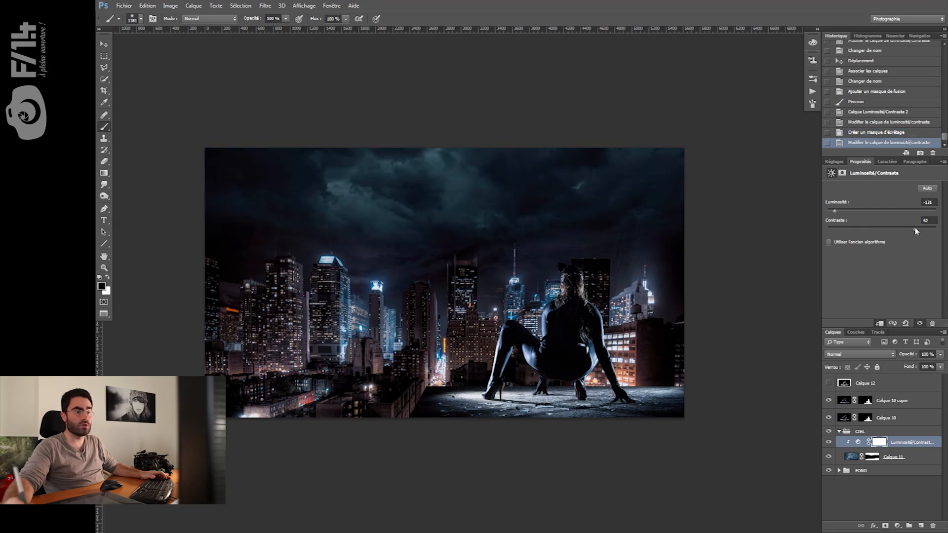
pyautogui.moveTo(840, 215); pyautogui.dragTo(860, 212)
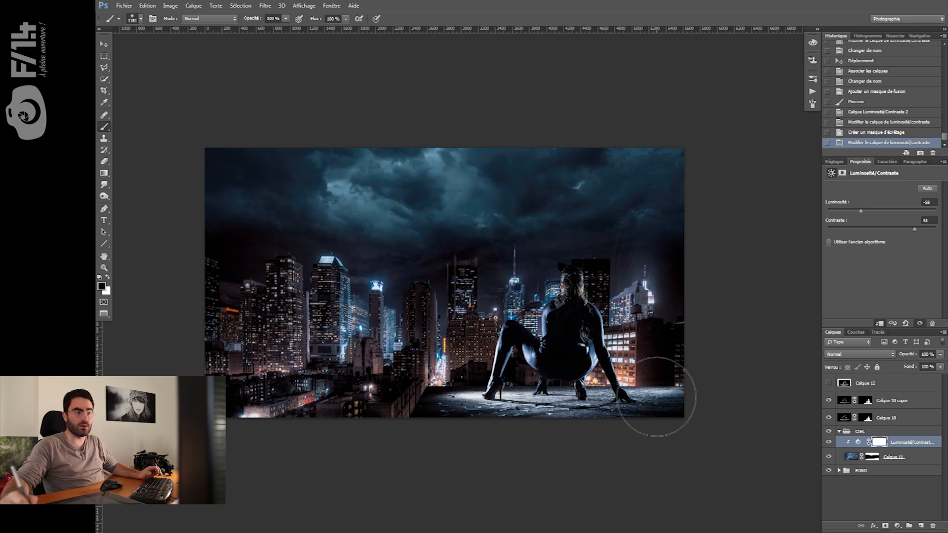
pyautogui.click(830, 442)
pyautogui.click(830, 441)
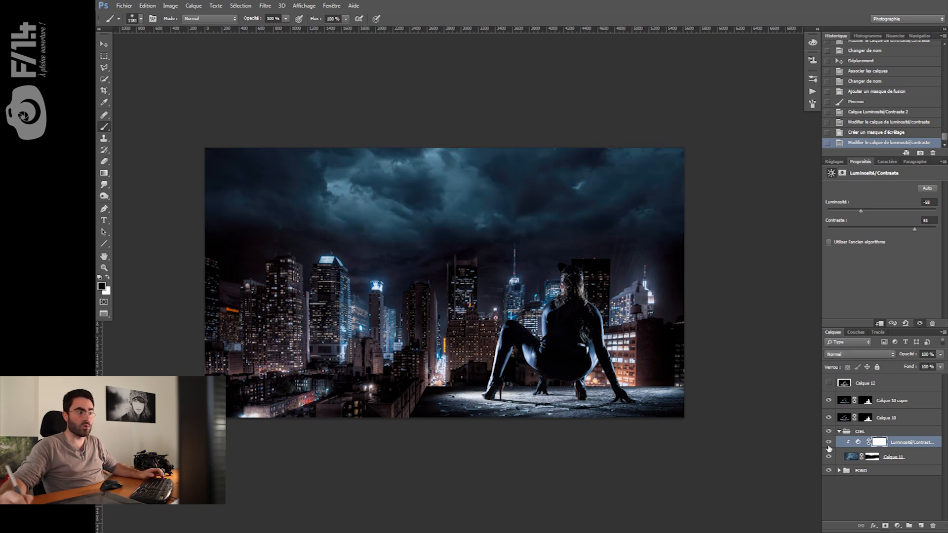
# Add a Balance des couleurs adjustment clipped to the sky layer and shift its Tons moyens from cyan toward red
pyautogui.click(898, 524)
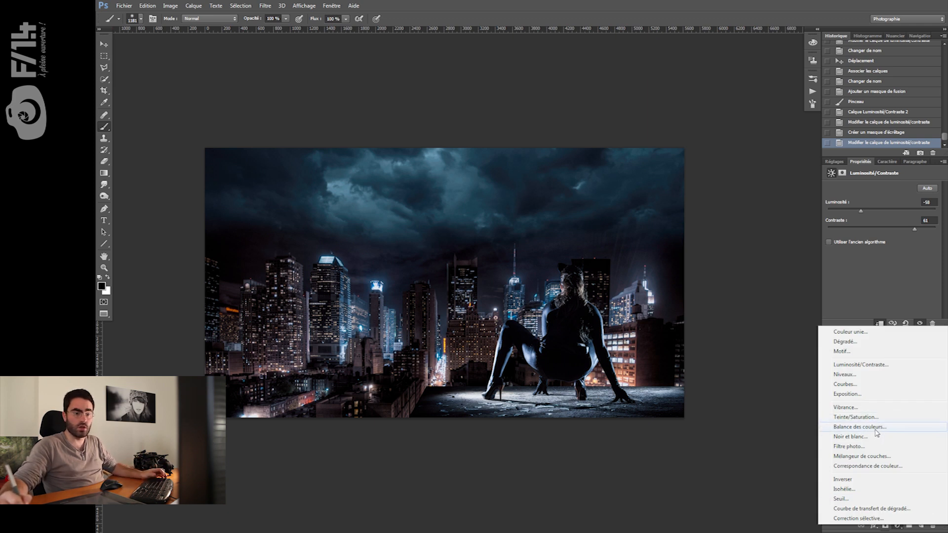
pyautogui.click(875, 428)
pyautogui.keyDown('alt'); pyautogui.click(854, 448); pyautogui.keyUp('alt')
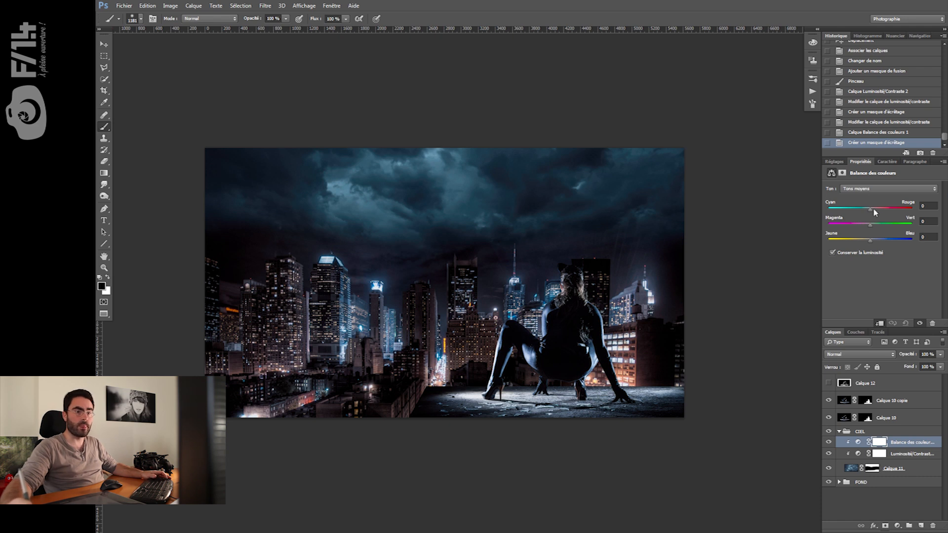
pyautogui.moveTo(874, 212); pyautogui.dragTo(884, 211)
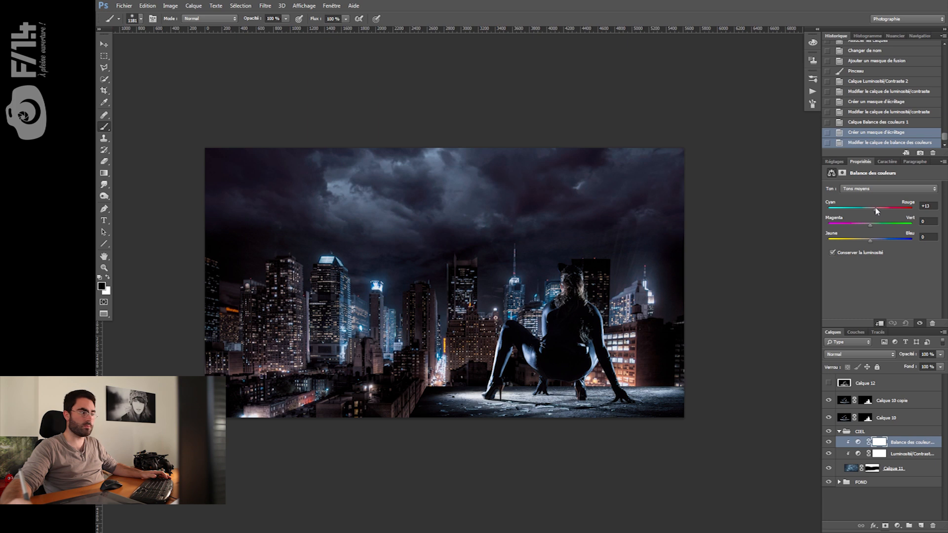
pyautogui.moveTo(874, 208); pyautogui.dragTo(851, 213)
# Darken the sky further by setting its Luminosité/Contraste adjustment to Luminosité -121, keeping Contraste at 61
pyautogui.click(890, 457)
pyautogui.moveTo(914, 230)
pyautogui.mouseDown()
pyautogui.moveTo(924, 230)
pyautogui.moveTo(916, 230)
pyautogui.mouseUp()
pyautogui.moveTo(851, 211); pyautogui.dragTo(849, 213)
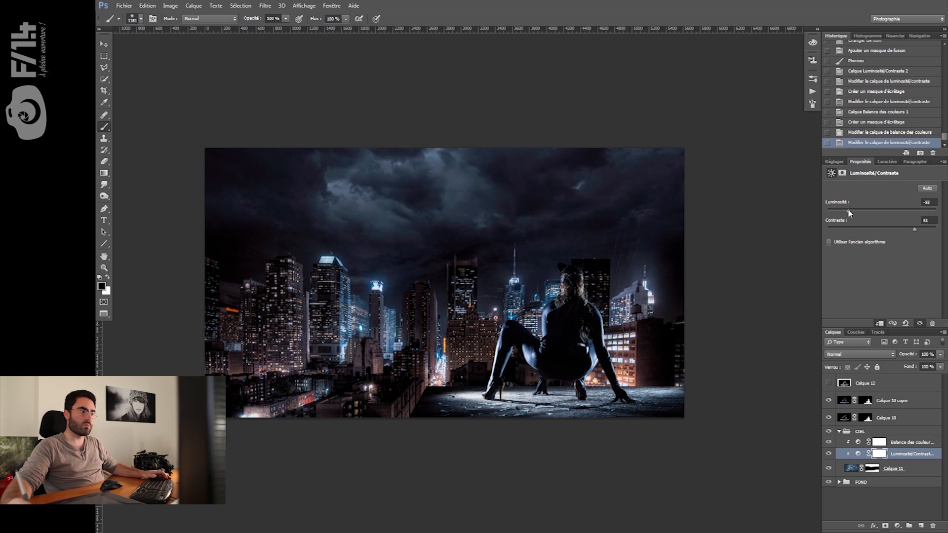
pyautogui.moveTo(849, 213); pyautogui.dragTo(837, 213)
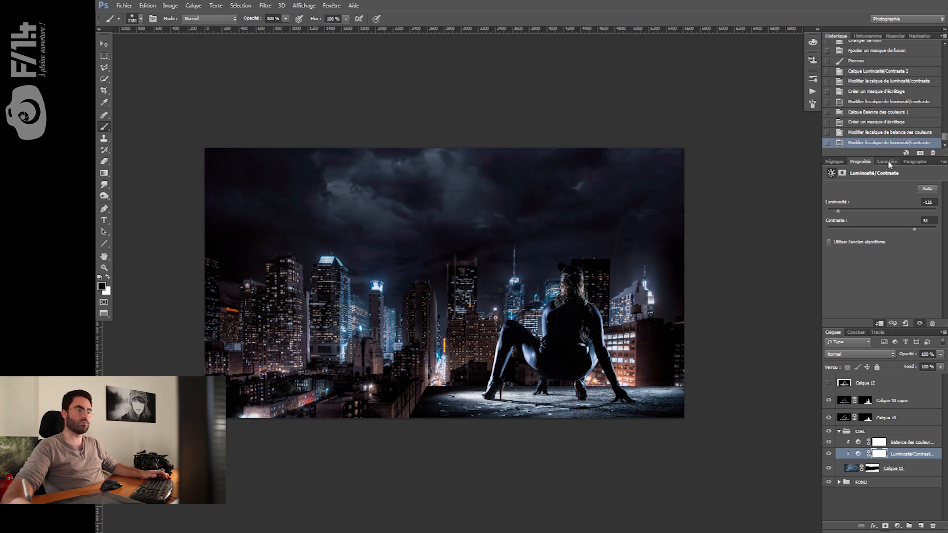
# Touch up Calque 11's mask along the skyscraper tops with a 494 px brush, and collapse the CIEL group
pyautogui.click(872, 469)
pyautogui.moveTo(453, 298); pyautogui.dragTo(428, 302)
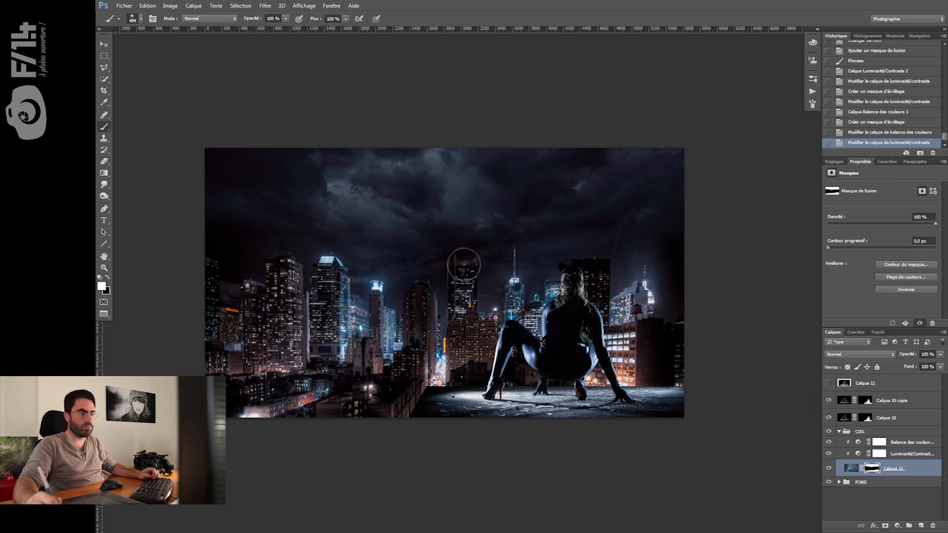
pyautogui.click(461, 254)
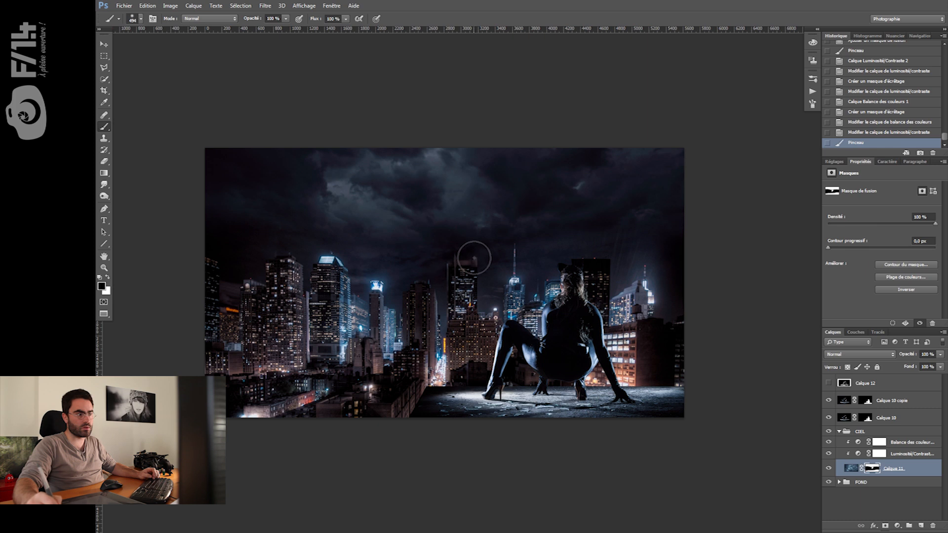
pyautogui.moveTo(407, 299)
pyautogui.mouseDown()
pyautogui.moveTo(601, 264)
pyautogui.moveTo(687, 311)
pyautogui.mouseUp()
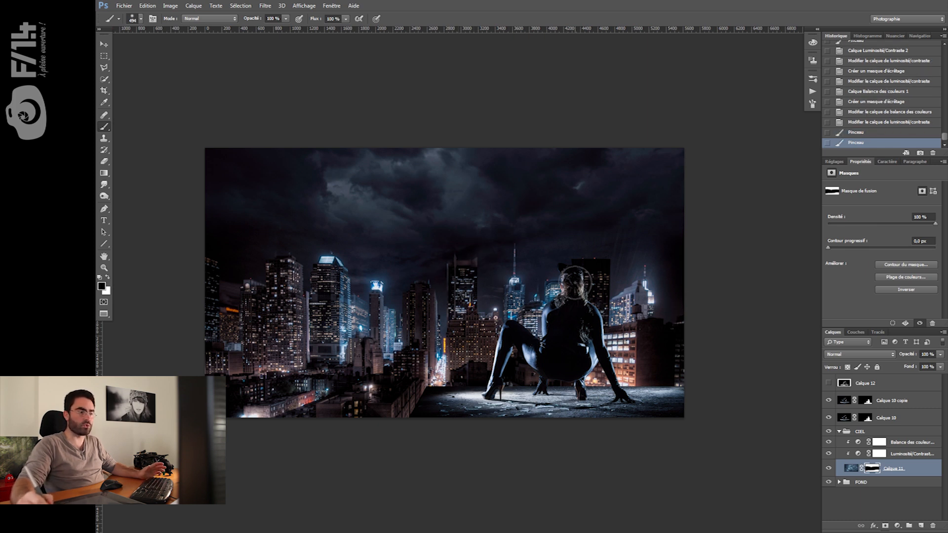
pyautogui.press('x')
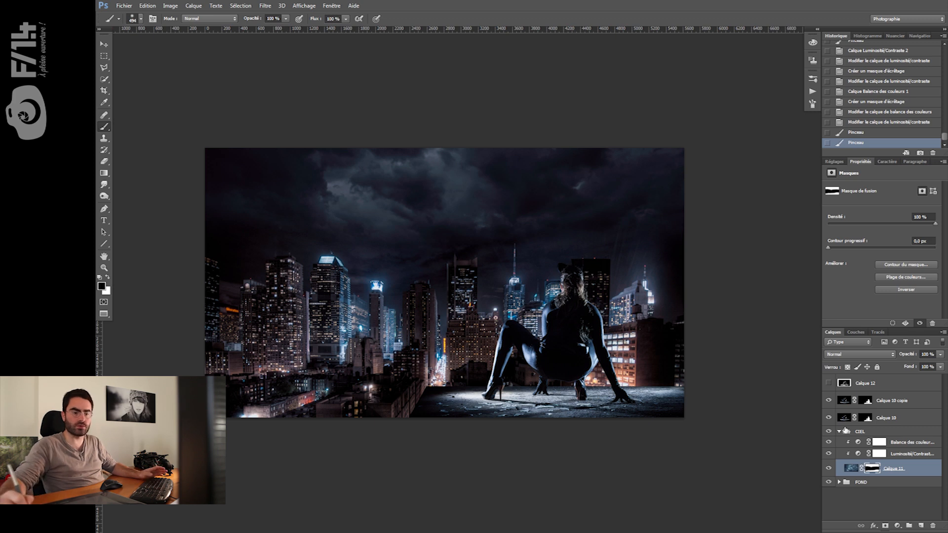
pyautogui.click(839, 431)
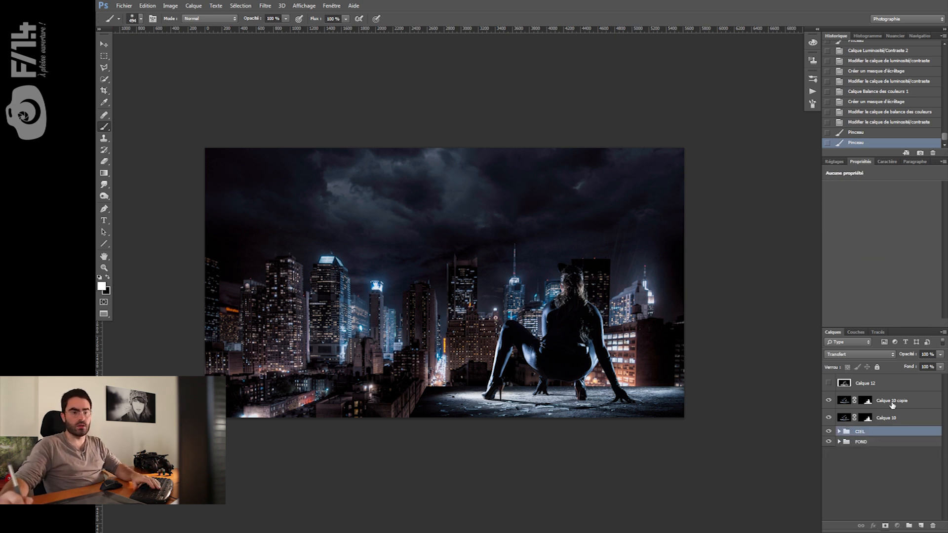
# Delete the Calque 10 copie and Calque 12 layers, checking the image with and without Calque 10
pyautogui.click(833, 402)
pyautogui.press('Delete')
pyautogui.click(829, 402)
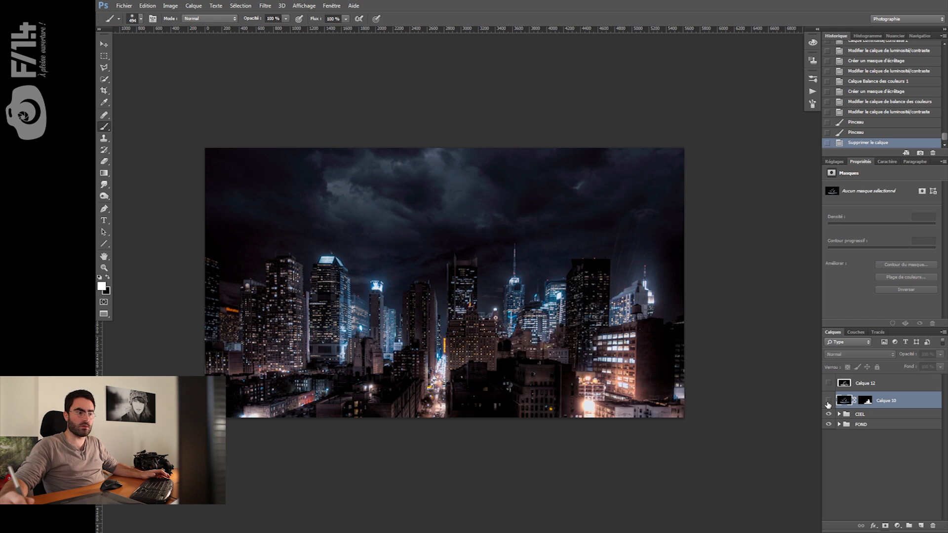
pyautogui.click(829, 401)
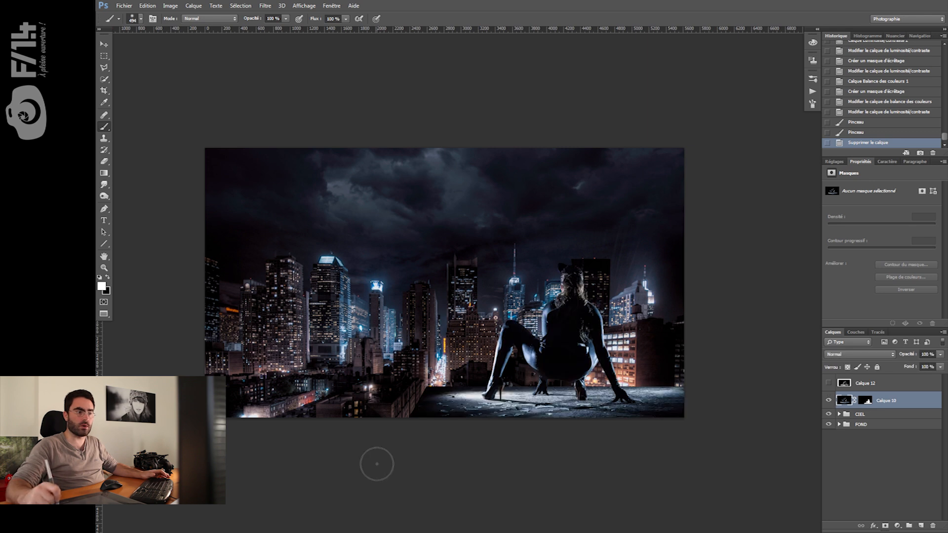
pyautogui.click(866, 390)
pyautogui.press('Delete')
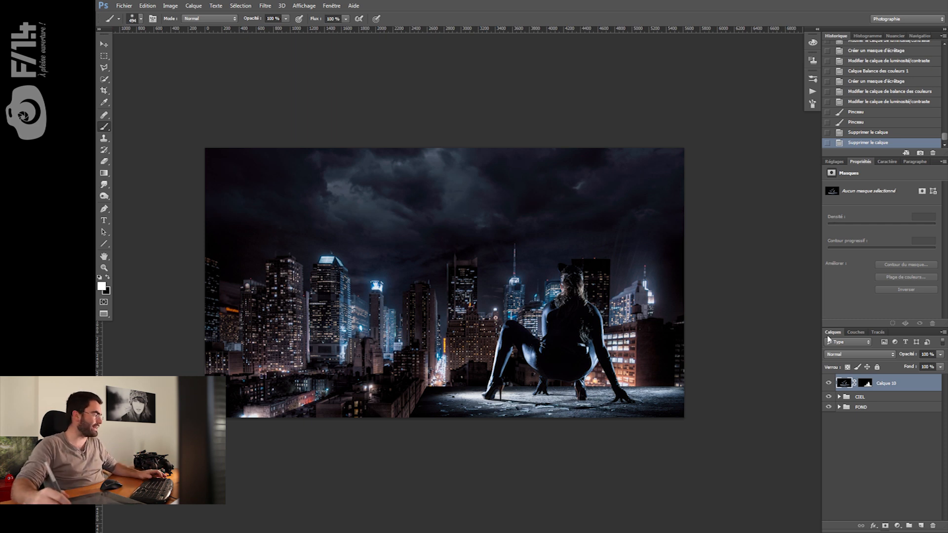
# Create a new layer group and place it between Calque 10 and the CIEL group
pyautogui.moveTo(314, 349); pyautogui.dragTo(305, 354)
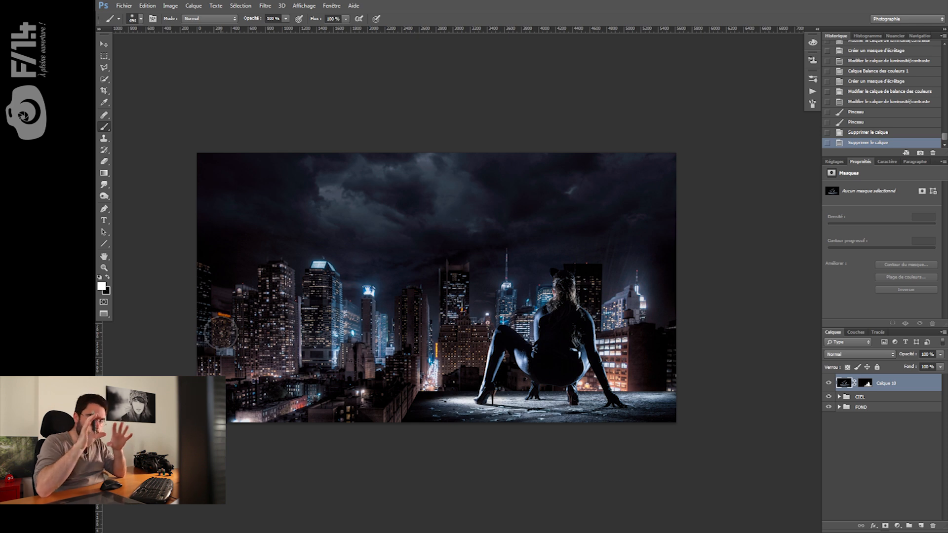
pyautogui.moveTo(534, 334); pyautogui.dragTo(541, 328)
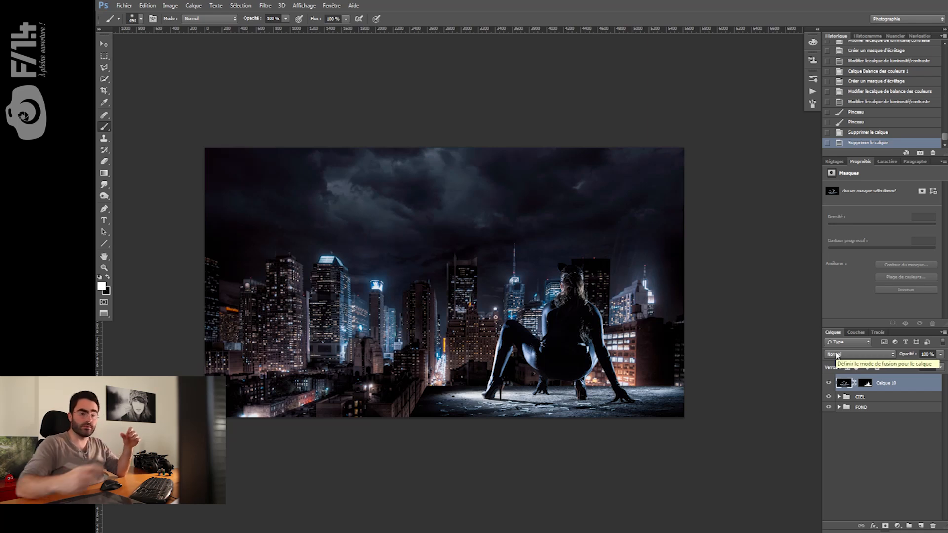
pyautogui.click(909, 526)
pyautogui.moveTo(871, 383); pyautogui.dragTo(884, 399)
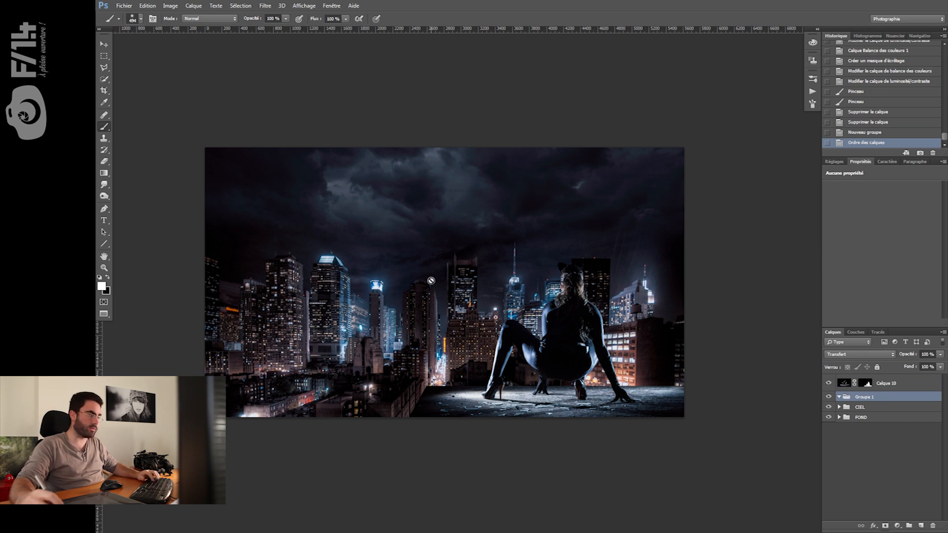
pyautogui.moveTo(492, 294); pyautogui.dragTo(510, 295)
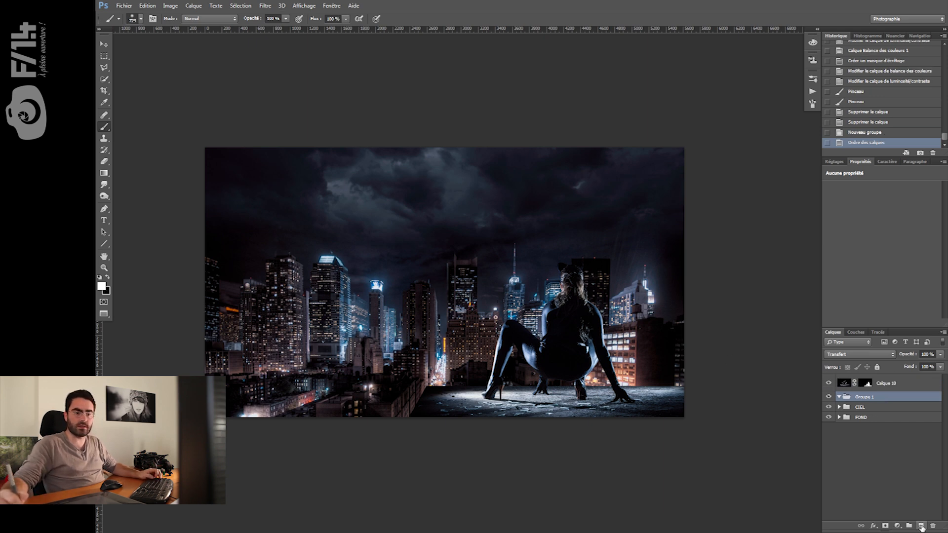
# Add two empty layers inside the new group, naming the lower one BLEU and the upper one ORANGE
pyautogui.click(921, 527)
pyautogui.click(921, 526)
pyautogui.doubleClick(873, 428)
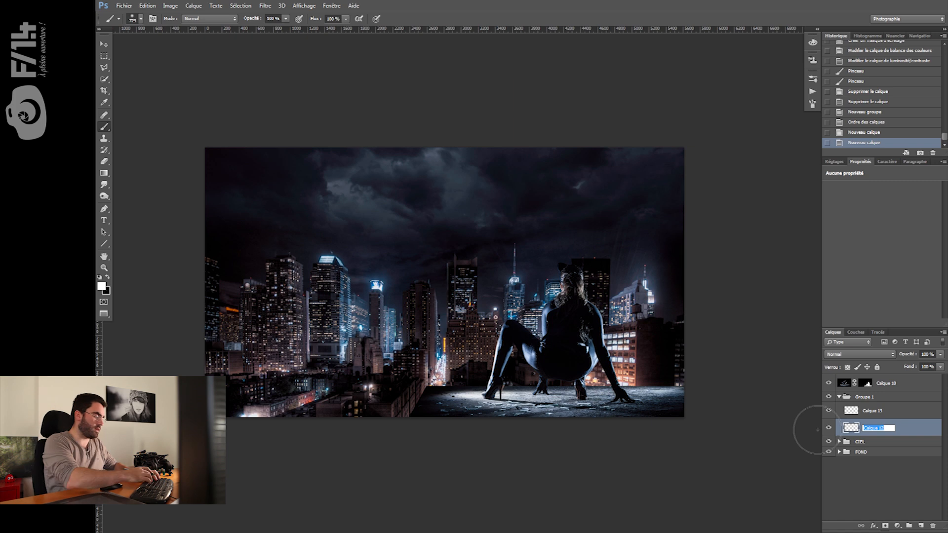
pyautogui.write('BLEU')
pyautogui.press('Return')
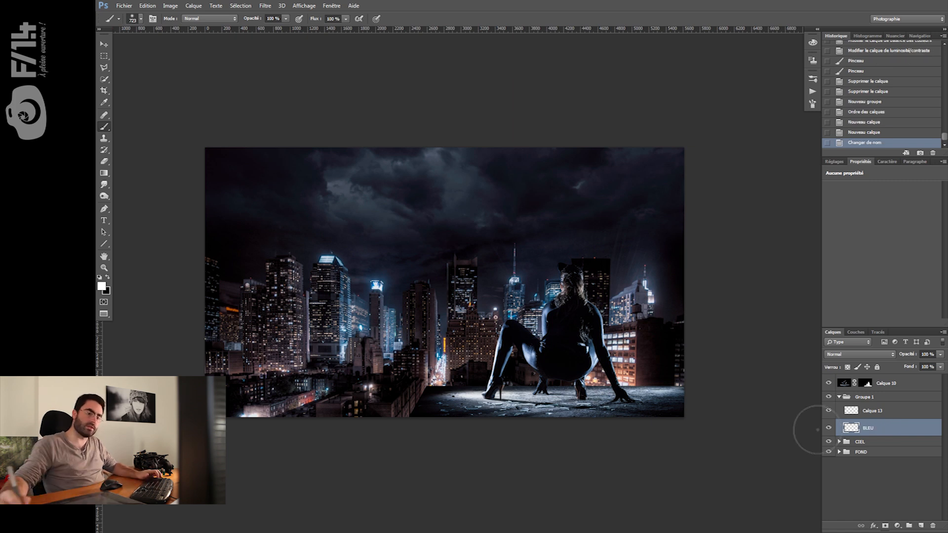
pyautogui.doubleClick(872, 411)
pyautogui.write('ORANGE')
pyautogui.press('Return')
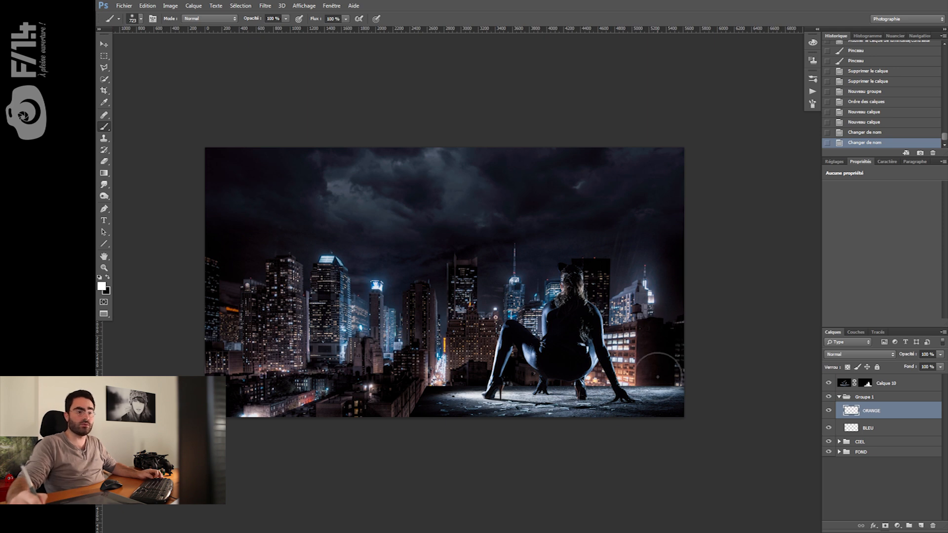
# Set up a large brush at 2 % opacity with the orange Nuance 4 swatch as the foreground colour
pyautogui.keyDown('alt'); pyautogui.click(626, 371); pyautogui.keyUp('alt')
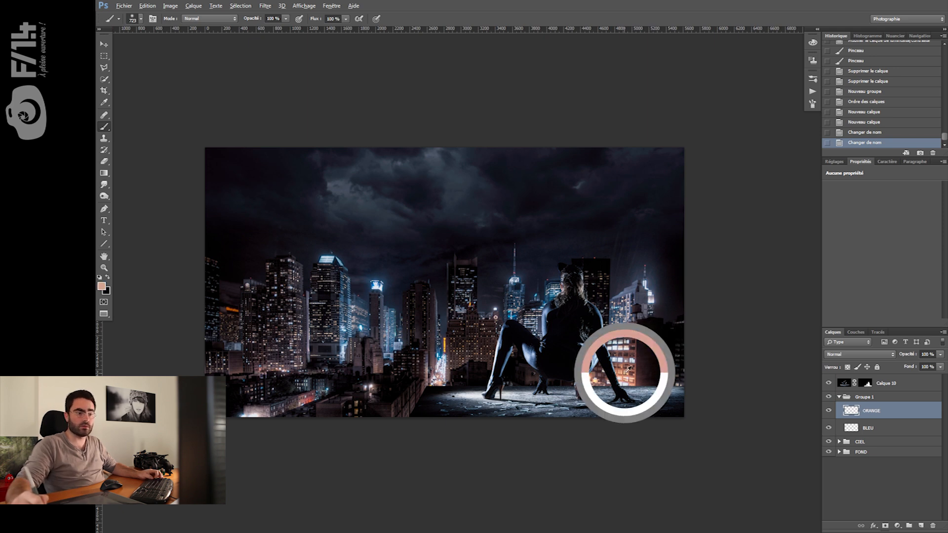
pyautogui.click(883, 36)
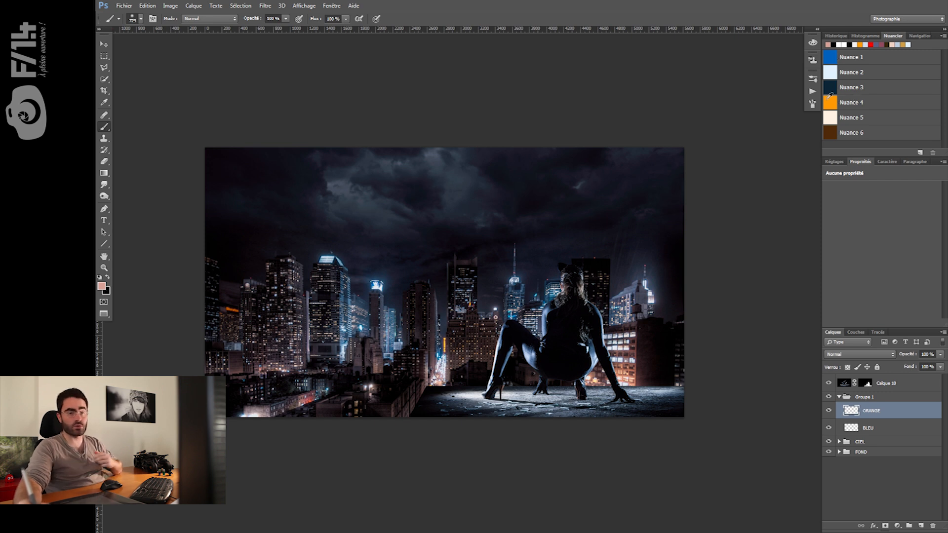
pyautogui.click(839, 72)
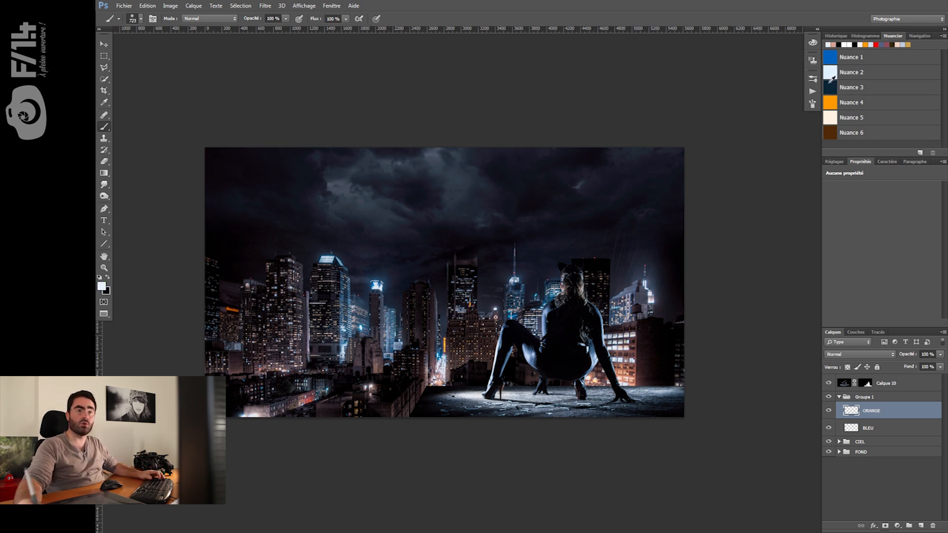
pyautogui.moveTo(515, 321); pyautogui.dragTo(575, 315)
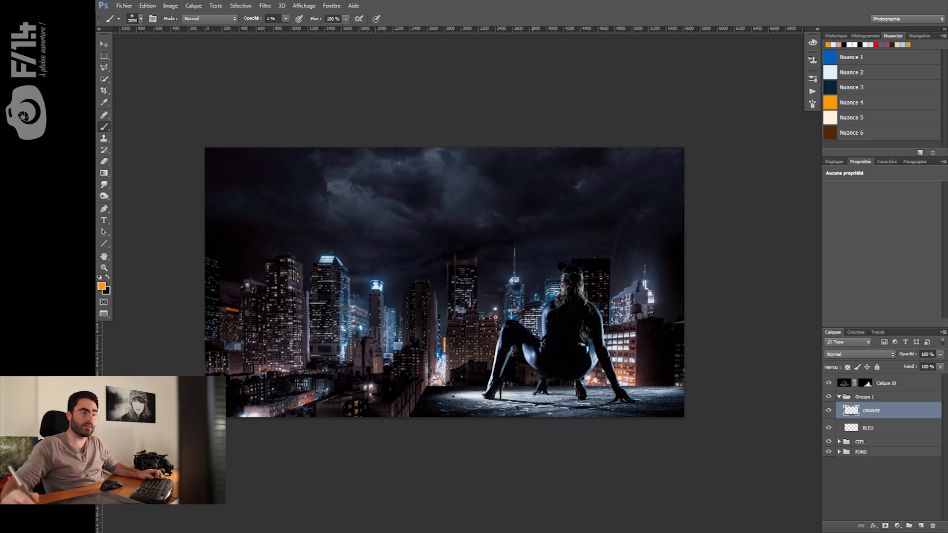
# Paint a faint orange glow on the ORANGE layer over the buildings behind the woman, the lit central street and the lower-left rooftops
pyautogui.moveTo(634, 362)
pyautogui.mouseDown()
pyautogui.moveTo(621, 361)
pyautogui.moveTo(618, 344)
pyautogui.mouseUp()
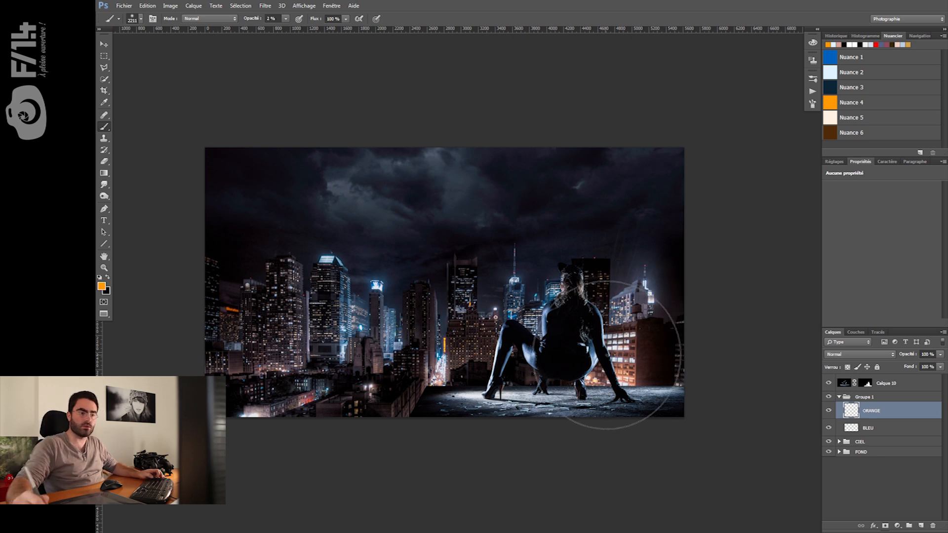
pyautogui.moveTo(621, 289)
pyautogui.mouseDown()
pyautogui.moveTo(641, 290)
pyautogui.moveTo(610, 297)
pyautogui.mouseUp()
pyautogui.moveTo(635, 357); pyautogui.dragTo(637, 348)
pyautogui.moveTo(488, 309); pyautogui.dragTo(465, 310)
pyautogui.moveTo(434, 357)
pyautogui.mouseDown()
pyautogui.moveTo(406, 357)
pyautogui.moveTo(433, 368)
pyautogui.moveTo(436, 326)
pyautogui.mouseUp()
pyautogui.click(442, 364)
pyautogui.moveTo(427, 374)
pyautogui.mouseDown()
pyautogui.moveTo(465, 357)
pyautogui.moveTo(456, 357)
pyautogui.mouseUp()
pyautogui.moveTo(447, 352); pyautogui.dragTo(438, 373)
pyautogui.moveTo(420, 409)
pyautogui.mouseDown()
pyautogui.moveTo(408, 436)
pyautogui.moveTo(421, 420)
pyautogui.moveTo(409, 419)
pyautogui.mouseUp()
pyautogui.moveTo(636, 365)
pyautogui.mouseDown()
pyautogui.moveTo(654, 365)
pyautogui.moveTo(597, 322)
pyautogui.moveTo(593, 297)
pyautogui.mouseUp()
pyautogui.moveTo(651, 338); pyautogui.dragTo(647, 339)
pyautogui.moveTo(617, 309); pyautogui.dragTo(615, 293)
pyautogui.moveTo(240, 326)
pyautogui.mouseDown()
pyautogui.moveTo(214, 326)
pyautogui.moveTo(229, 311)
pyautogui.moveTo(246, 324)
pyautogui.mouseUp()
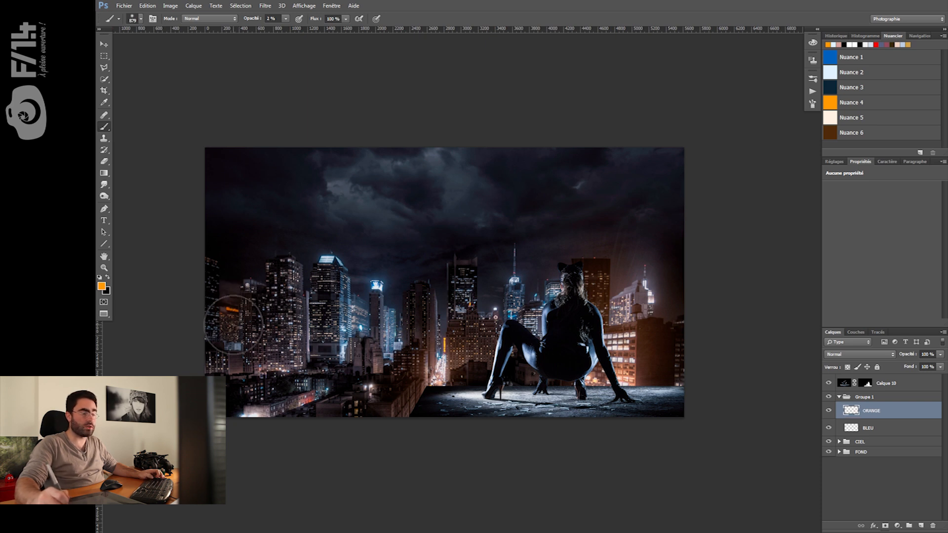
pyautogui.moveTo(319, 398); pyautogui.dragTo(281, 419)
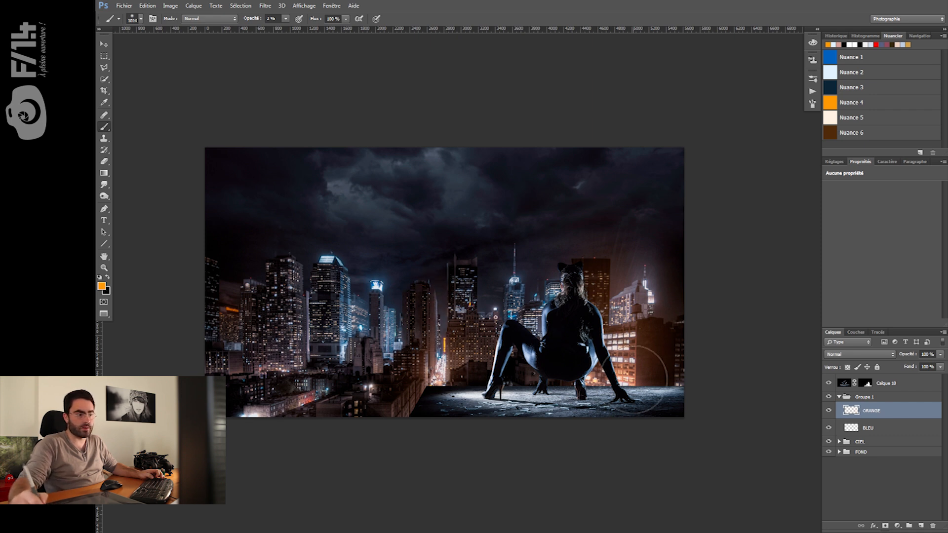
# Compare the image with and without the ORANGE layer
pyautogui.click(828, 411)
pyautogui.click(829, 410)
pyautogui.click(829, 410)
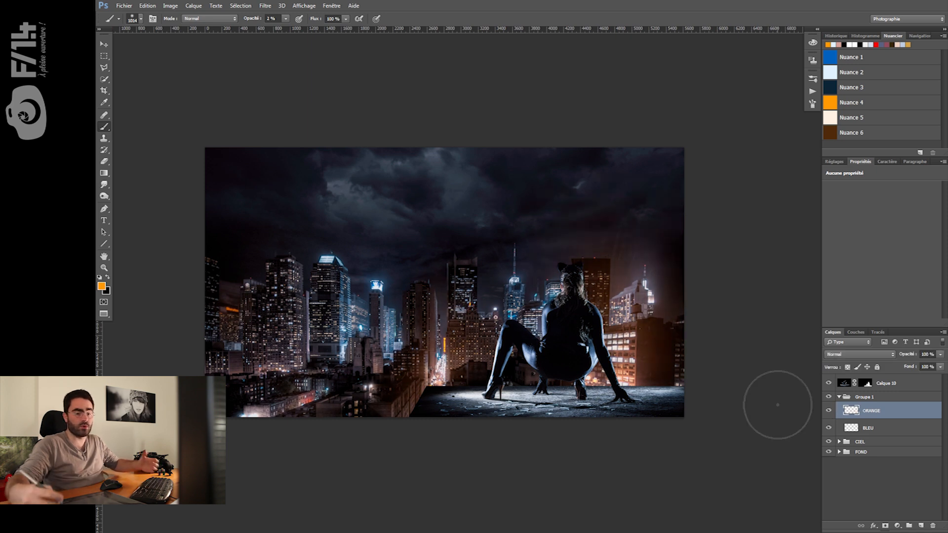
# Paint a faint blue glow on the BLEU layer over the blue-lit towers, using the Nuance 1 swatch at 2 % opacity
pyautogui.click(895, 433)
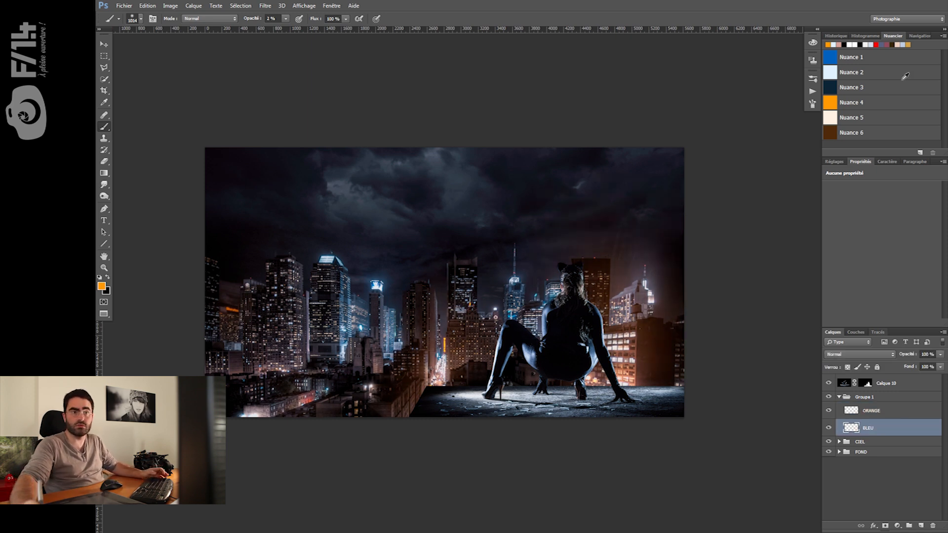
pyautogui.click(860, 62)
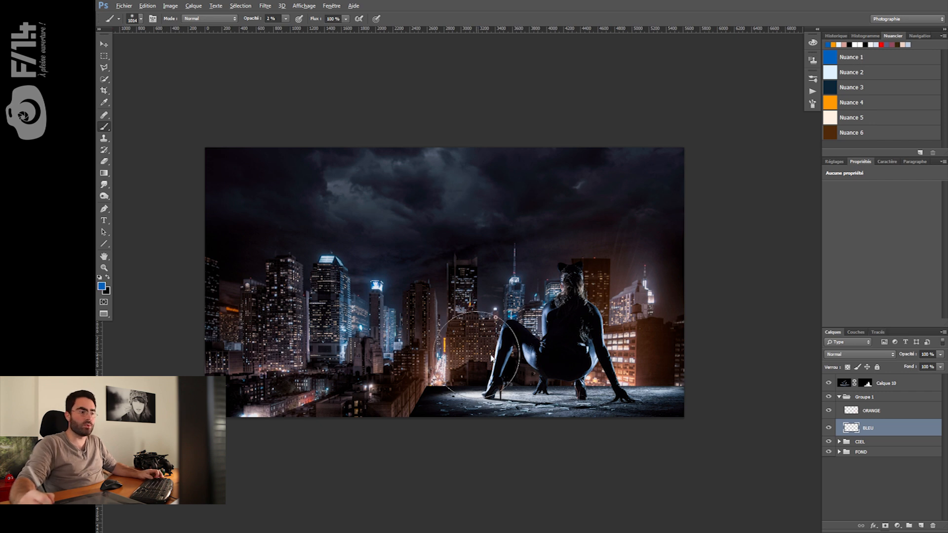
pyautogui.click(378, 285)
pyautogui.moveTo(382, 286); pyautogui.dragTo(379, 287)
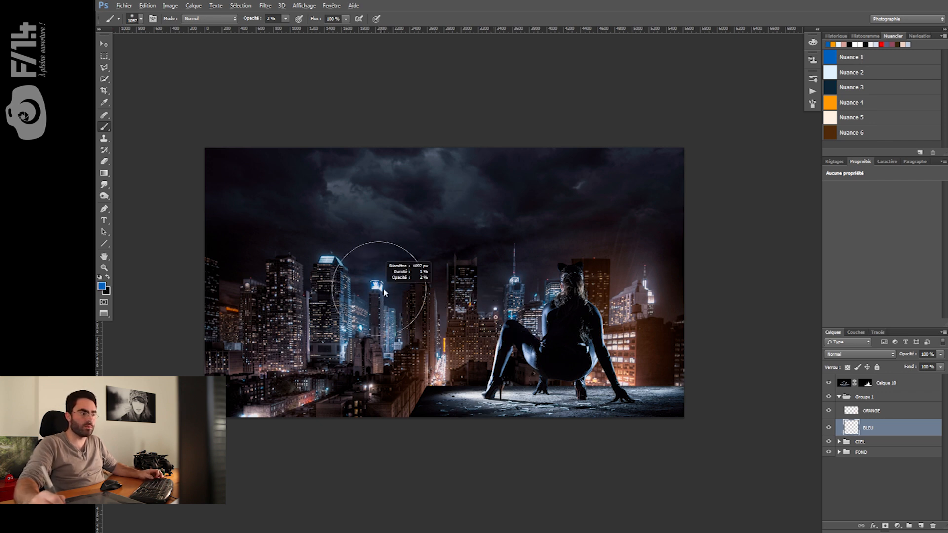
pyautogui.click(329, 256)
pyautogui.click(523, 282)
pyautogui.moveTo(540, 328)
pyautogui.mouseDown()
pyautogui.moveTo(547, 293)
pyautogui.moveTo(546, 307)
pyautogui.moveTo(533, 284)
pyautogui.moveTo(534, 303)
pyautogui.moveTo(560, 278)
pyautogui.moveTo(527, 330)
pyautogui.moveTo(486, 318)
pyautogui.moveTo(562, 294)
pyautogui.moveTo(532, 290)
pyautogui.mouseUp()
pyautogui.click(548, 298)
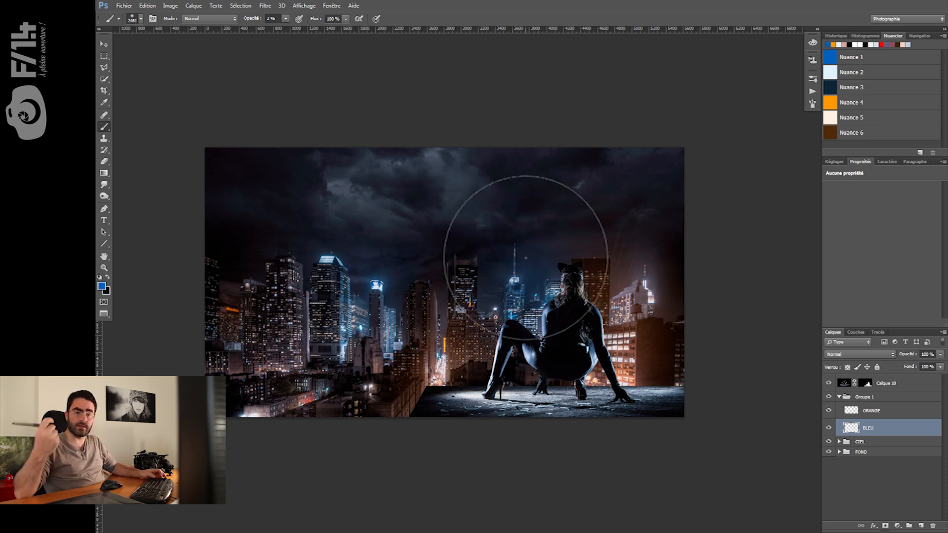
# Extend the blue tint around the woman's legs and the left and central skyscrapers, using Nuance 1 with a smaller brush
pyautogui.keyDown('alt'); pyautogui.click(510, 327); pyautogui.keyUp('alt')
pyautogui.moveTo(510, 327); pyautogui.dragTo(496, 332)
pyautogui.click(871, 58)
pyautogui.press('[')
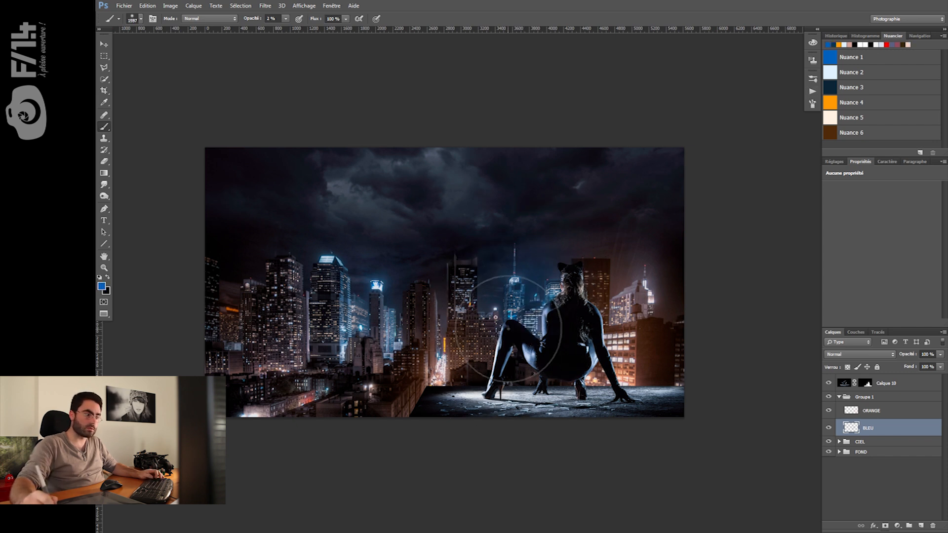
pyautogui.moveTo(400, 391); pyautogui.dragTo(372, 394)
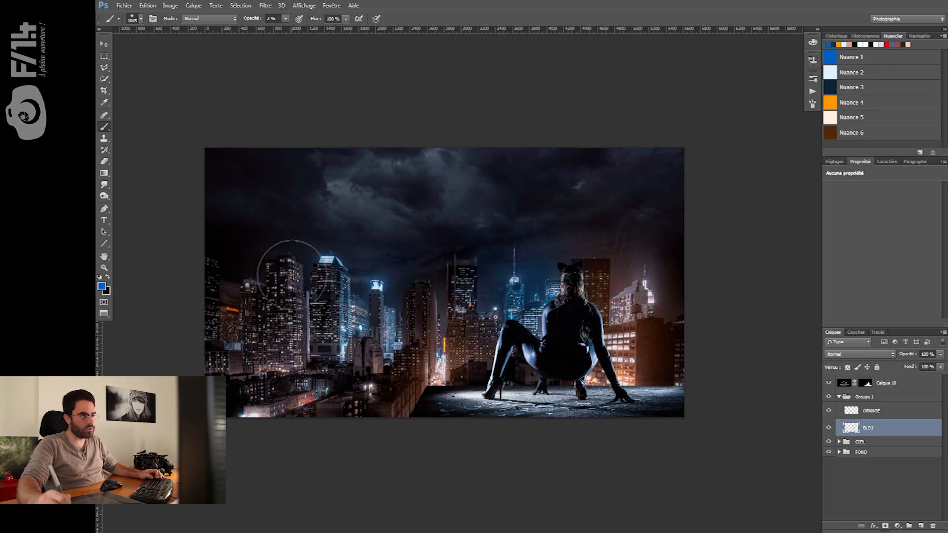
pyautogui.moveTo(313, 297); pyautogui.dragTo(299, 298)
pyautogui.moveTo(464, 297); pyautogui.dragTo(487, 296)
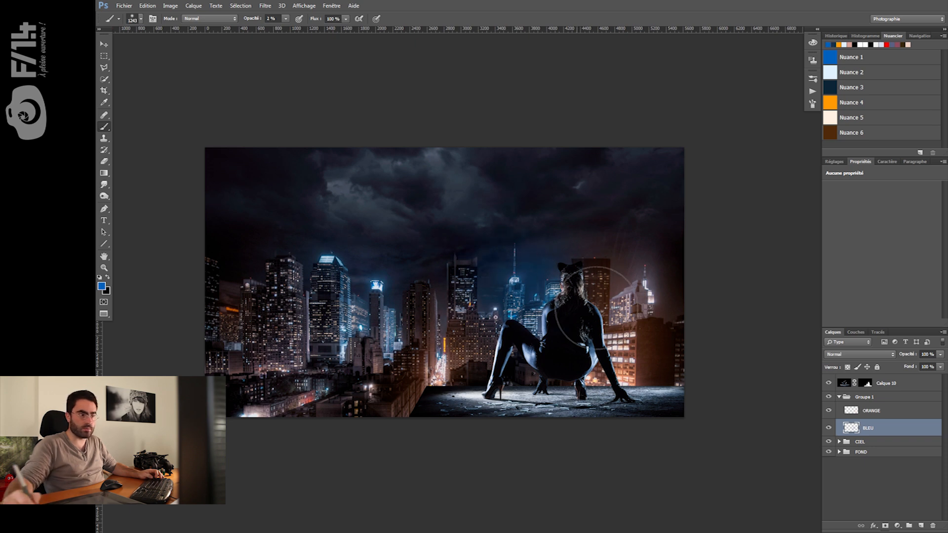
# Rename the colour layers' group as COULEUR and compare the image with and without it
pyautogui.doubleClick(860, 398)
pyautogui.write('COULEUR')
pyautogui.press('Return')
pyautogui.click(828, 397)
pyautogui.click(829, 397)
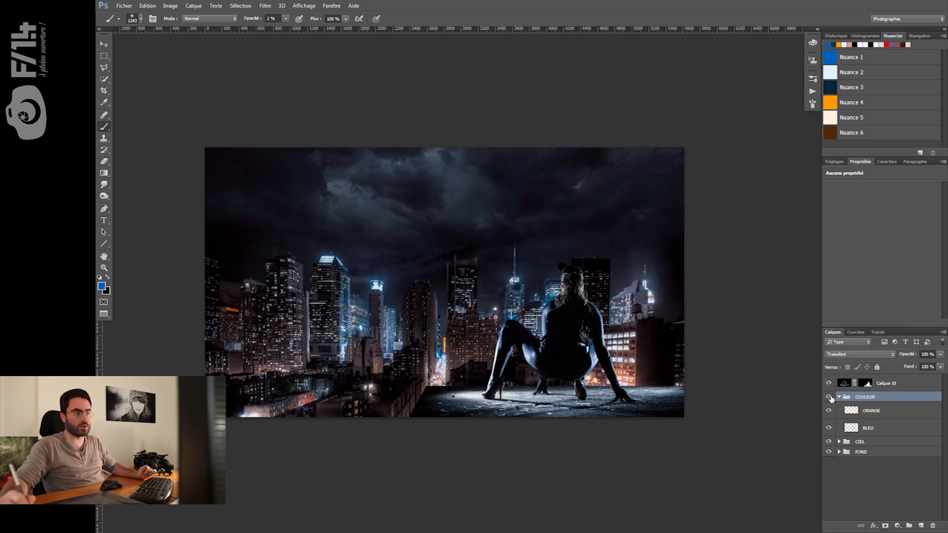
pyautogui.click(829, 397)
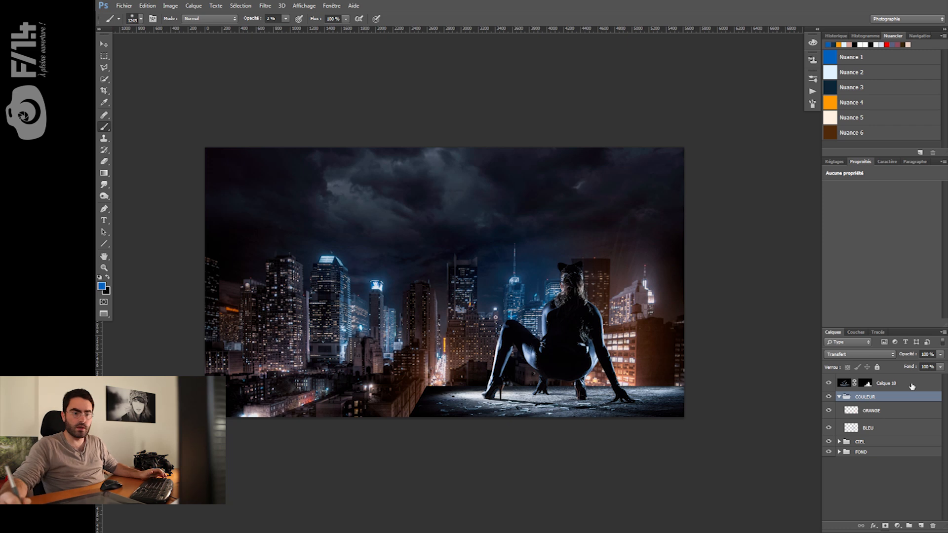
# Create a new group above Calque 10 and add two empty layers inside it
pyautogui.click(912, 386)
pyautogui.click(908, 525)
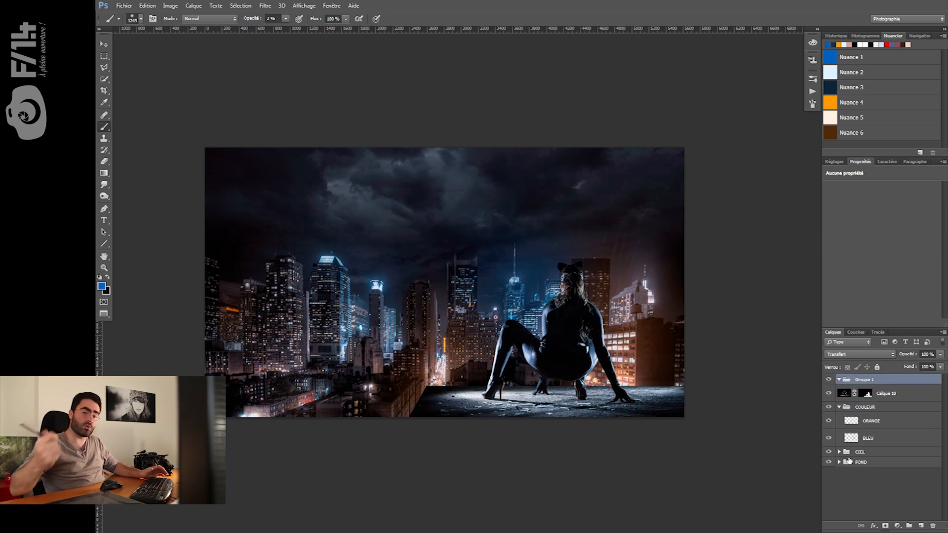
pyautogui.click(919, 526)
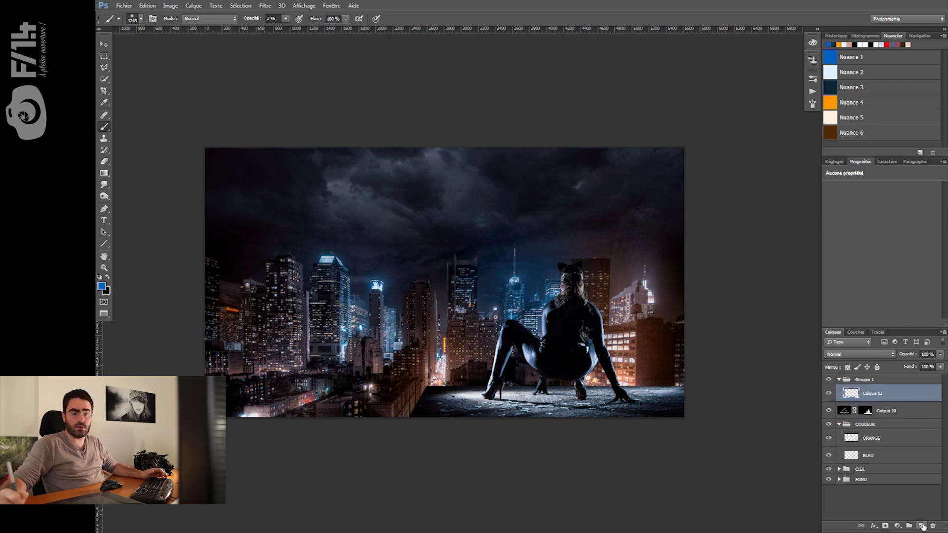
pyautogui.click(920, 526)
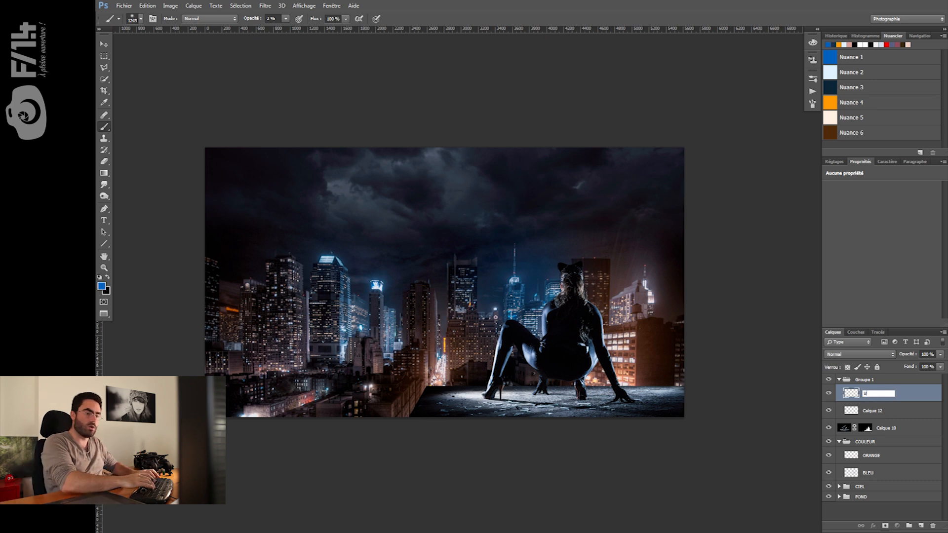
# Rename the lower empty layer in the new group as O
pyautogui.doubleClick(862, 412)
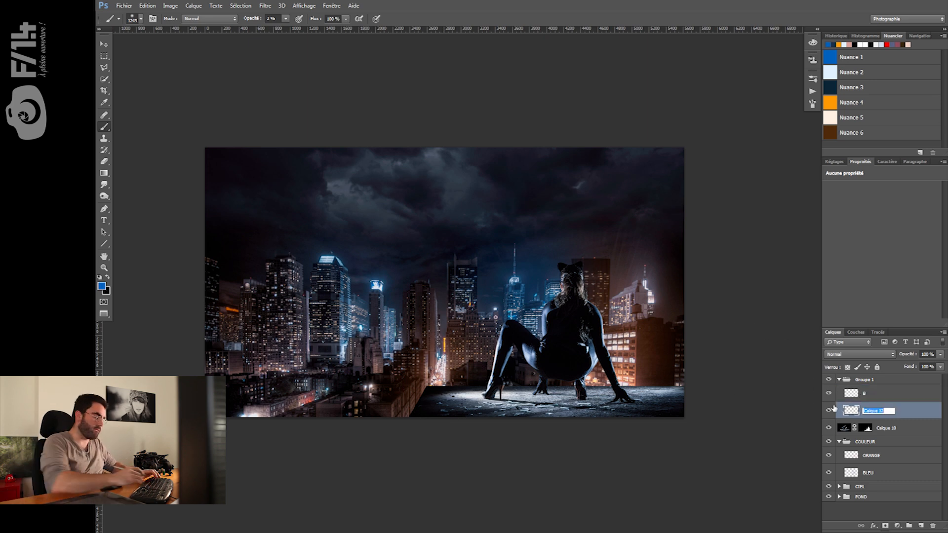
pyautogui.write('O')
pyautogui.press('Return')
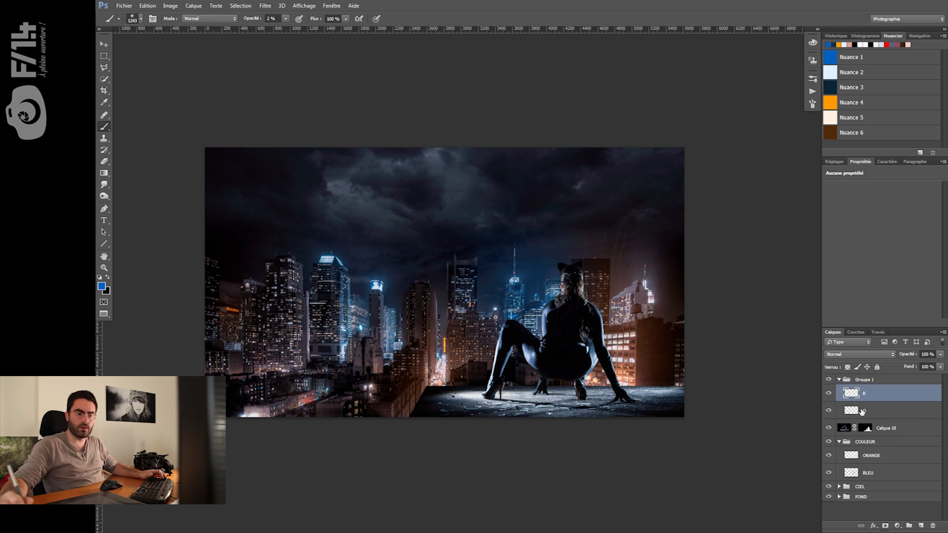
# Paint a faint orange glow on the O layer over the woman's back and the lit buildings beside her, using Nuance 4 at 2 % opacity
pyautogui.click(849, 103)
pyautogui.moveTo(603, 312)
pyautogui.mouseDown()
pyautogui.moveTo(638, 312)
pyautogui.moveTo(600, 312)
pyautogui.moveTo(625, 338)
pyautogui.moveTo(598, 348)
pyautogui.mouseUp()
pyautogui.moveTo(593, 294); pyautogui.dragTo(628, 392)
pyautogui.moveTo(584, 313); pyautogui.dragTo(597, 312)
pyautogui.moveTo(578, 276)
pyautogui.mouseDown()
pyautogui.moveTo(595, 358)
pyautogui.moveTo(620, 380)
pyautogui.moveTo(636, 372)
pyautogui.moveTo(620, 367)
pyautogui.moveTo(667, 366)
pyautogui.mouseUp()
pyautogui.click(591, 355)
pyautogui.moveTo(595, 350); pyautogui.dragTo(546, 349)
pyautogui.moveTo(579, 282)
pyautogui.mouseDown()
pyautogui.moveTo(591, 310)
pyautogui.moveTo(580, 328)
pyautogui.mouseUp()
pyautogui.moveTo(627, 374); pyautogui.dragTo(644, 374)
pyautogui.moveTo(633, 323); pyautogui.dragTo(650, 323)
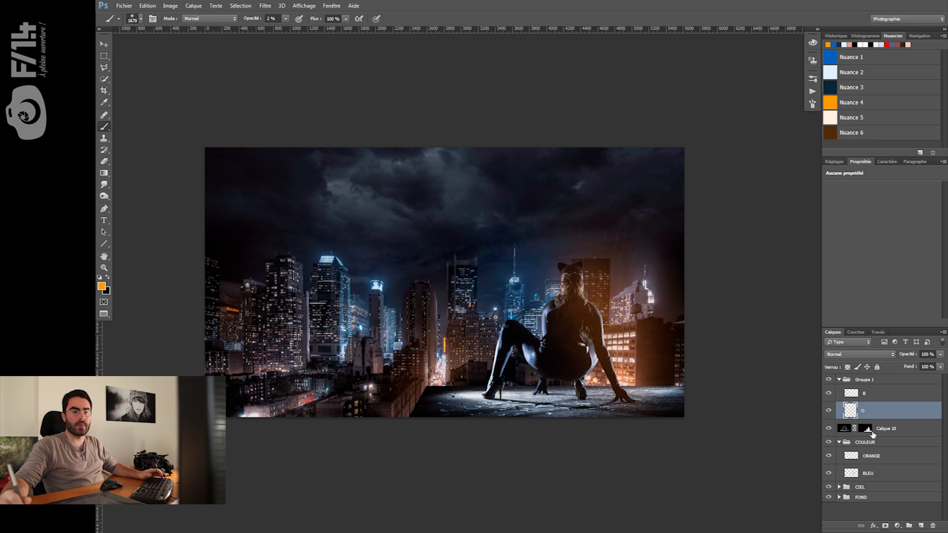
# Tint the woman's bent leg on the B layer with Nuance 1, and lighten it with Nuance 2, using a smaller brush
pyautogui.click(886, 389)
pyautogui.moveTo(536, 306)
pyautogui.mouseDown()
pyautogui.moveTo(516, 307)
pyautogui.moveTo(547, 305)
pyautogui.moveTo(537, 324)
pyautogui.moveTo(566, 283)
pyautogui.moveTo(534, 339)
pyautogui.moveTo(509, 320)
pyautogui.mouseUp()
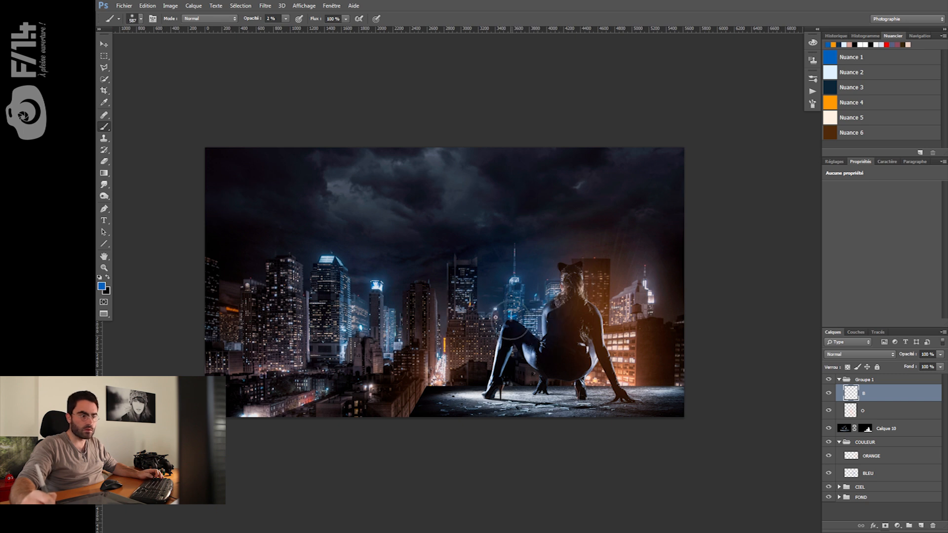
pyautogui.click(863, 73)
pyautogui.moveTo(522, 332)
pyautogui.mouseDown()
pyautogui.moveTo(494, 360)
pyautogui.moveTo(517, 339)
pyautogui.moveTo(530, 368)
pyautogui.mouseUp()
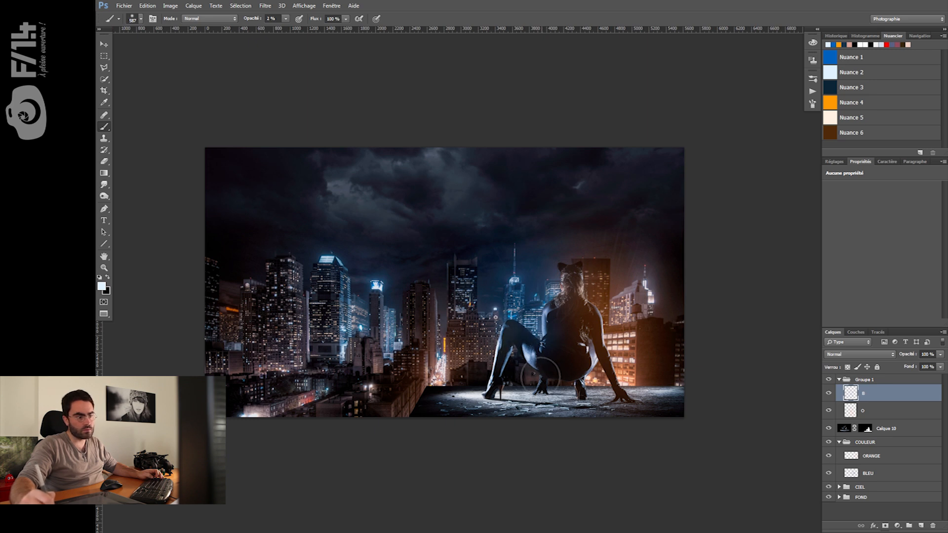
# Add more Nuance 4 orange on the O layer around the woman's hair and back, comparing the image with and without Groupe 1
pyautogui.click(848, 102)
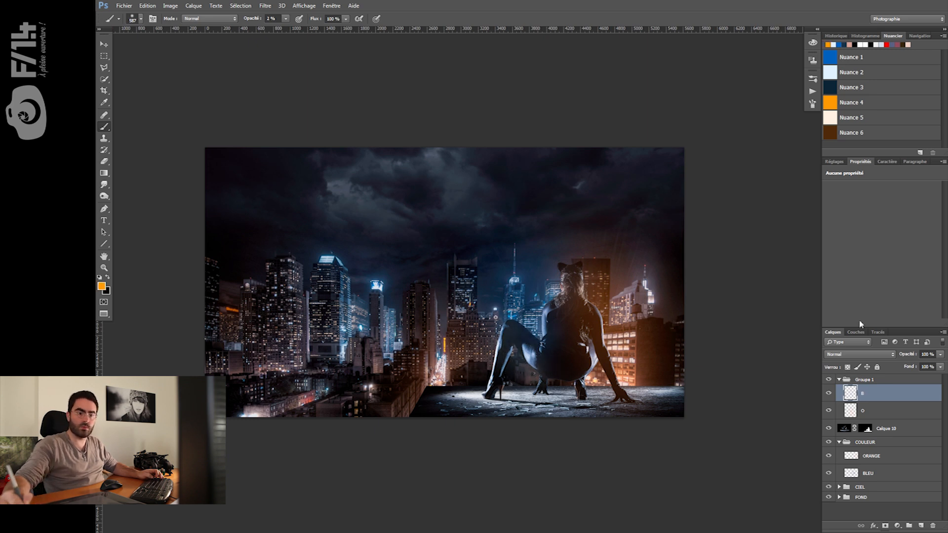
pyautogui.click(845, 410)
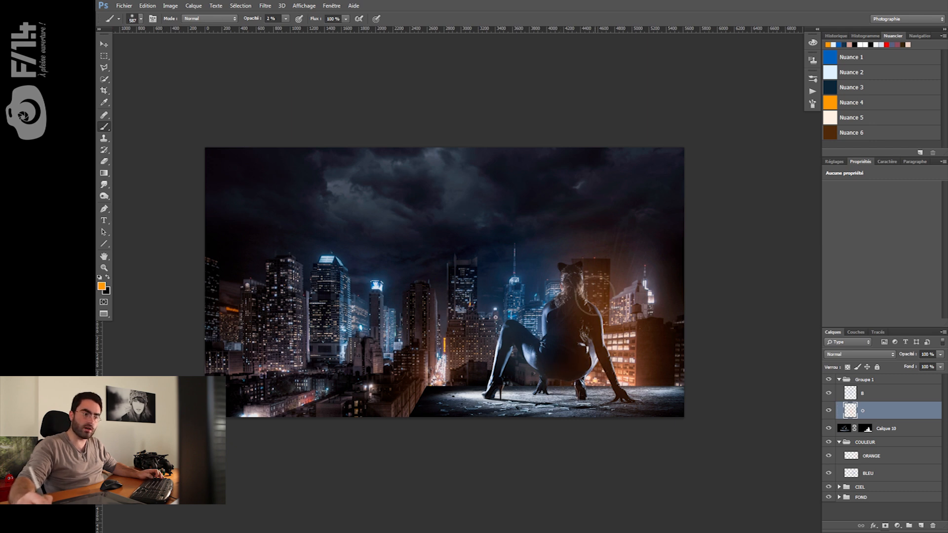
pyautogui.moveTo(581, 292); pyautogui.dragTo(585, 294)
pyautogui.press('z')
pyautogui.moveTo(582, 317)
pyautogui.mouseDown()
pyautogui.moveTo(614, 328)
pyautogui.moveTo(572, 322)
pyautogui.moveTo(584, 324)
pyautogui.mouseUp()
pyautogui.click(829, 380)
pyautogui.click(829, 380)
pyautogui.press('b')
pyautogui.moveTo(611, 353)
pyautogui.mouseDown()
pyautogui.moveTo(548, 352)
pyautogui.moveTo(570, 352)
pyautogui.mouseUp()
# Compare the whole image with and without Groupe 1, and set the O layer's opacity to 89 %
pyautogui.press('z')
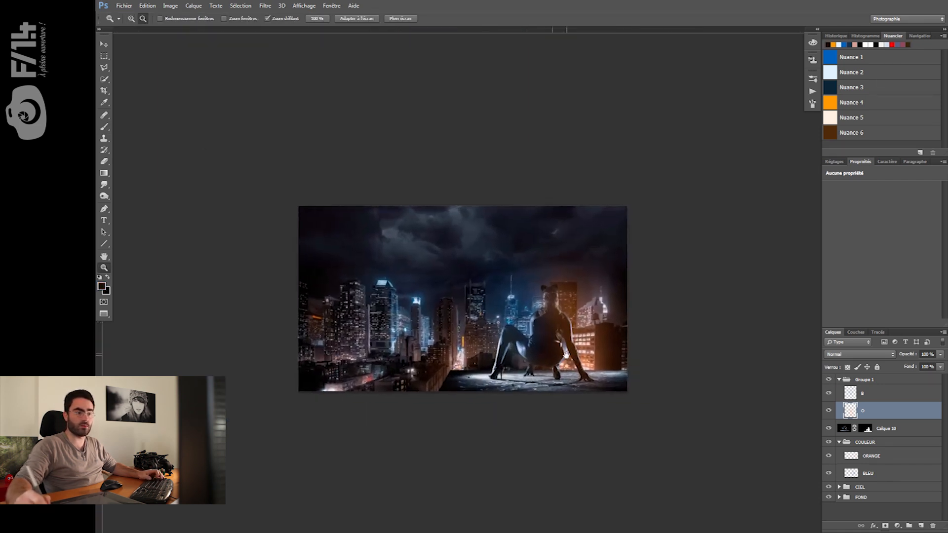
pyautogui.click(829, 379)
pyautogui.click(829, 380)
pyautogui.click(829, 379)
pyautogui.click(829, 380)
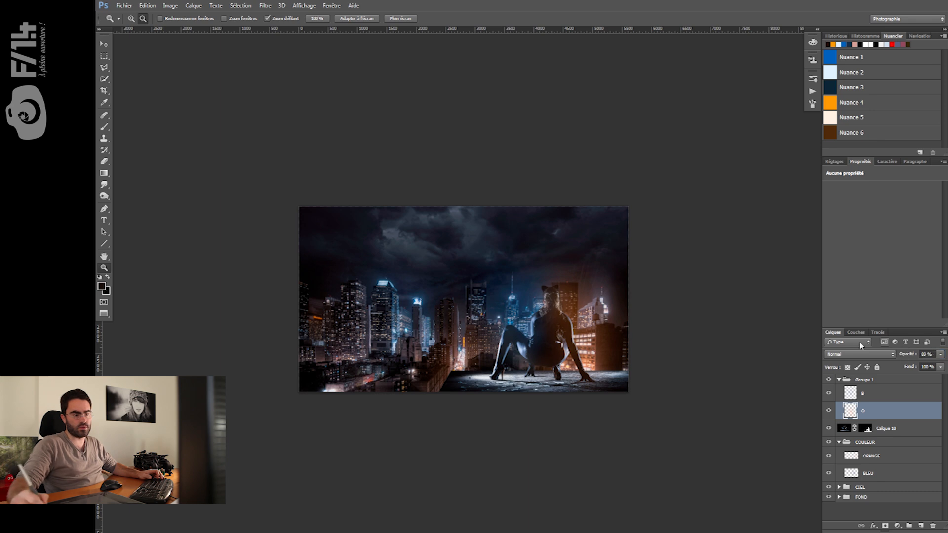
# Add a layer mask to the O layer and soften the orange on the woman's body with black at 10 % brush opacity
pyautogui.click(545, 321)
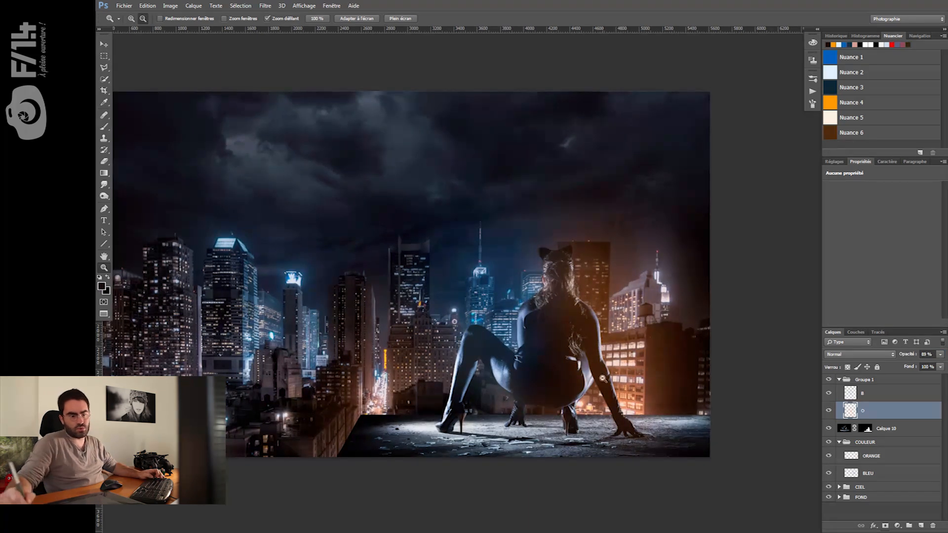
pyautogui.click(886, 525)
pyautogui.press('b')
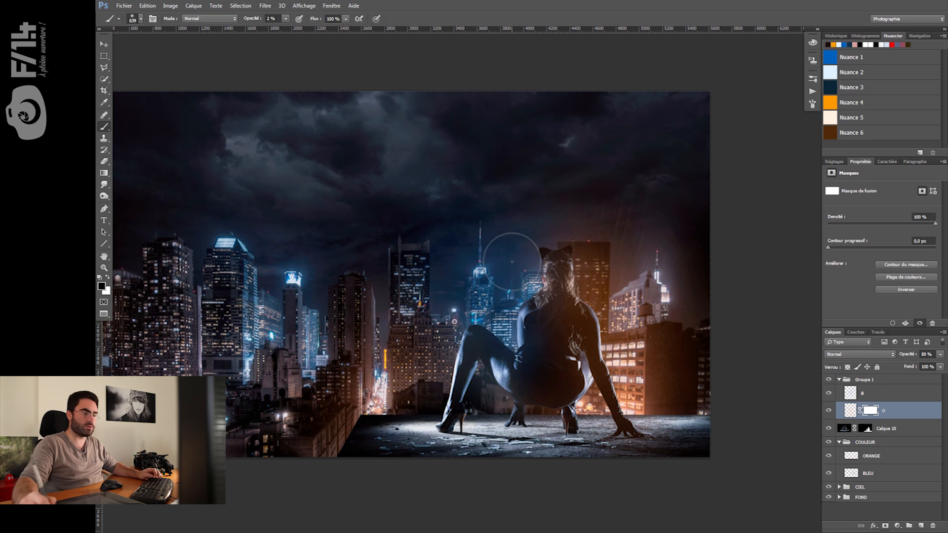
pyautogui.press('1')
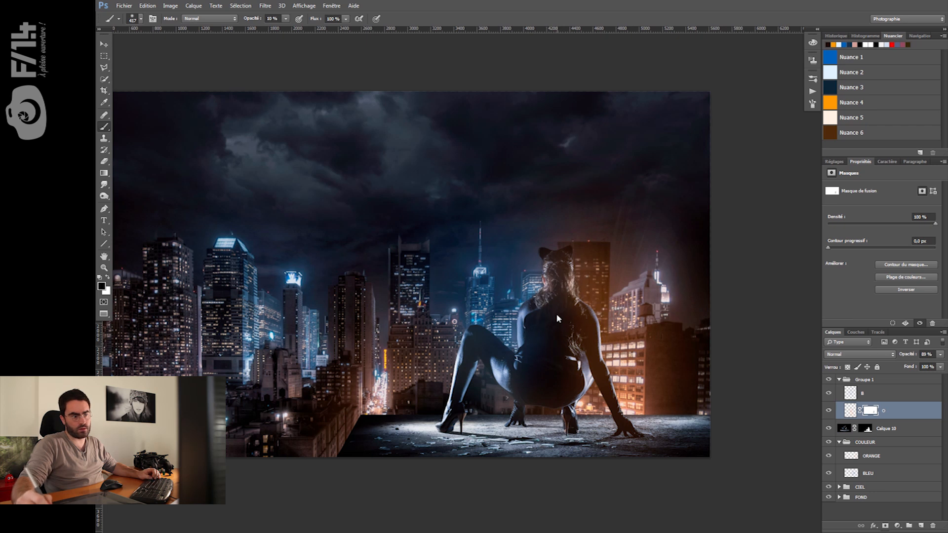
# Brush pale blue Nuance 2 light around the woman's legs on the B layer at 10 % opacity
pyautogui.press('z')
pyautogui.moveTo(513, 361)
pyautogui.mouseDown()
pyautogui.moveTo(478, 363)
pyautogui.moveTo(498, 363)
pyautogui.mouseUp()
pyautogui.click(867, 398)
pyautogui.press('b')
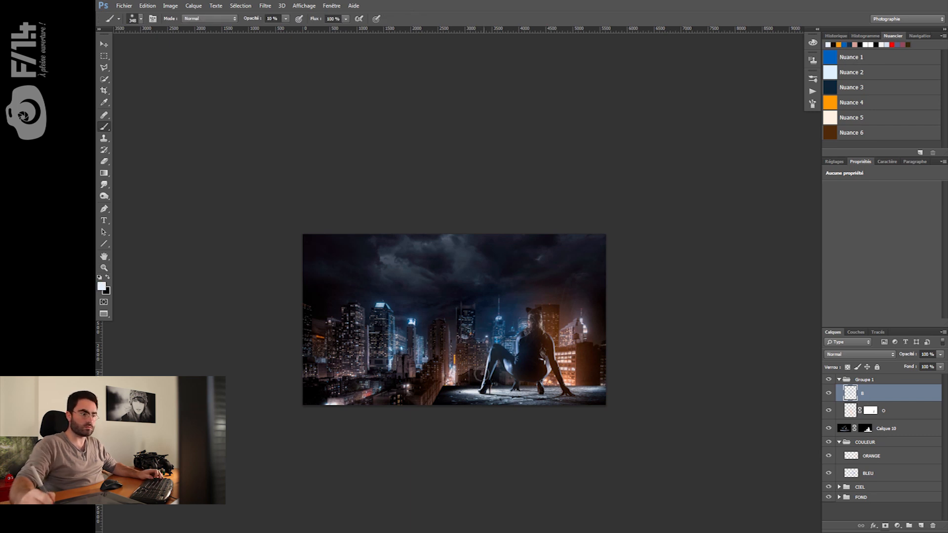
pyautogui.moveTo(472, 357)
pyautogui.mouseDown()
pyautogui.moveTo(498, 355)
pyautogui.moveTo(461, 333)
pyautogui.mouseUp()
# Brush a faint pale glow over the rooftop edge on the O layer at 2 % opacity with a larger brush
pyautogui.click(888, 411)
pyautogui.press('0')
pyautogui.press('2')
pyautogui.moveTo(486, 397)
pyautogui.mouseDown()
pyautogui.moveTo(448, 386)
pyautogui.moveTo(451, 401)
pyautogui.moveTo(436, 399)
pyautogui.mouseUp()
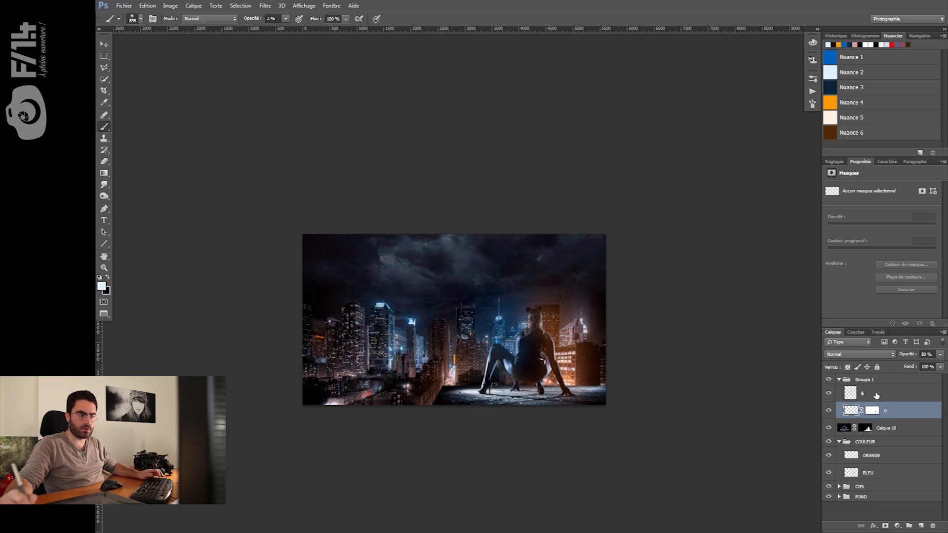
# Paint faint Nuance 4 orange on the B layer along the rooftop edge and the image's lower border at 2 % opacity
pyautogui.click(876, 395)
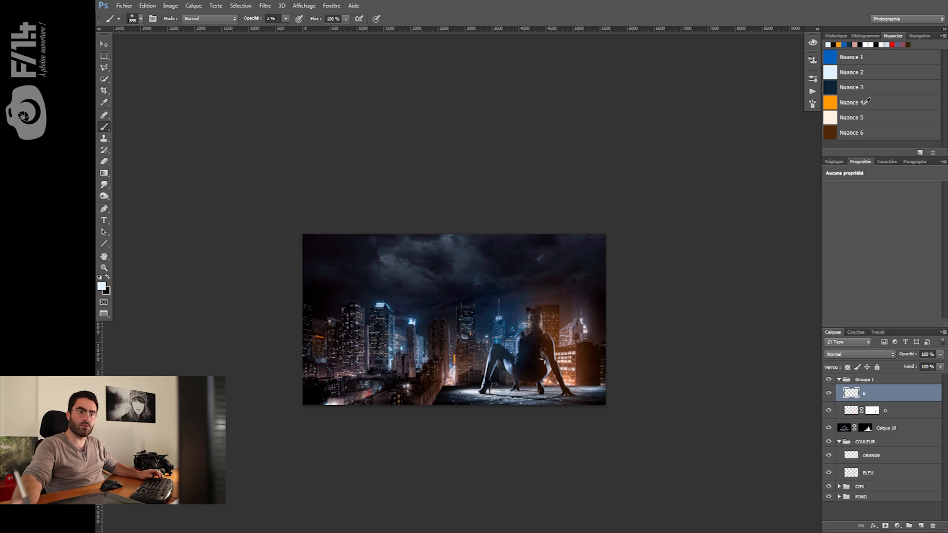
pyautogui.press('alt')
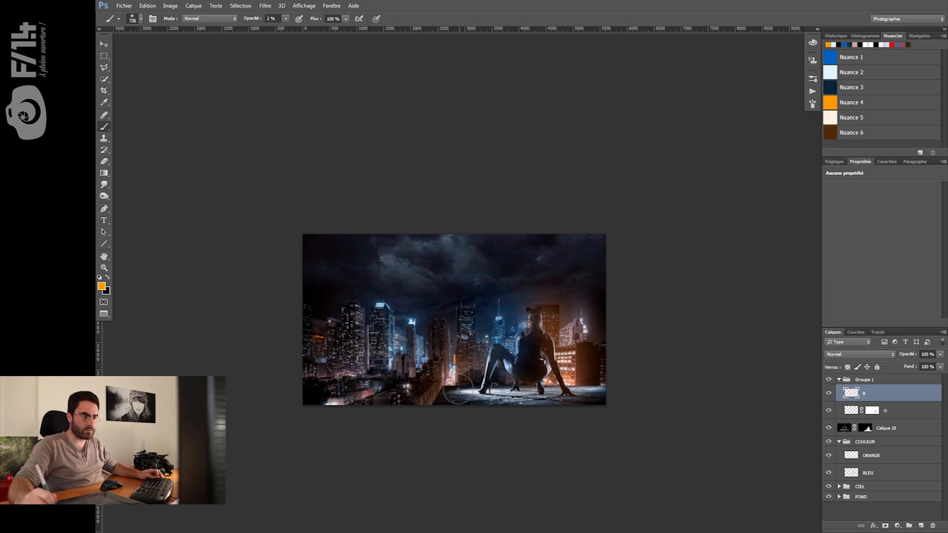
pyautogui.moveTo(434, 406); pyautogui.dragTo(455, 404)
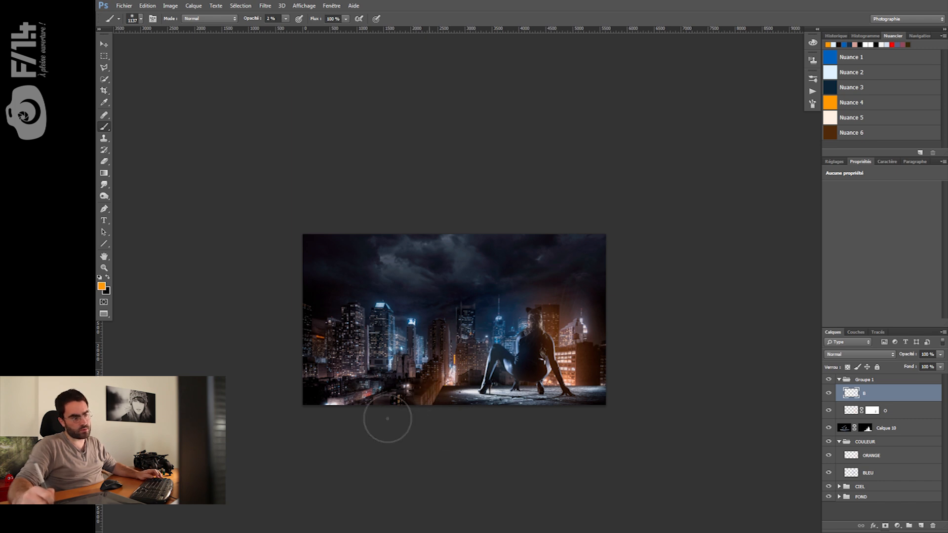
pyautogui.moveTo(613, 411); pyautogui.dragTo(647, 409)
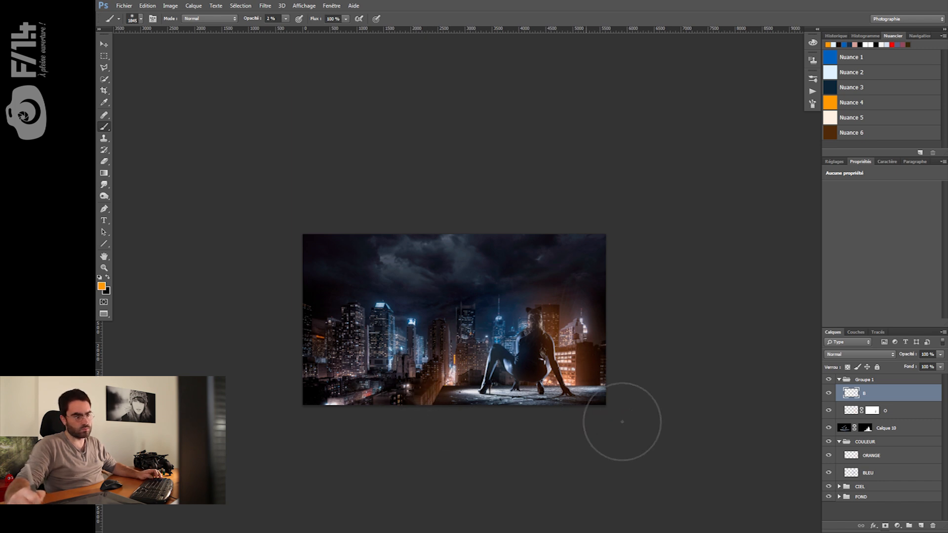
pyautogui.press('z')
pyautogui.moveTo(465, 372); pyautogui.dragTo(476, 378)
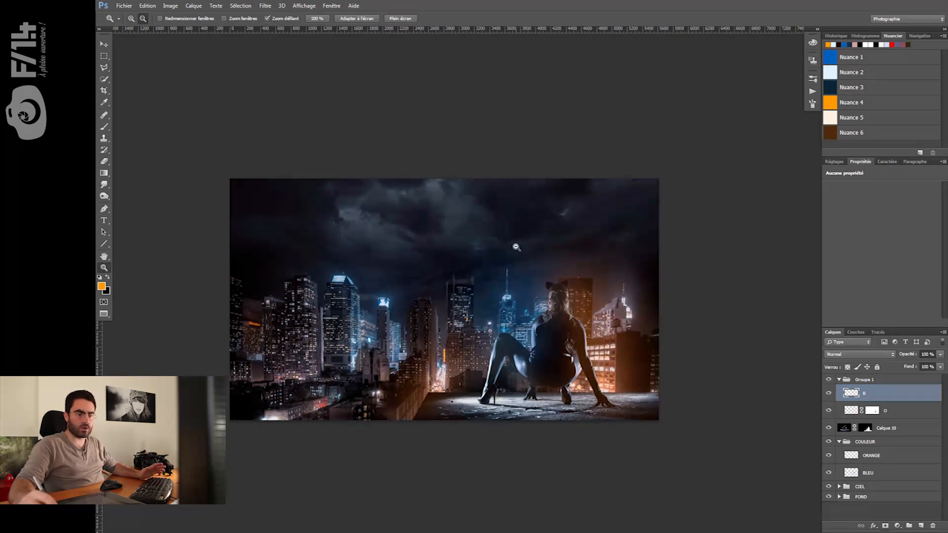
# Collapse Groupe 1 and rename it as Couleur 2
pyautogui.click(842, 381)
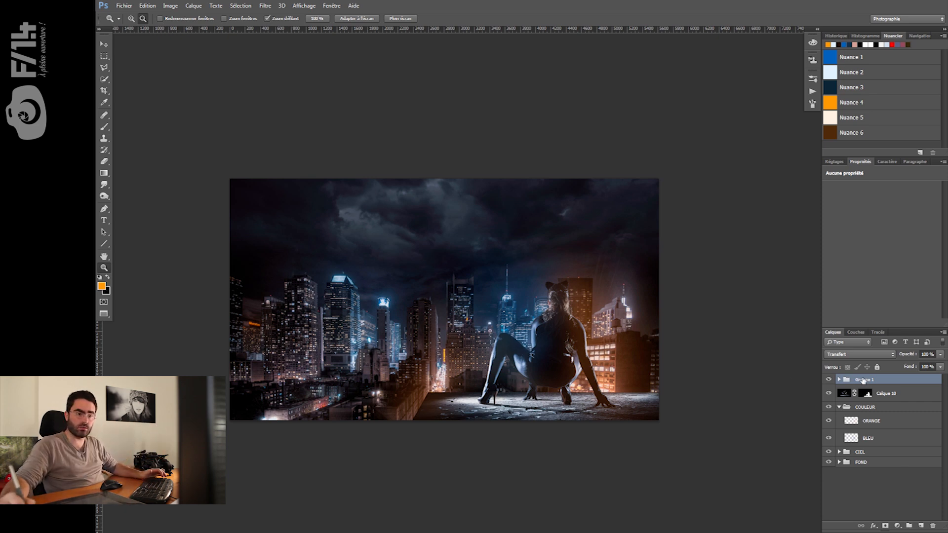
pyautogui.doubleClick(863, 380)
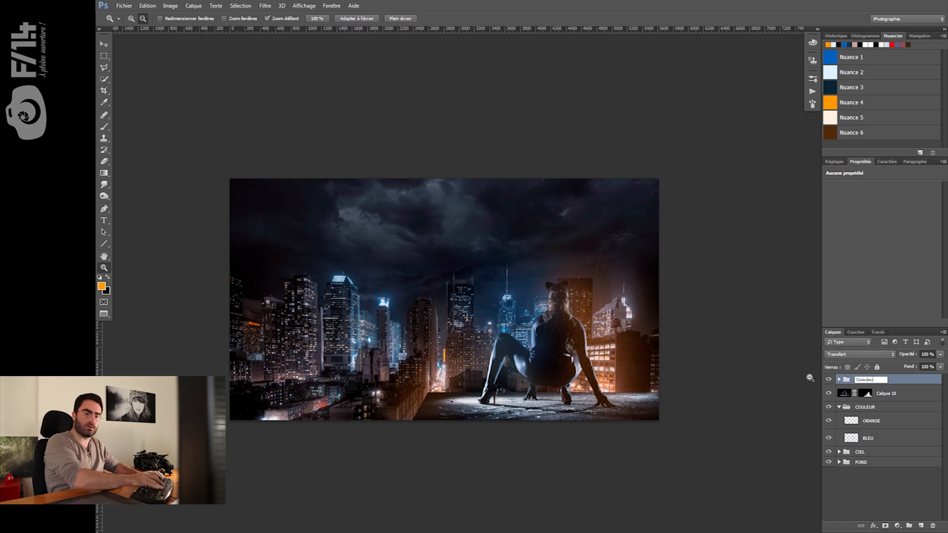
pyautogui.write('Couleur ')
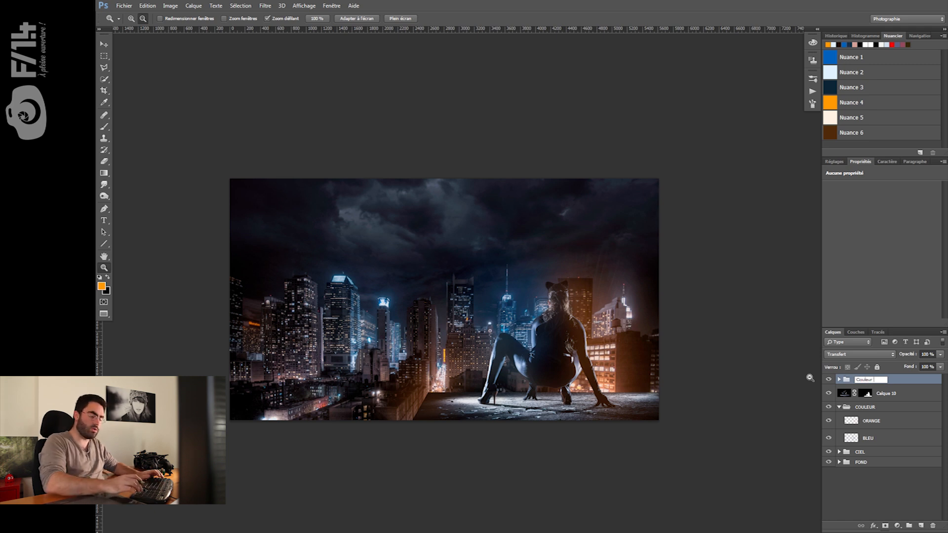
pyautogui.write('2')
pyautogui.press('Return')
pyautogui.press('b')
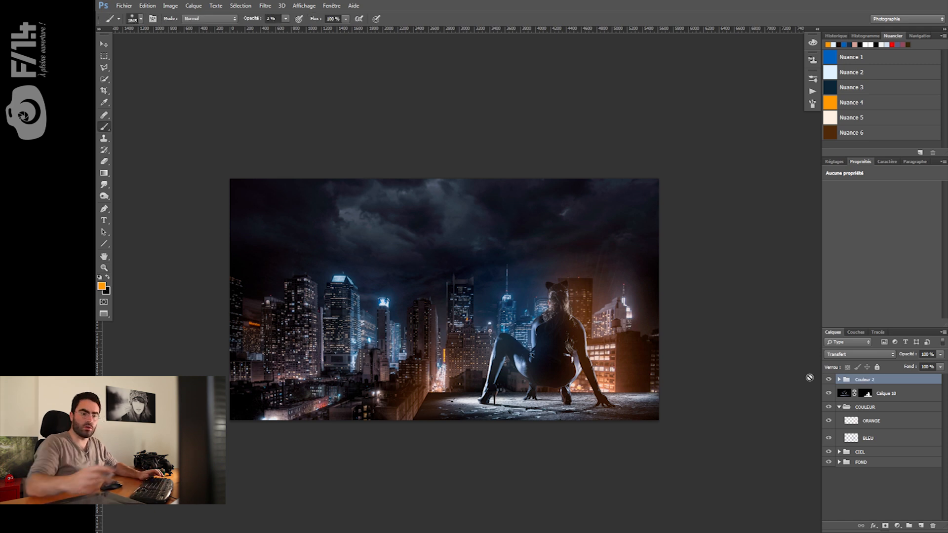
# Create a group named Dnb containing a Lumière tamisée layer filled with neutral 50 % grey, and view that layer on its own
pyautogui.click(910, 526)
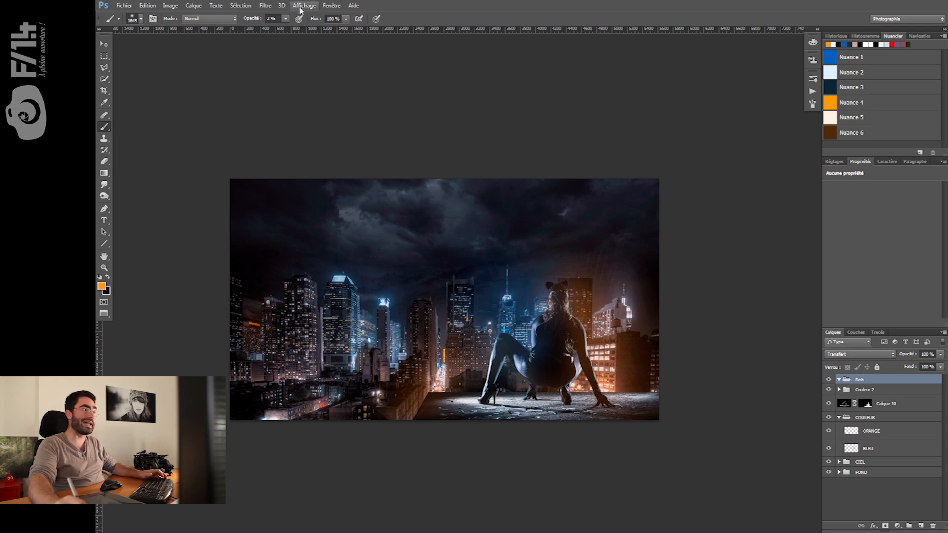
pyautogui.click(194, 6)
pyautogui.moveTo(296, 10)
pyautogui.click(340, 16)
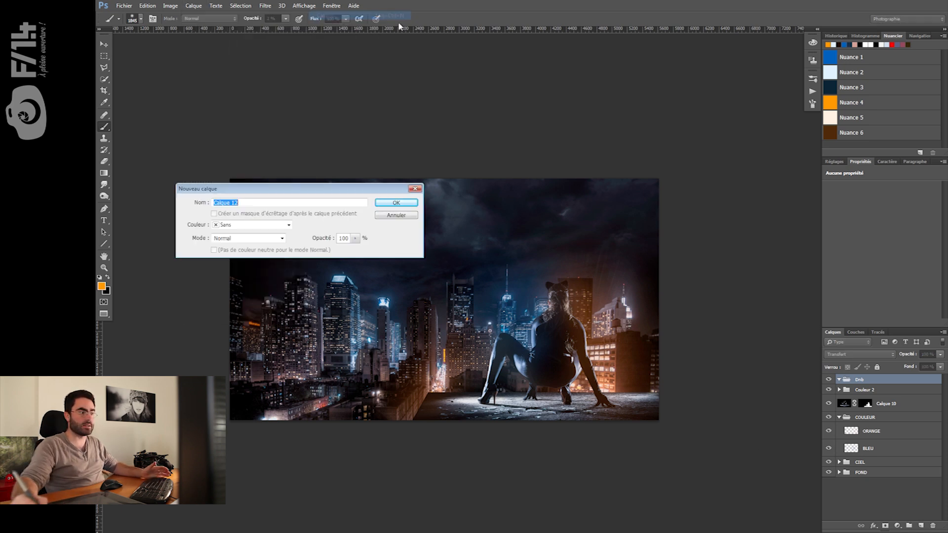
pyautogui.click(249, 238)
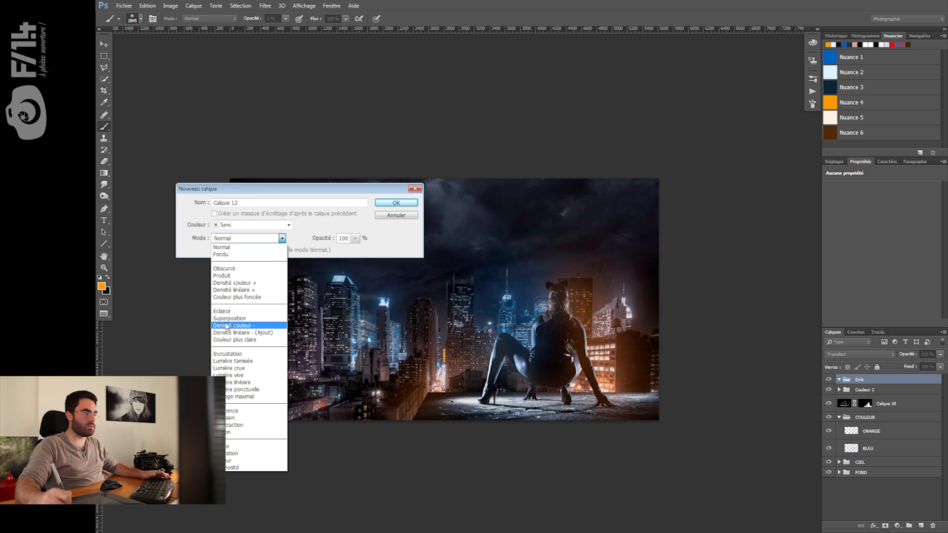
pyautogui.click(241, 362)
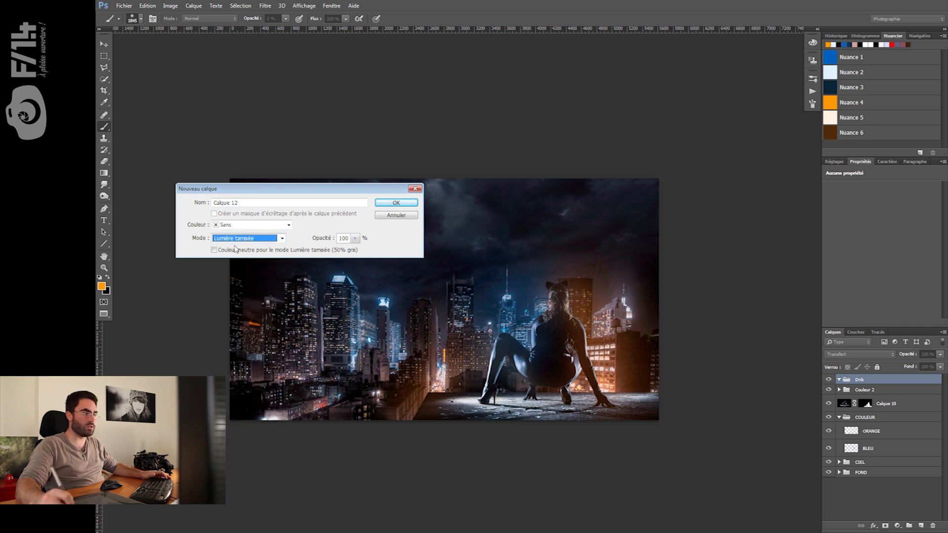
pyautogui.click(392, 204)
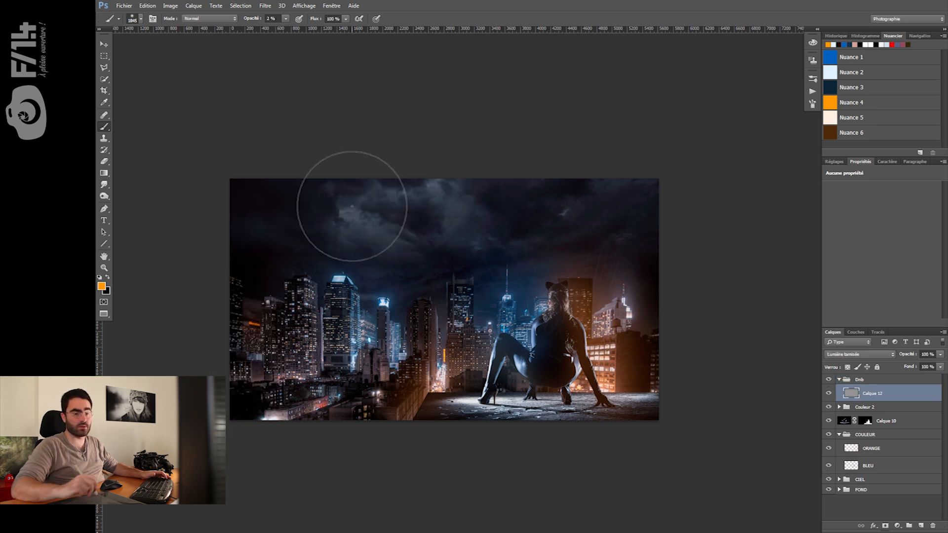
pyautogui.keyDown('alt'); pyautogui.click(830, 394); pyautogui.keyUp('alt')
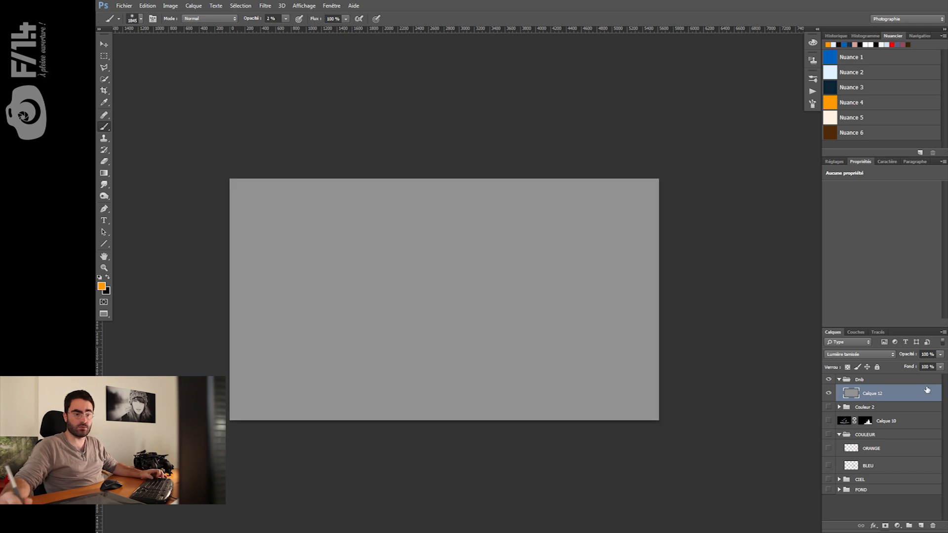
pyautogui.keyDown('alt'); pyautogui.click(829, 394); pyautogui.keyUp('alt')
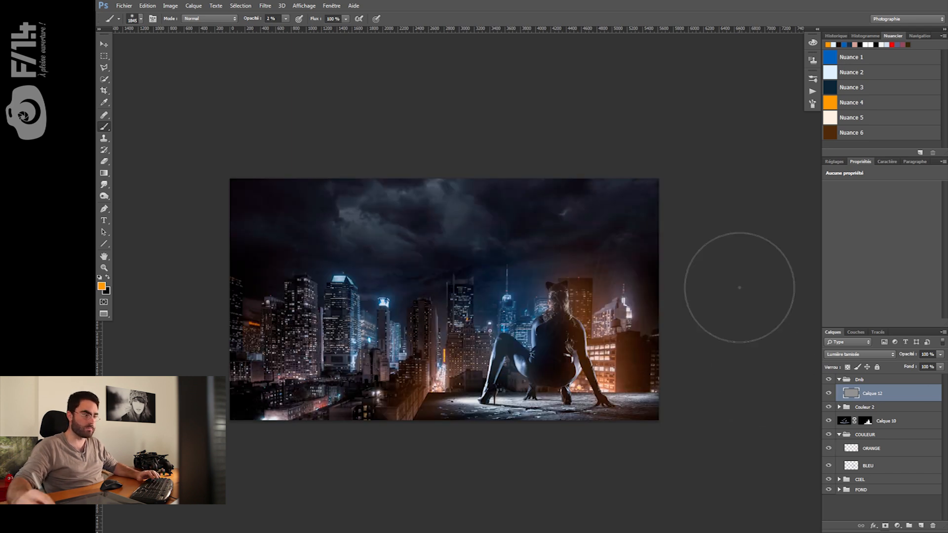
# Reset the brush colours to black and white at 10 % opacity, and duplicate the grey Calque 12 layer
pyautogui.press('d')
pyautogui.moveTo(497, 271); pyautogui.dragTo(451, 275)
pyautogui.press('1')
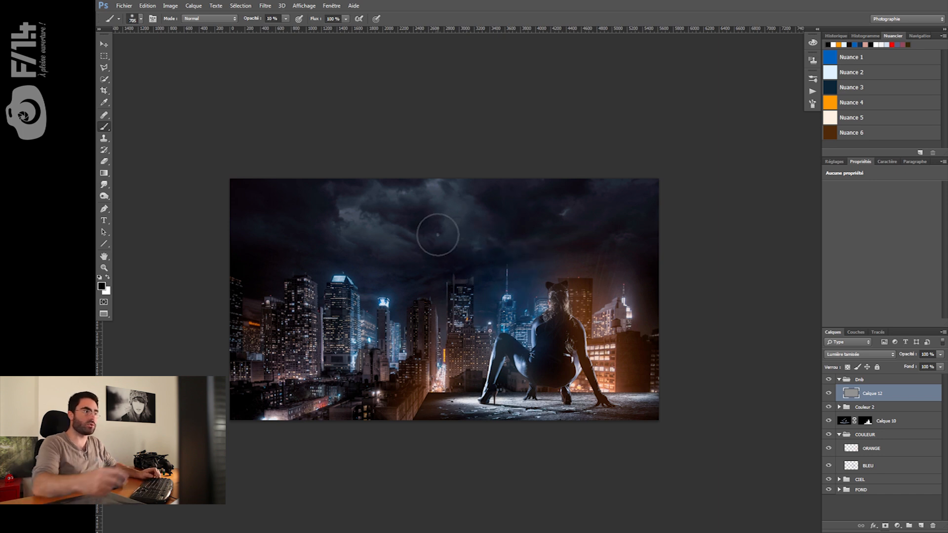
pyautogui.moveTo(494, 322); pyautogui.dragTo(499, 322)
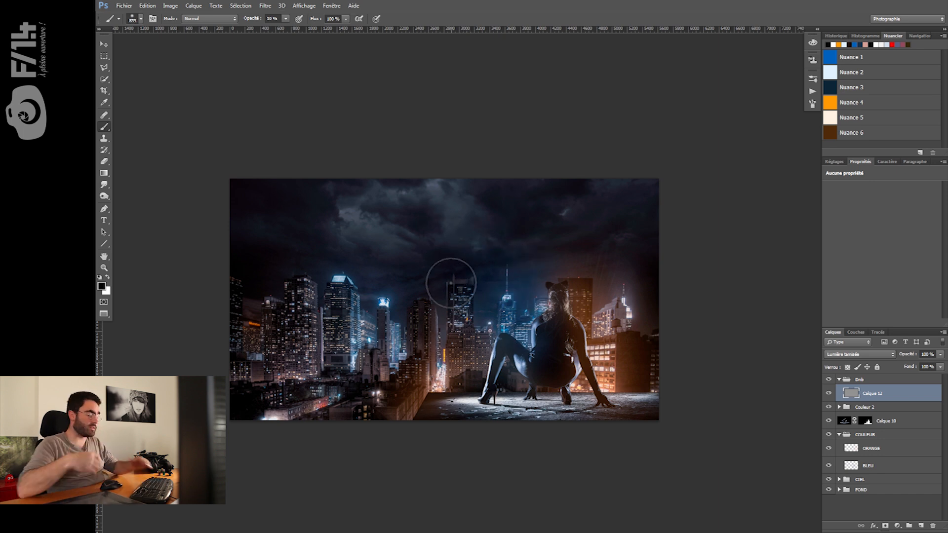
pyautogui.hotkey('ctrl', 'j')
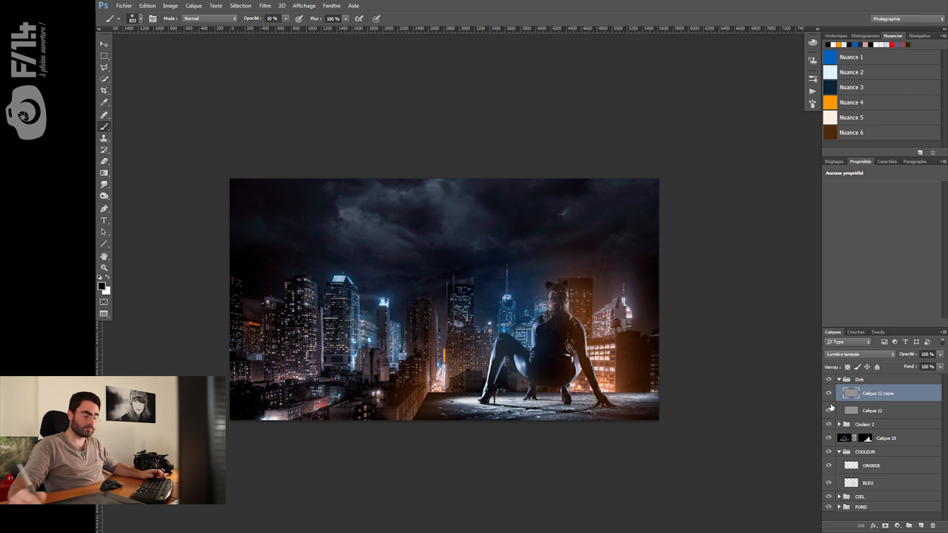
pyautogui.moveTo(333, 297); pyautogui.dragTo(339, 297)
# Burn the woman's silhouette and the buildings beside the avenue on the Calque 12 layer using black at 10 % opacity
pyautogui.click(849, 417)
pyautogui.moveTo(390, 263)
pyautogui.mouseDown()
pyautogui.moveTo(248, 224)
pyautogui.moveTo(313, 236)
pyautogui.moveTo(243, 202)
pyautogui.moveTo(318, 244)
pyautogui.moveTo(246, 268)
pyautogui.moveTo(344, 258)
pyautogui.moveTo(492, 216)
pyautogui.moveTo(375, 232)
pyautogui.moveTo(533, 180)
pyautogui.mouseUp()
pyautogui.press('x')
pyautogui.press('x')
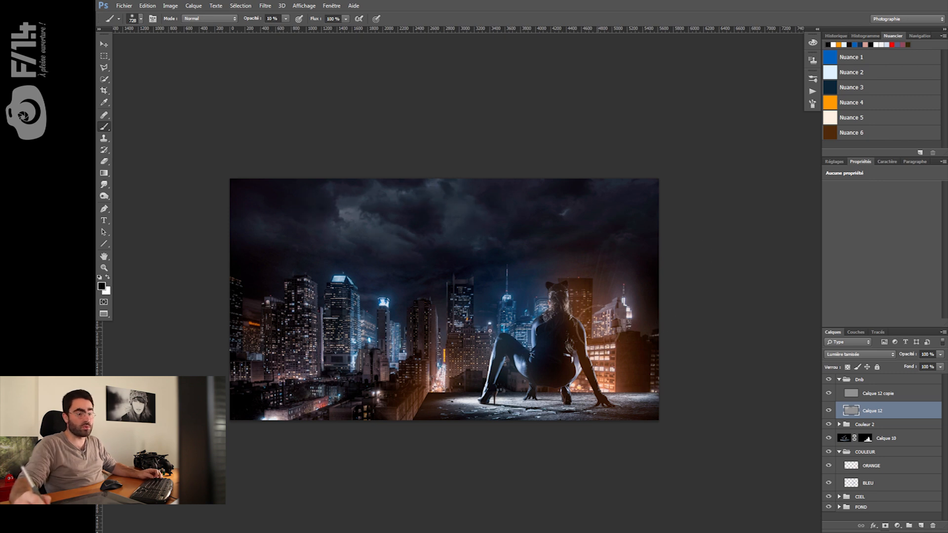
pyautogui.moveTo(554, 337); pyautogui.dragTo(551, 338)
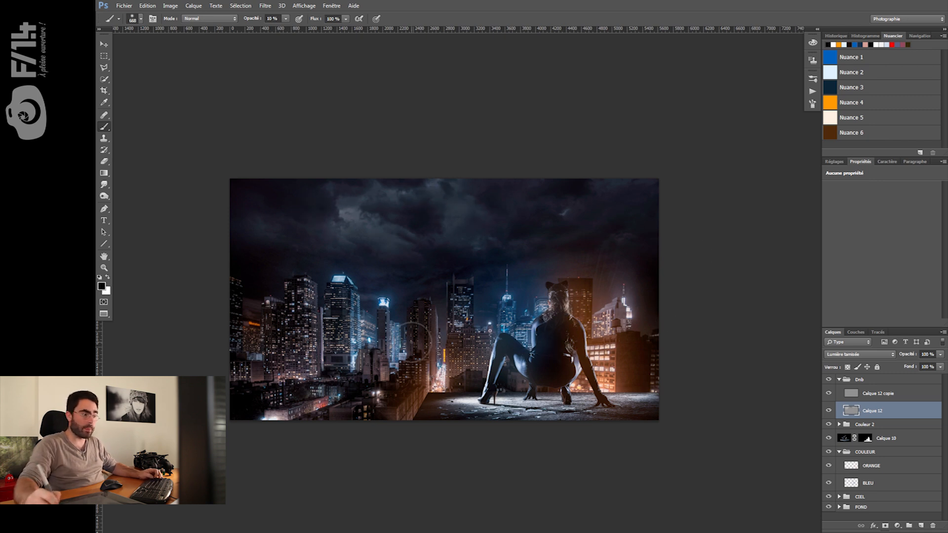
pyautogui.moveTo(430, 369); pyautogui.dragTo(418, 368)
# Dodge the central towers, the tall blue-lit tower and the lower-left rooftops on Calque 12 using a small white brush at 5 % opacity
pyautogui.press('x')
pyautogui.moveTo(459, 344); pyautogui.dragTo(456, 343)
pyautogui.press('0')
pyautogui.press('5')
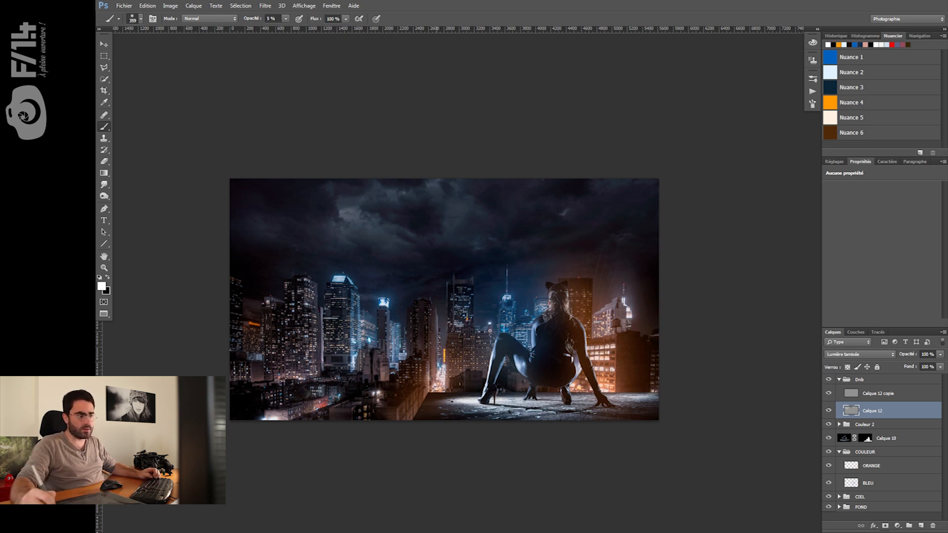
pyautogui.moveTo(504, 300); pyautogui.dragTo(499, 300)
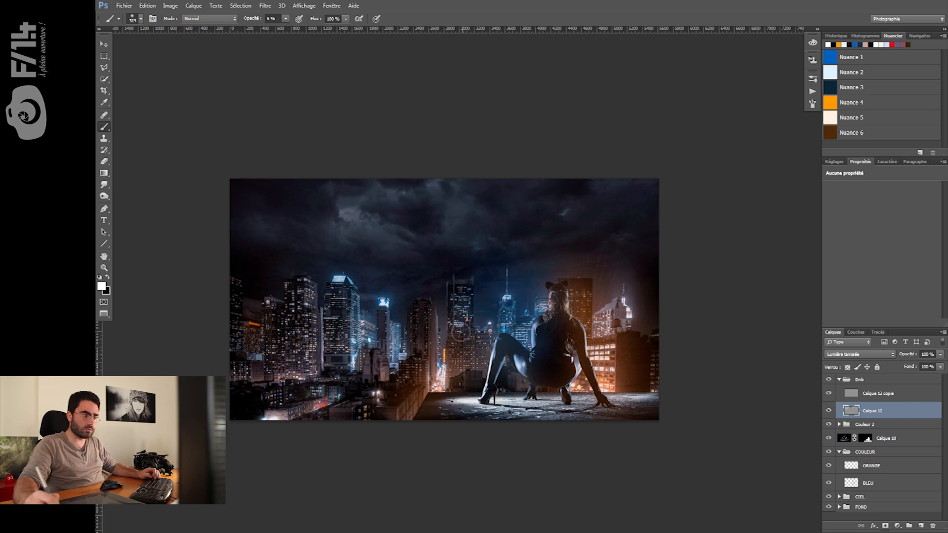
pyautogui.moveTo(354, 323); pyautogui.dragTo(350, 323)
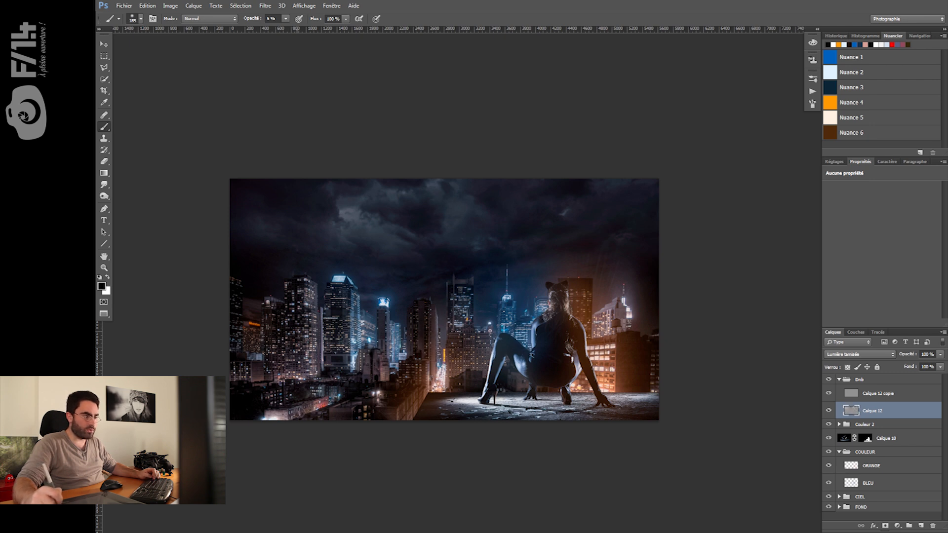
pyautogui.moveTo(303, 412); pyautogui.dragTo(310, 413)
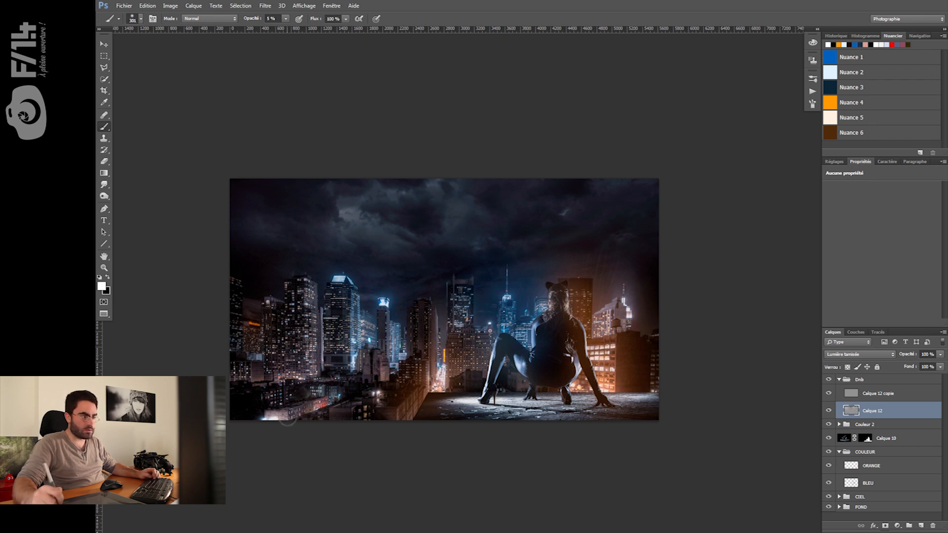
# Brighten the orange building, the blue-lit tower tops and the outer skyline on Calque 12 using a larger white brush at 5 % opacity
pyautogui.moveTo(617, 363); pyautogui.dragTo(623, 363)
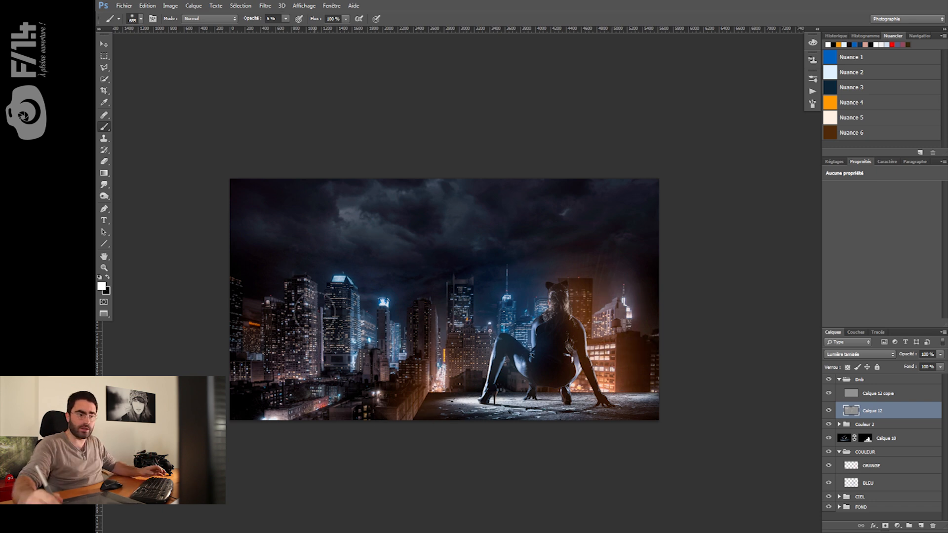
pyautogui.moveTo(503, 298); pyautogui.dragTo(507, 298)
pyautogui.moveTo(446, 314); pyautogui.dragTo(442, 315)
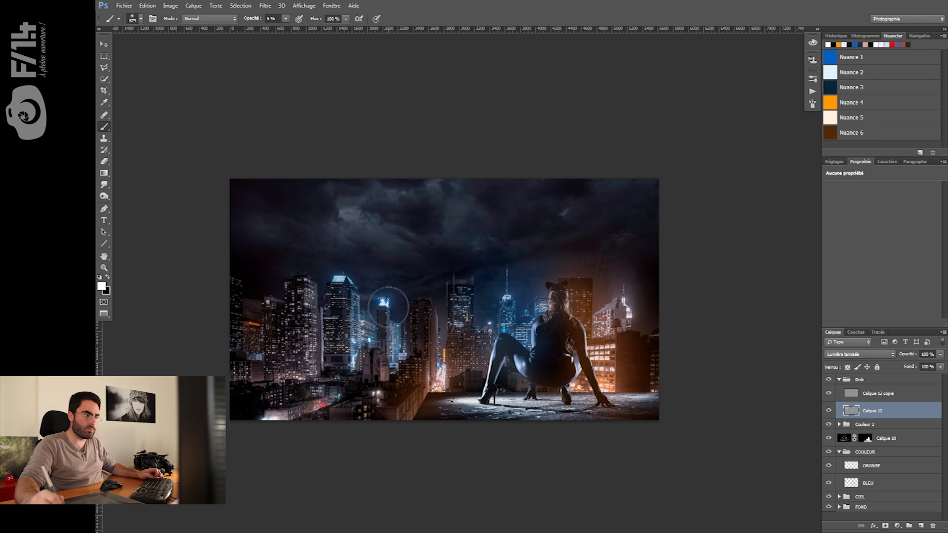
pyautogui.moveTo(338, 277); pyautogui.dragTo(363, 277)
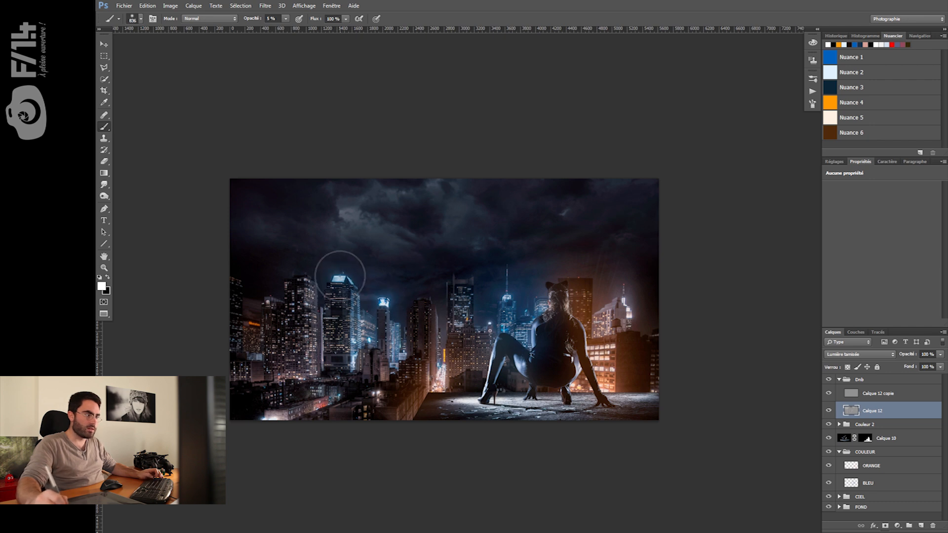
pyautogui.moveTo(252, 325); pyautogui.dragTo(212, 326)
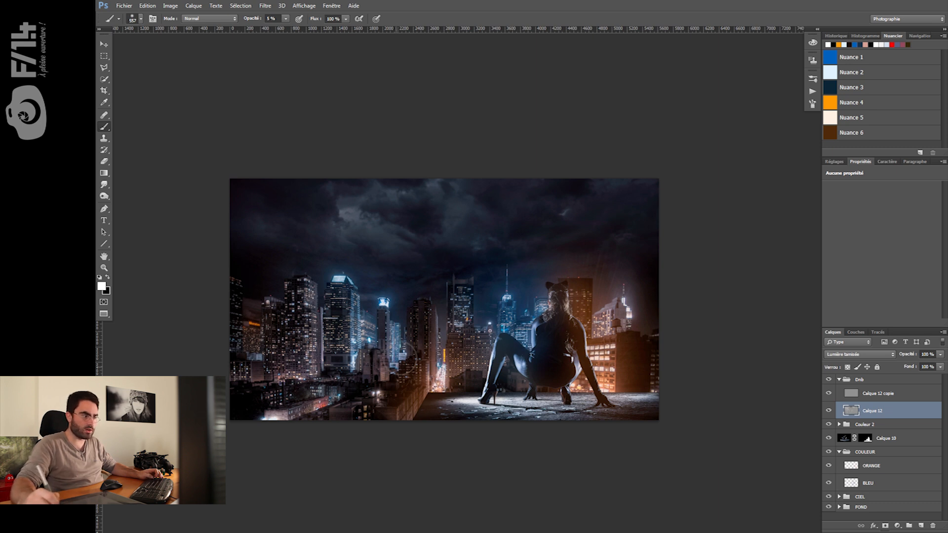
pyautogui.moveTo(403, 347)
pyautogui.mouseDown()
pyautogui.moveTo(421, 347)
pyautogui.moveTo(402, 340)
pyautogui.moveTo(401, 354)
pyautogui.mouseUp()
pyautogui.moveTo(359, 332); pyautogui.dragTo(361, 361)
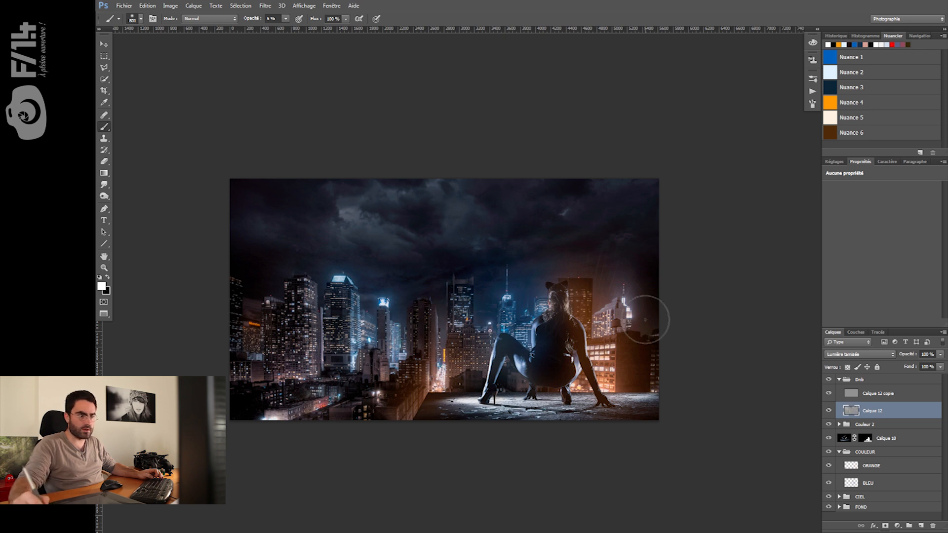
pyautogui.moveTo(664, 374); pyautogui.dragTo(636, 374)
# Burn the image's right edge and the bright spot on the lower-left border with black, raising the brush opacity to 30 %
pyautogui.press('x')
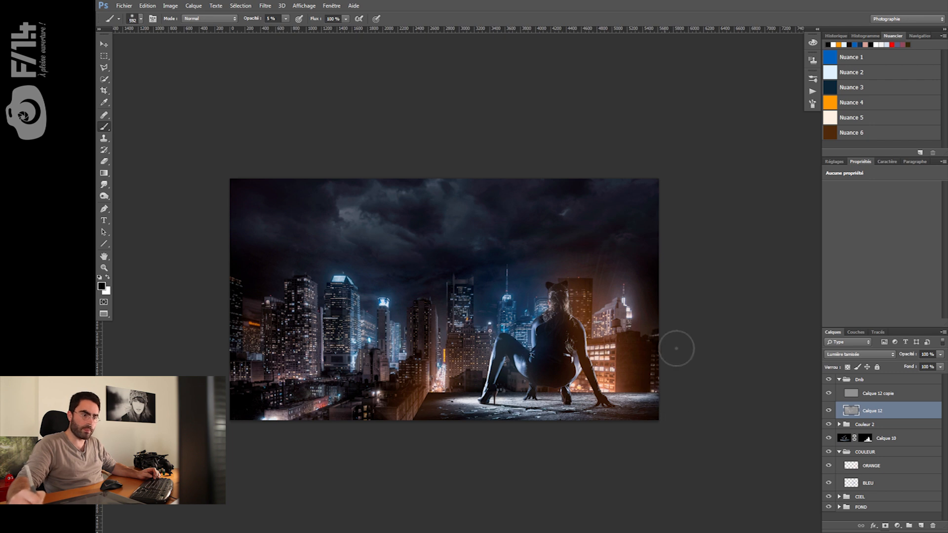
pyautogui.moveTo(652, 316); pyautogui.dragTo(642, 320)
pyautogui.moveTo(266, 420); pyautogui.dragTo(282, 420)
pyautogui.press('3')
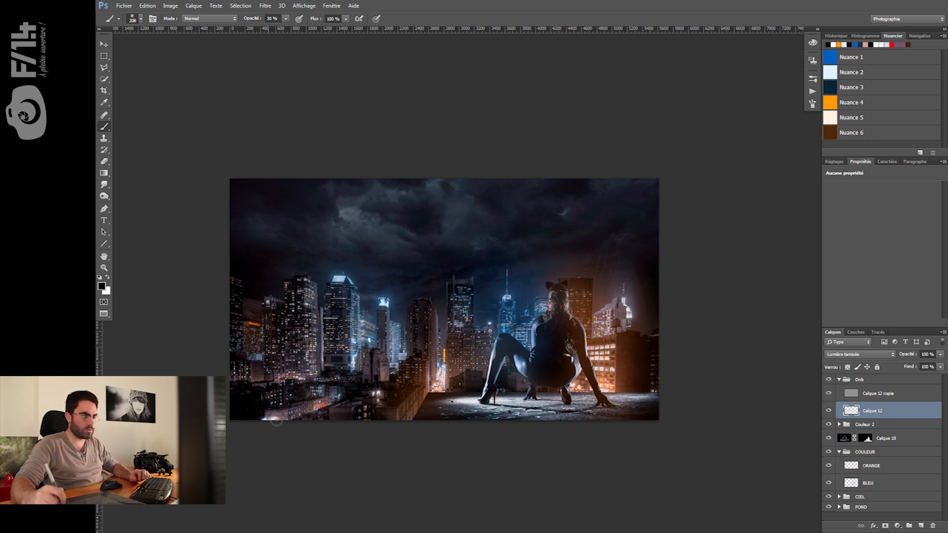
# Create an empty layer beneath Calque 12 and choose the Clone Stamp's sampling source for retouching the bright spot on the lower-left border
pyautogui.keyDown('ctrl'); pyautogui.click(920, 521); pyautogui.keyUp('ctrl')
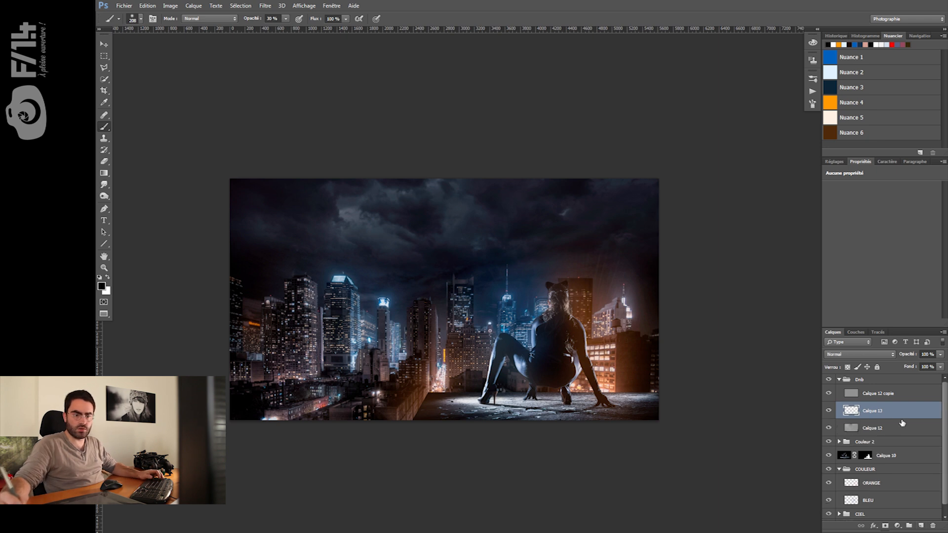
pyautogui.press('z')
pyautogui.click(254, 423)
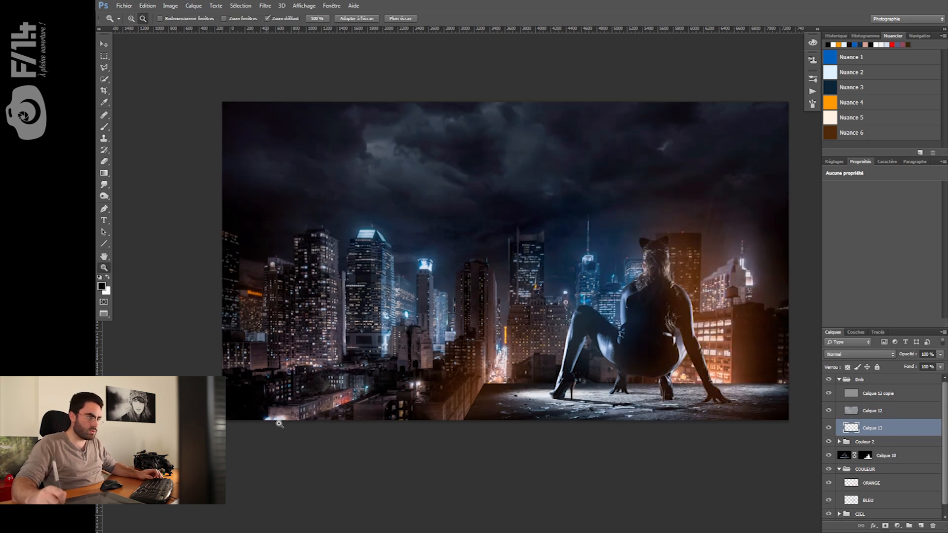
pyautogui.press('s')
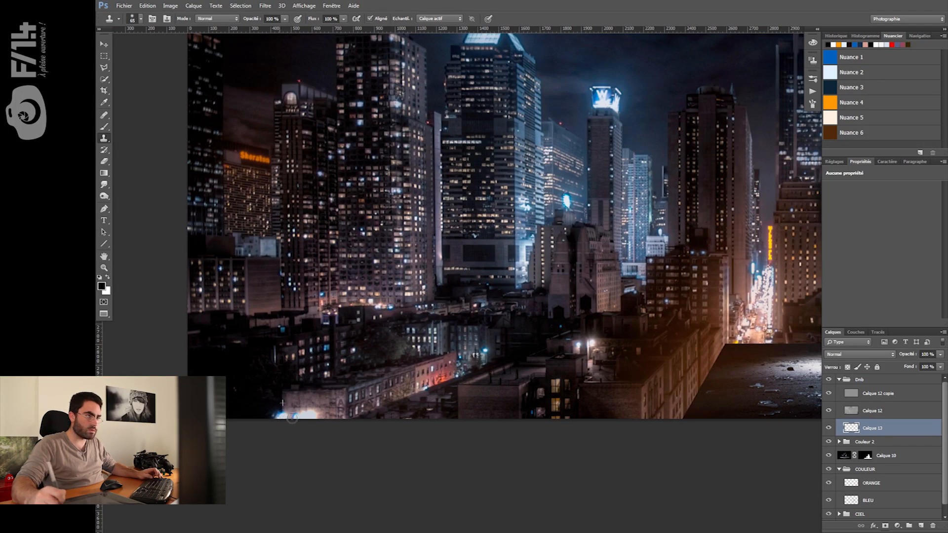
pyautogui.click(445, 19)
pyautogui.click(437, 43)
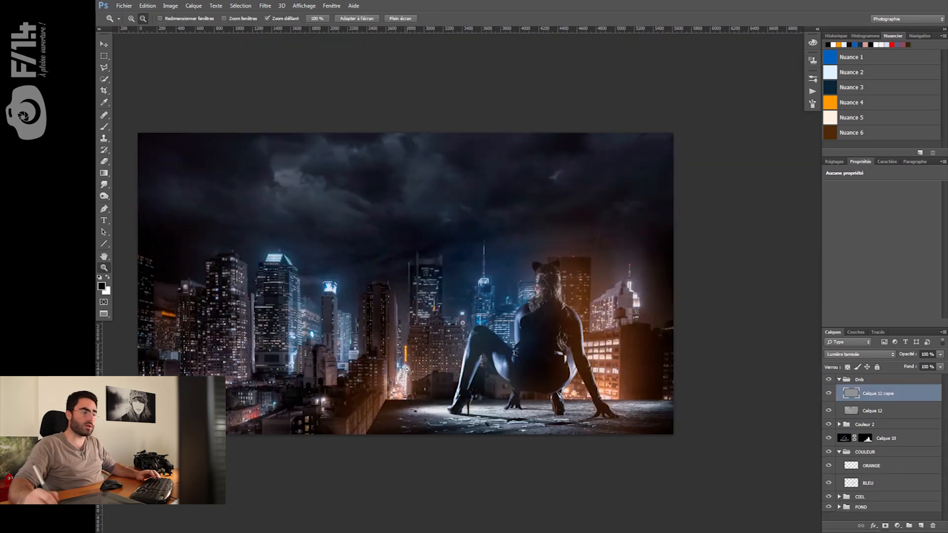
# Prepare the Brush for painting on Calque 12 copie with a bright red foreground colour
pyautogui.press('b')
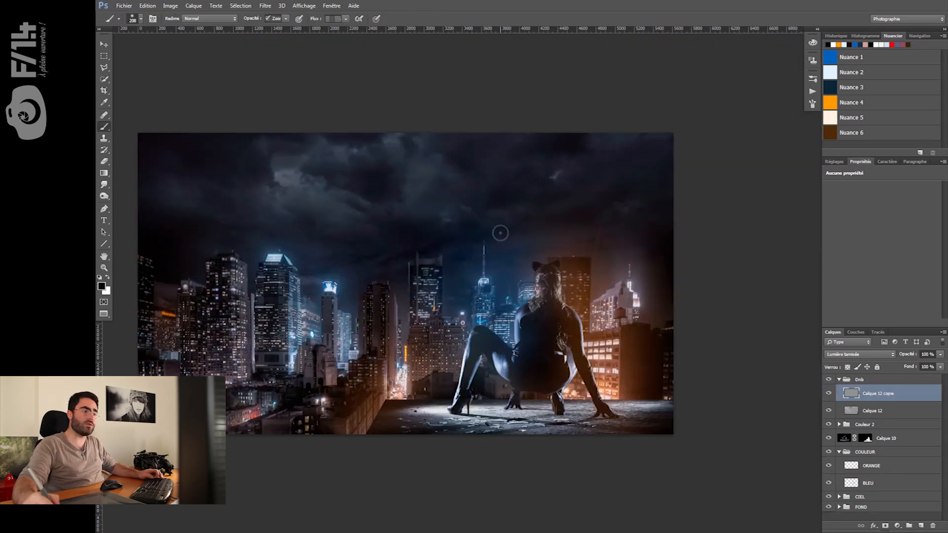
pyautogui.scroll(4, 533, 211)
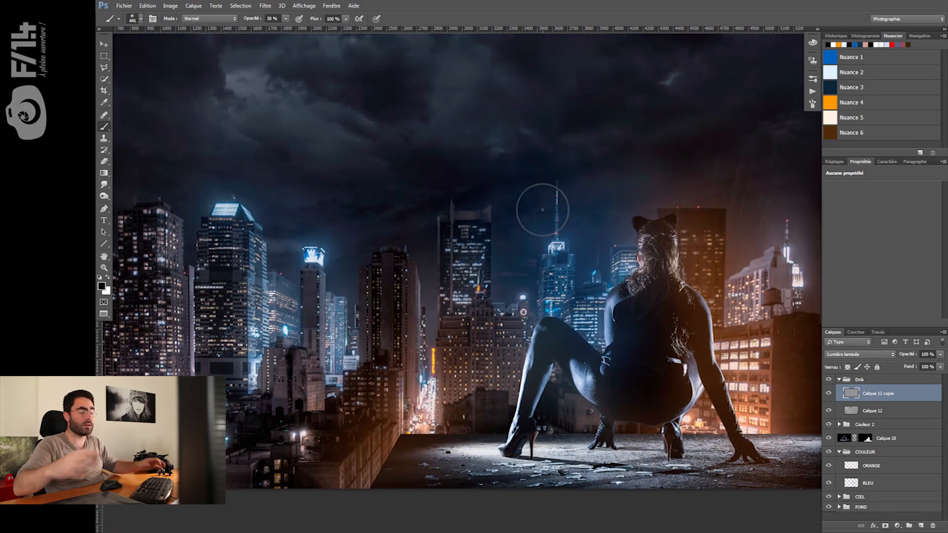
pyautogui.moveTo(392, 272); pyautogui.dragTo(404, 265)
pyautogui.hotkey('alt', 'space')
pyautogui.keyDown('alt'); pyautogui.click(398, 267); pyautogui.keyUp('alt')
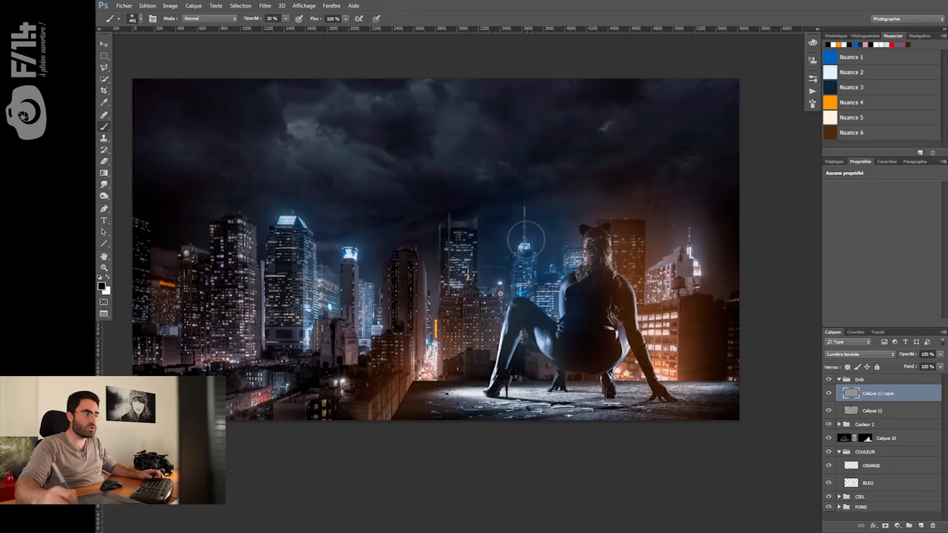
pyautogui.click(103, 286)
pyautogui.moveTo(10, 242); pyautogui.dragTo(830, 349)
pyautogui.moveTo(765, 391); pyautogui.dragTo(775, 421)
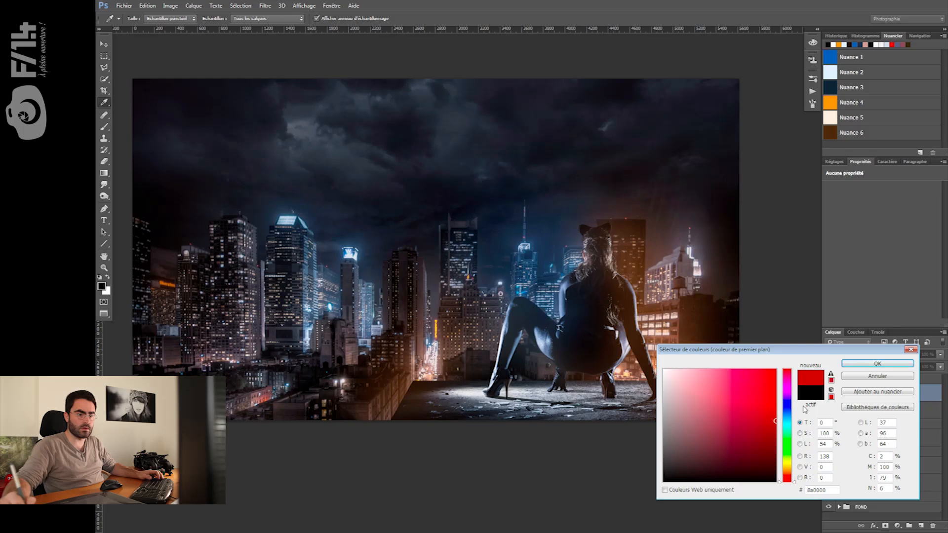
pyautogui.click(773, 386)
pyautogui.click(862, 367)
pyautogui.press('b')
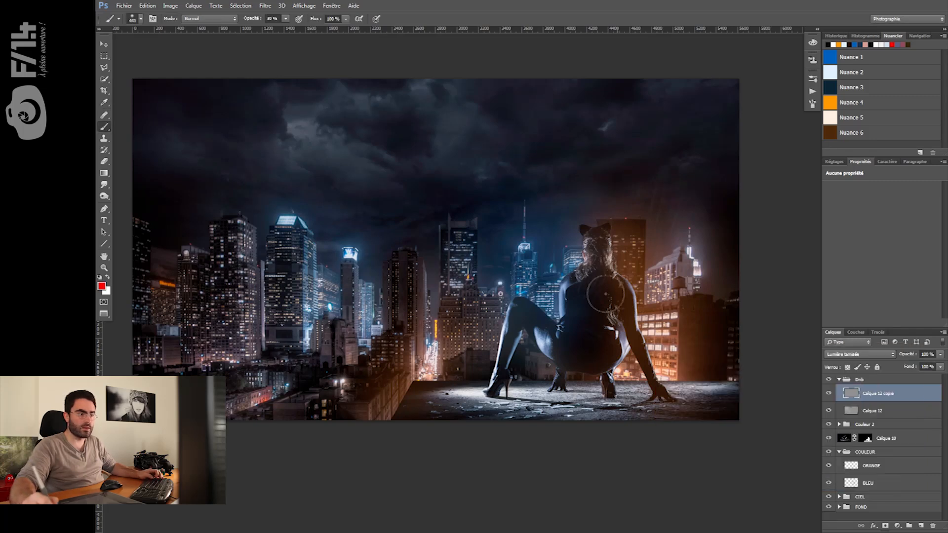
# Paint red glows at 10 % opacity on Calque 12 copie over the antenna spires and rooftop beacons across the skyline
pyautogui.moveTo(524, 238); pyautogui.dragTo(522, 240)
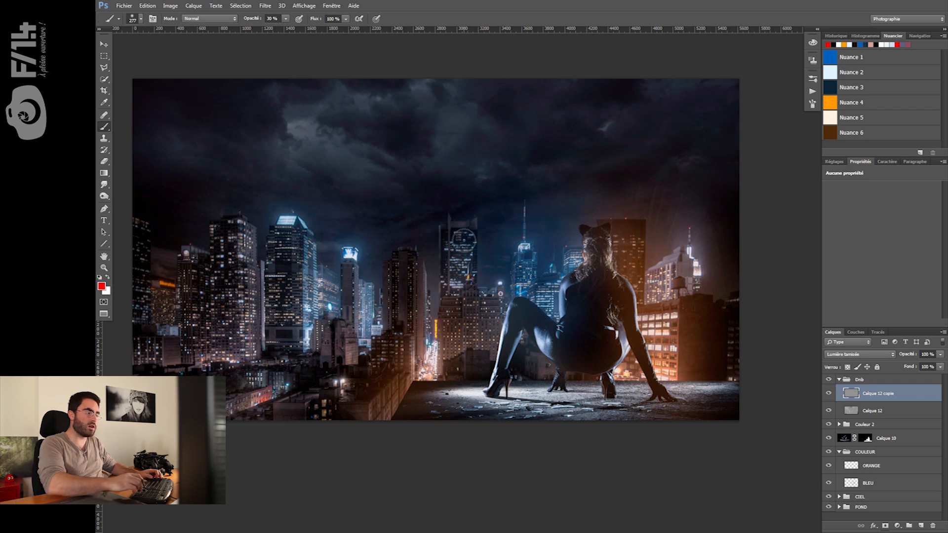
pyautogui.press('0')
pyautogui.press('5')
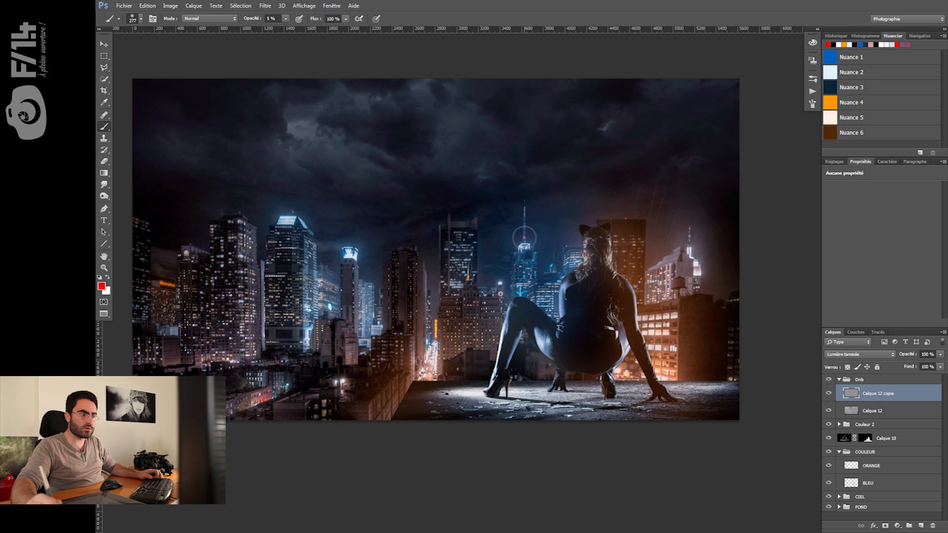
pyautogui.moveTo(530, 240); pyautogui.dragTo(533, 239)
pyautogui.press('1')
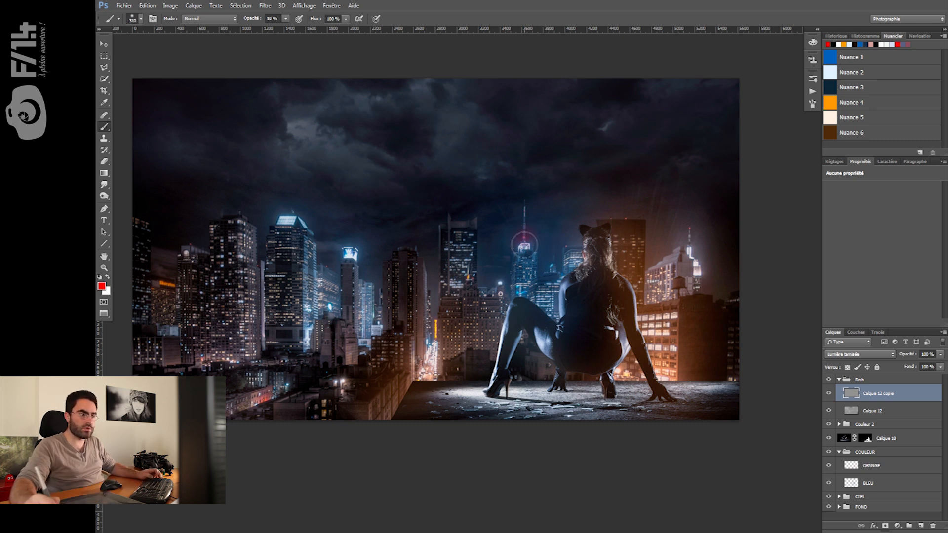
pyautogui.click(626, 219)
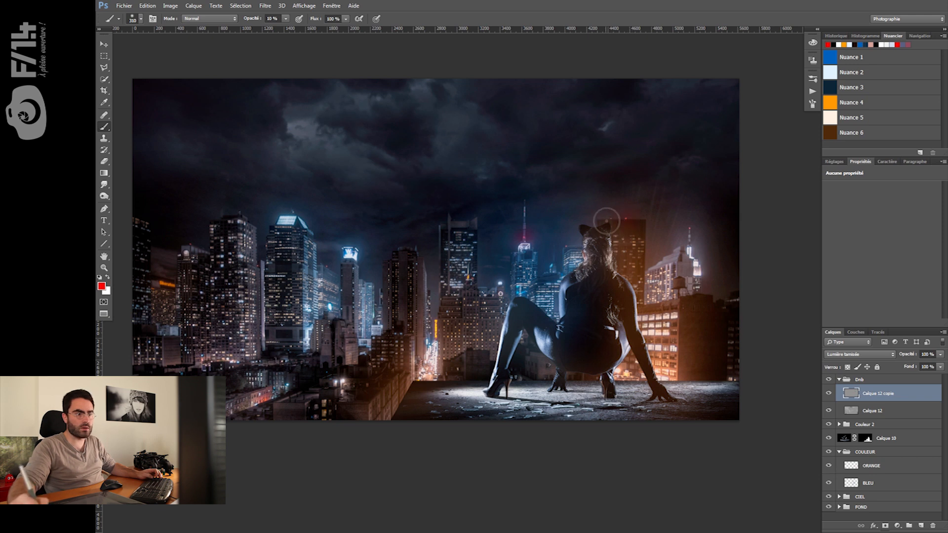
pyautogui.click(690, 227)
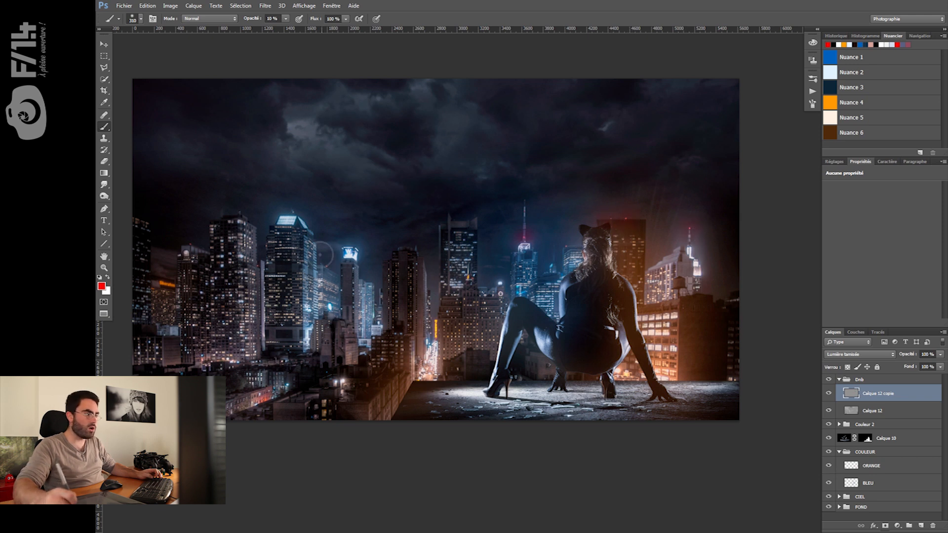
pyautogui.press('[')
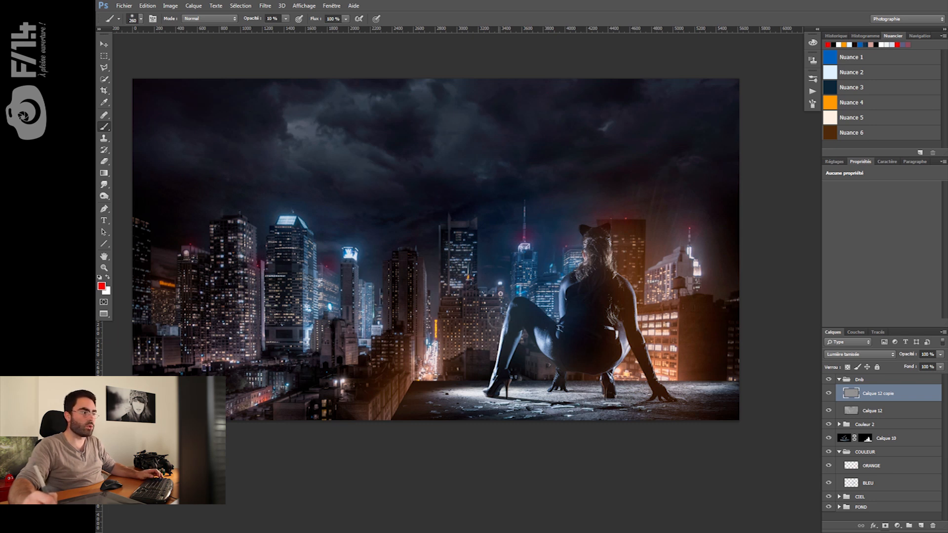
# Sample orange from the illuminated sign at far left and paint it at 5 % opacity around the lit avenue and neighbouring building
pyautogui.keyDown('alt'); pyautogui.click(164, 282); pyautogui.keyUp('alt')
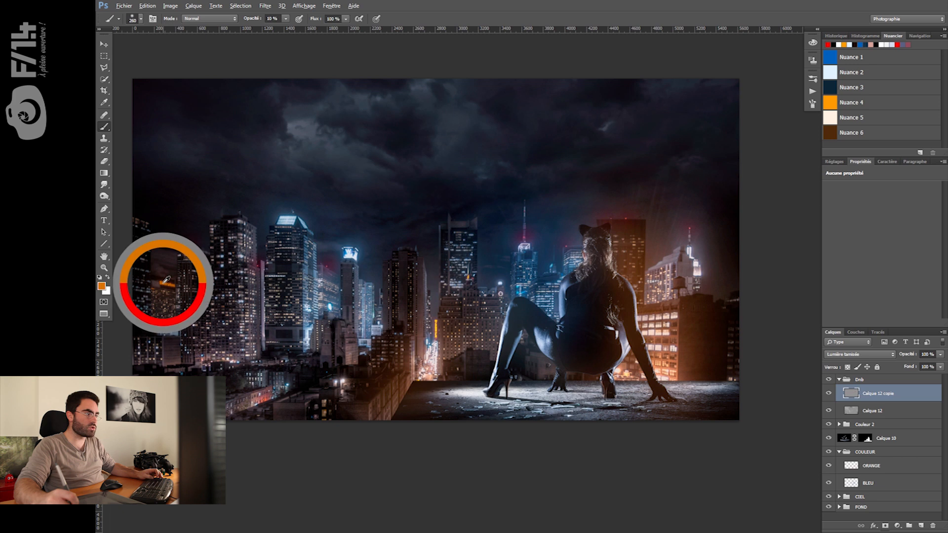
pyautogui.press('0')
pyautogui.press('5')
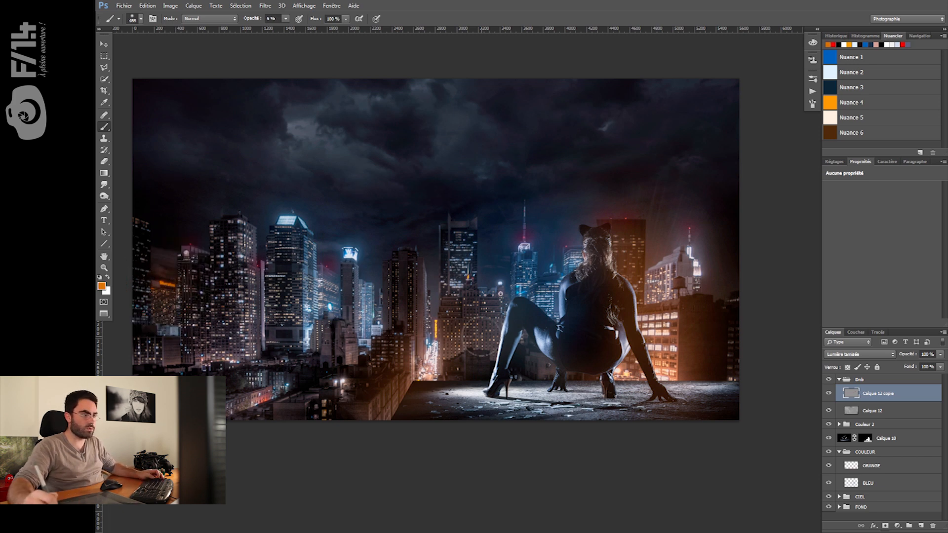
pyautogui.moveTo(443, 323); pyautogui.dragTo(429, 328)
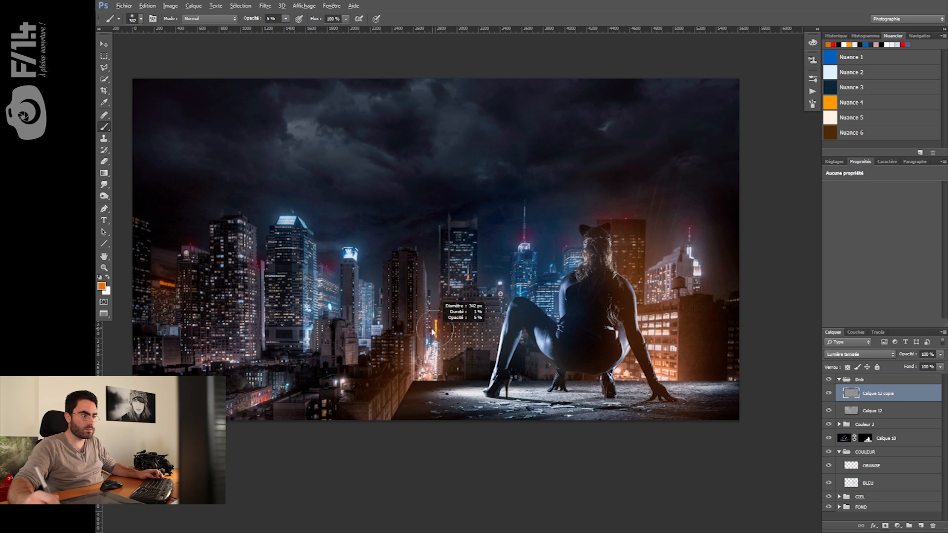
pyautogui.moveTo(464, 282); pyautogui.dragTo(478, 280)
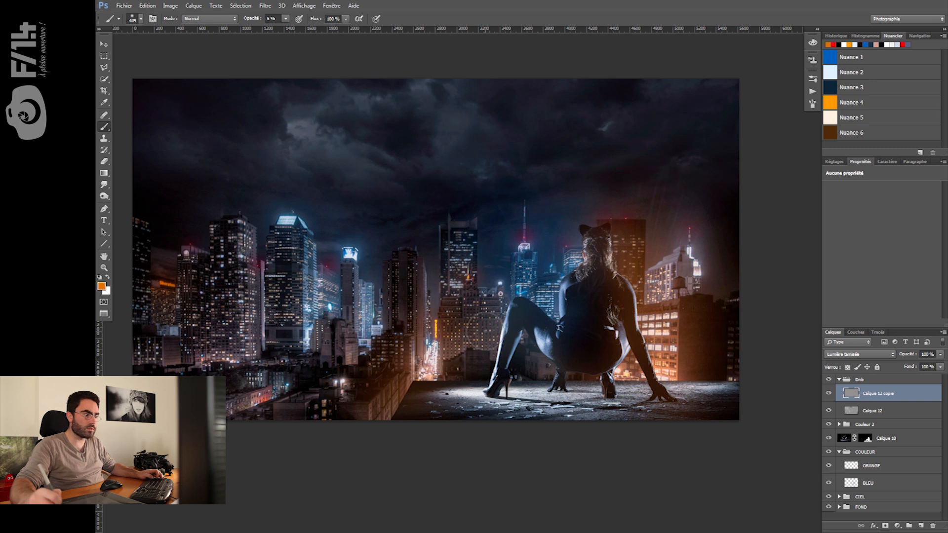
# Sample the pinkish red of the lower-left street lights, tint that area at 5 % opacity, and compare the image with and without Calque 12 copie
pyautogui.keyDown('alt'); pyautogui.click(271, 399); pyautogui.keyUp('alt')
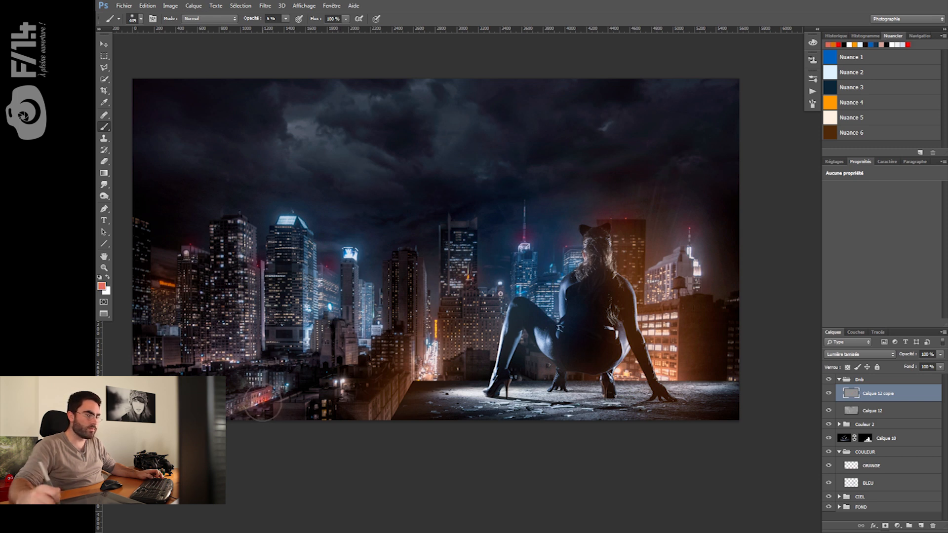
pyautogui.click(829, 394)
pyautogui.click(829, 393)
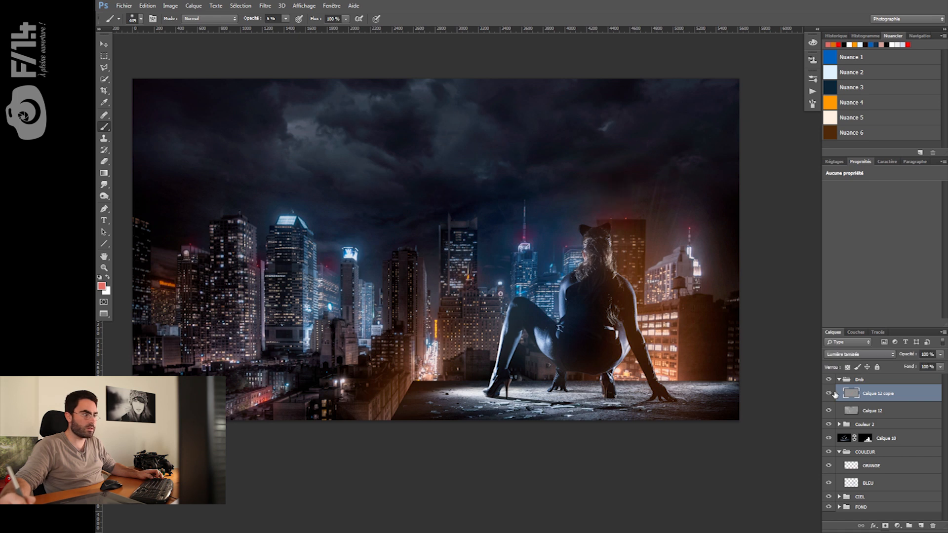
pyautogui.click(829, 394)
pyautogui.click(829, 394)
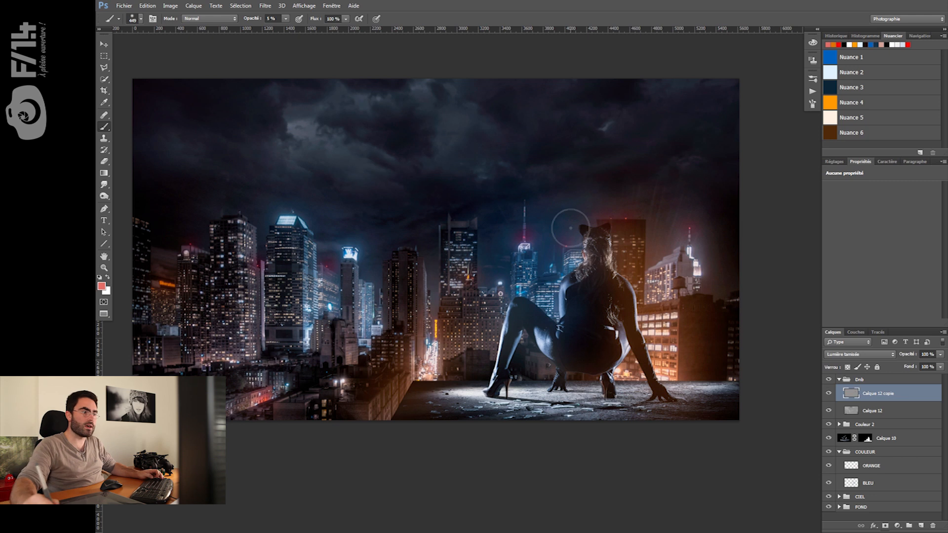
# Sample the antenna tower's magenta and the lit tower's pale blue, and paint each around its lights at 5 % opacity on Calque 12 copie
pyautogui.keyDown('alt'); pyautogui.click(526, 237); pyautogui.keyUp('alt')
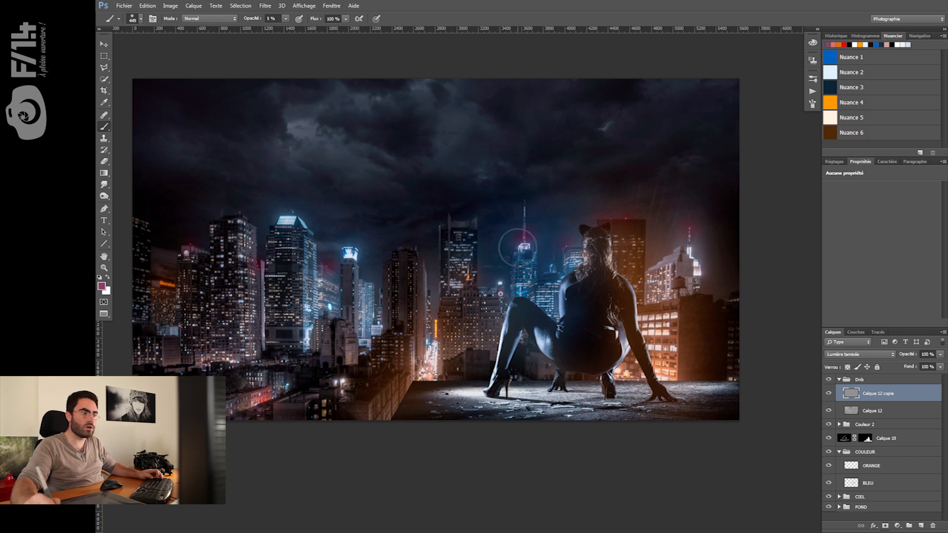
pyautogui.moveTo(528, 220); pyautogui.dragTo(513, 222)
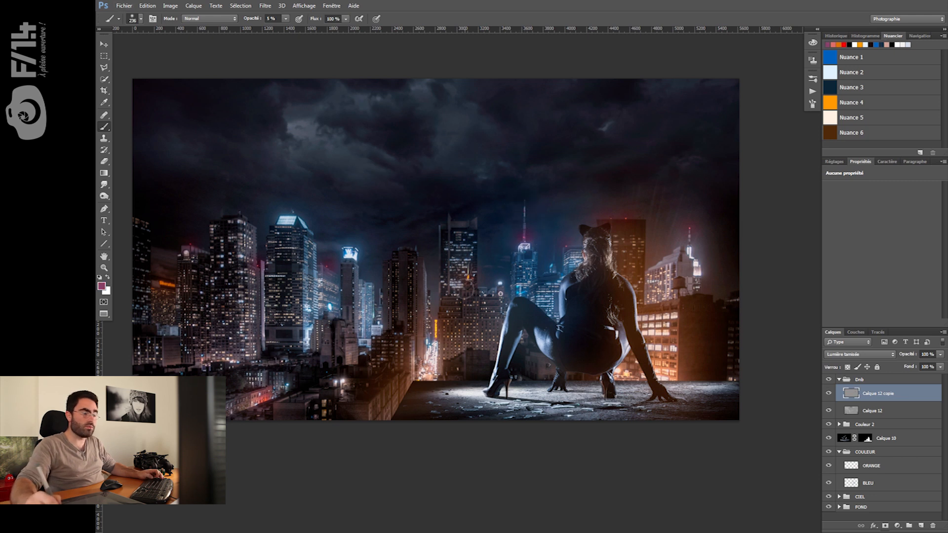
pyautogui.keyDown('alt'); pyautogui.click(349, 249); pyautogui.keyUp('alt')
pyautogui.moveTo(350, 251); pyautogui.dragTo(362, 255)
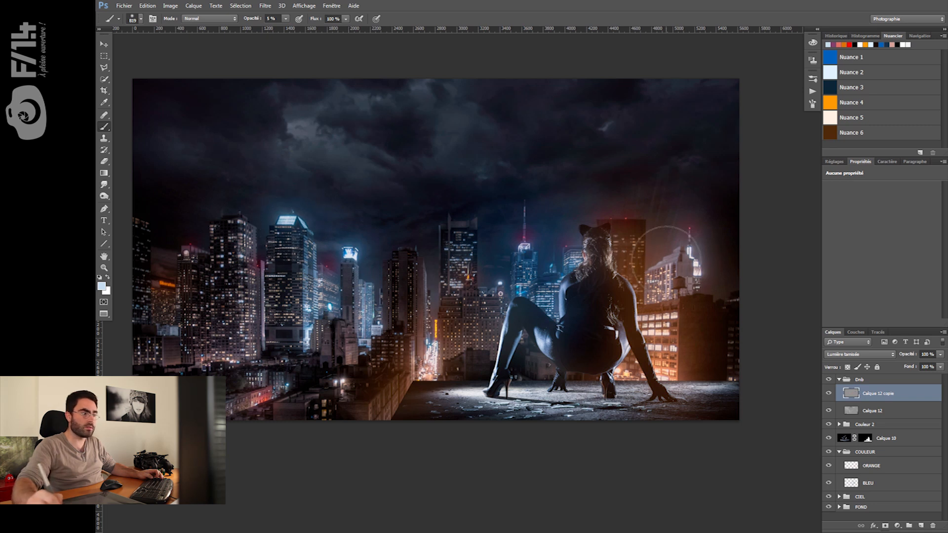
pyautogui.press('z')
pyautogui.moveTo(392, 287); pyautogui.dragTo(368, 294)
pyautogui.press('b')
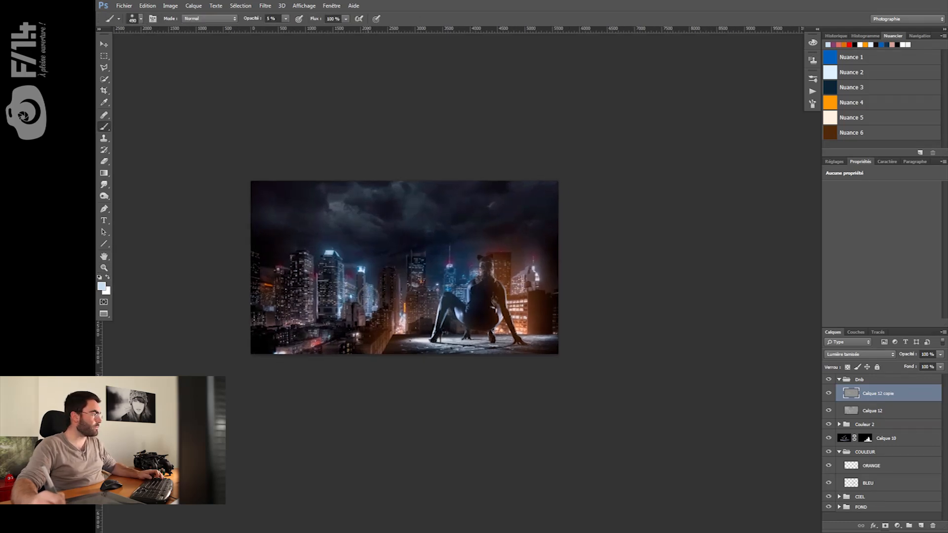
pyautogui.moveTo(365, 306); pyautogui.dragTo(362, 297)
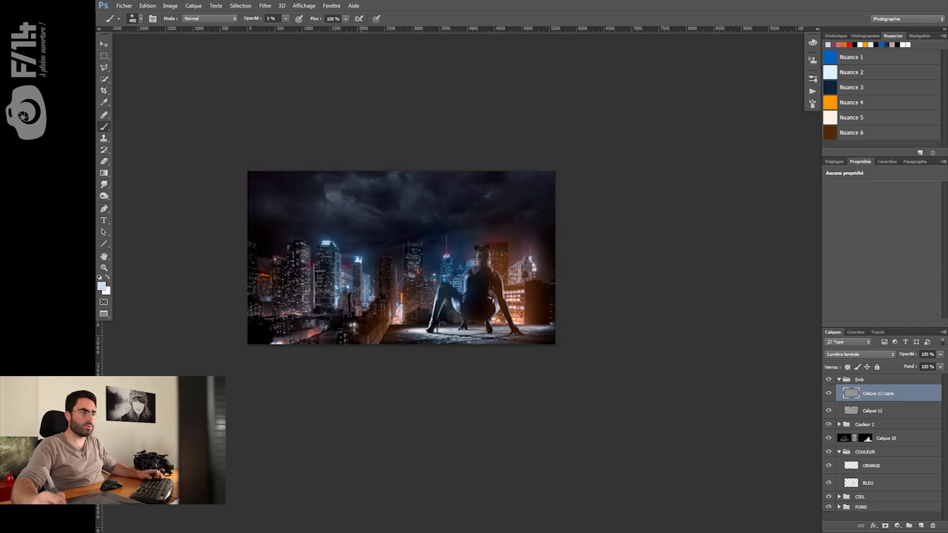
pyautogui.moveTo(368, 224); pyautogui.dragTo(366, 225)
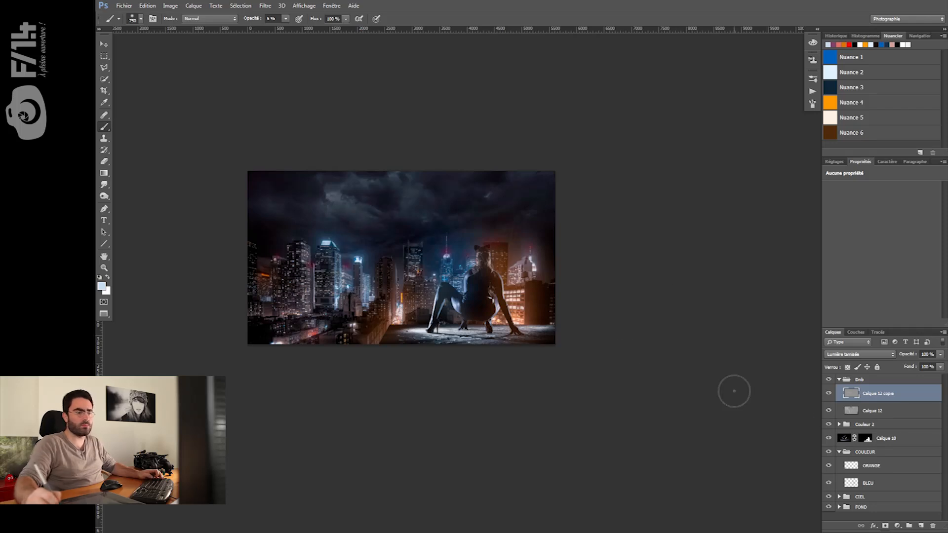
# Add a new layer above Calque 12 copie in the Dnb group and set its blending mode to Couleur
pyautogui.click(921, 526)
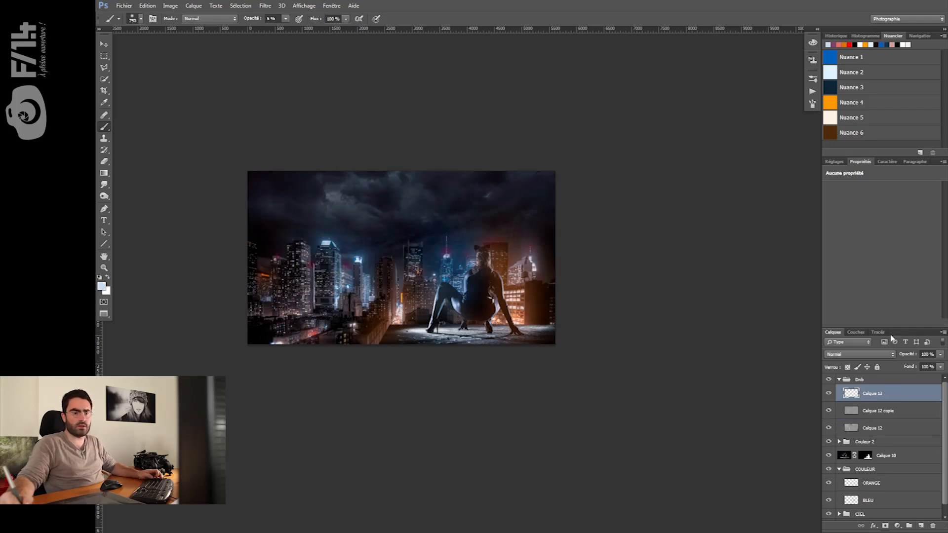
pyautogui.click(881, 355)
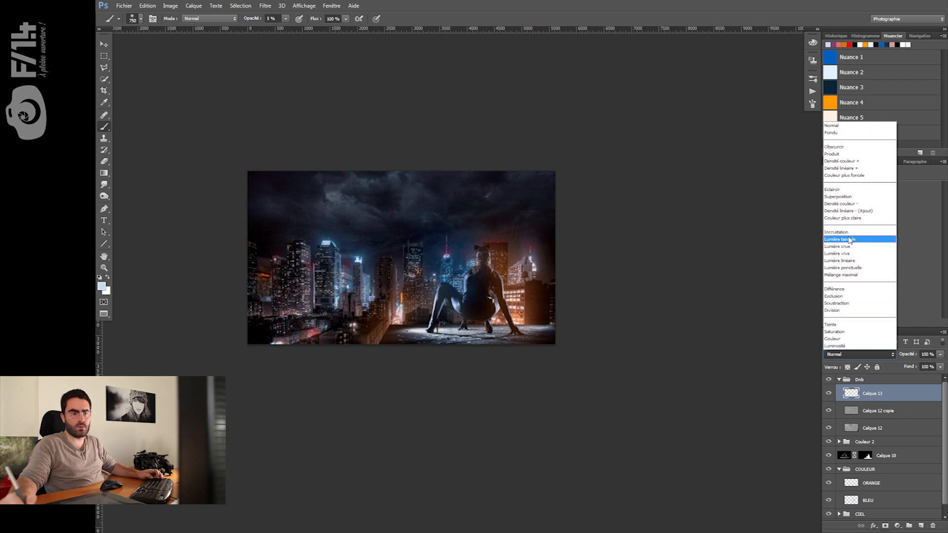
pyautogui.click(839, 339)
# Tint the clouds across the sky with the Nuance 1 blue, raising the brush to 10 % opacity, and reduce the layer's opacity to 41 %
pyautogui.moveTo(355, 226); pyautogui.dragTo(351, 212)
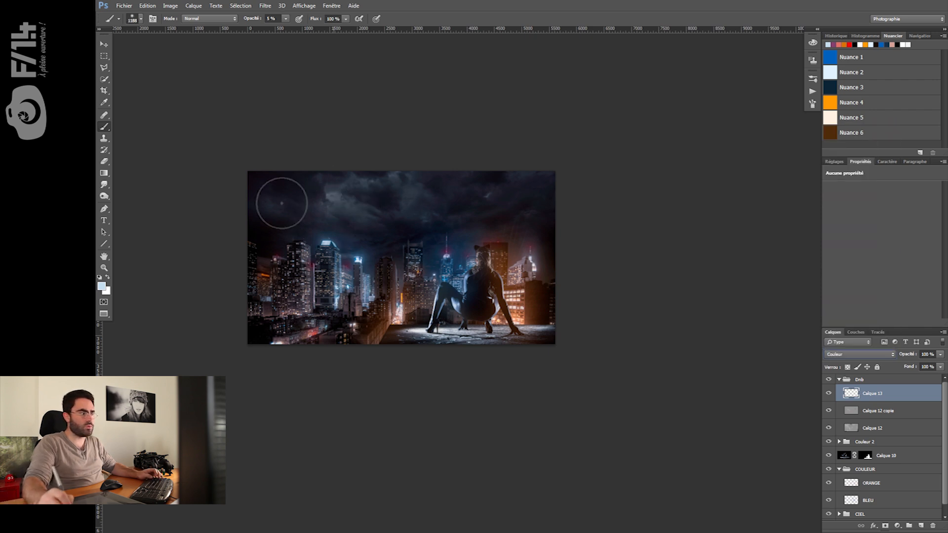
pyautogui.click(874, 56)
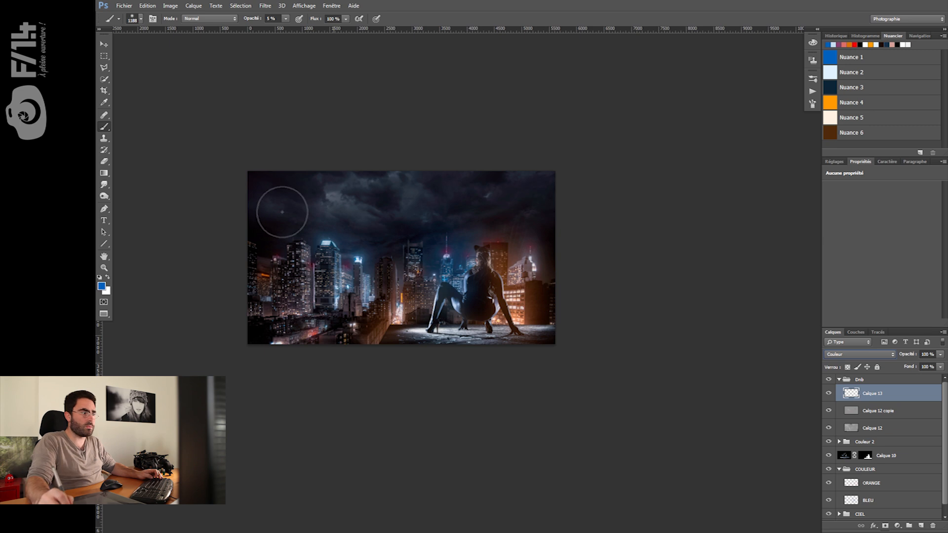
pyautogui.moveTo(350, 223)
pyautogui.mouseDown()
pyautogui.moveTo(396, 176)
pyautogui.moveTo(236, 218)
pyautogui.moveTo(273, 218)
pyautogui.moveTo(365, 175)
pyautogui.moveTo(382, 200)
pyautogui.moveTo(350, 199)
pyautogui.moveTo(384, 190)
pyautogui.moveTo(388, 228)
pyautogui.mouseUp()
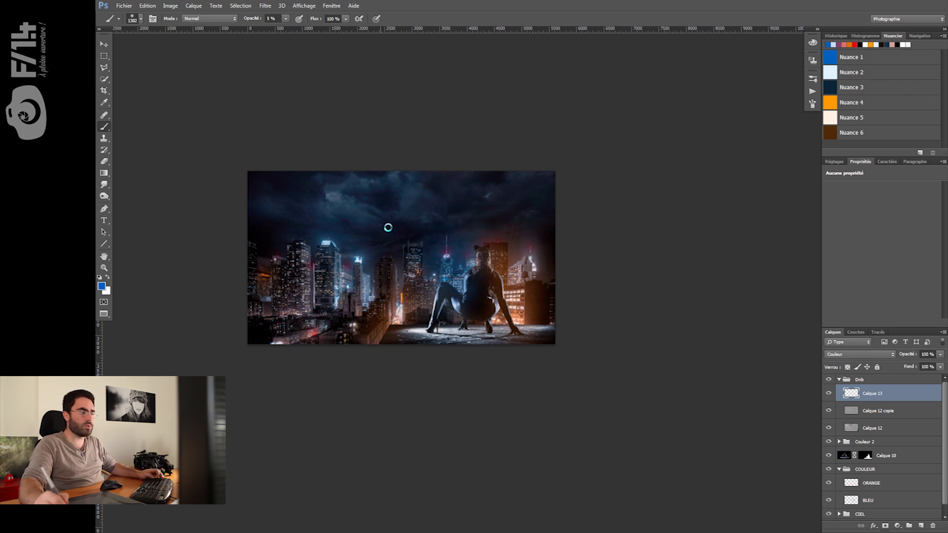
pyautogui.press('1')
pyautogui.moveTo(329, 230); pyautogui.dragTo(291, 232)
pyautogui.moveTo(304, 177)
pyautogui.mouseDown()
pyautogui.moveTo(493, 174)
pyautogui.moveTo(504, 221)
pyautogui.moveTo(544, 241)
pyautogui.moveTo(517, 227)
pyautogui.moveTo(564, 237)
pyautogui.mouseUp()
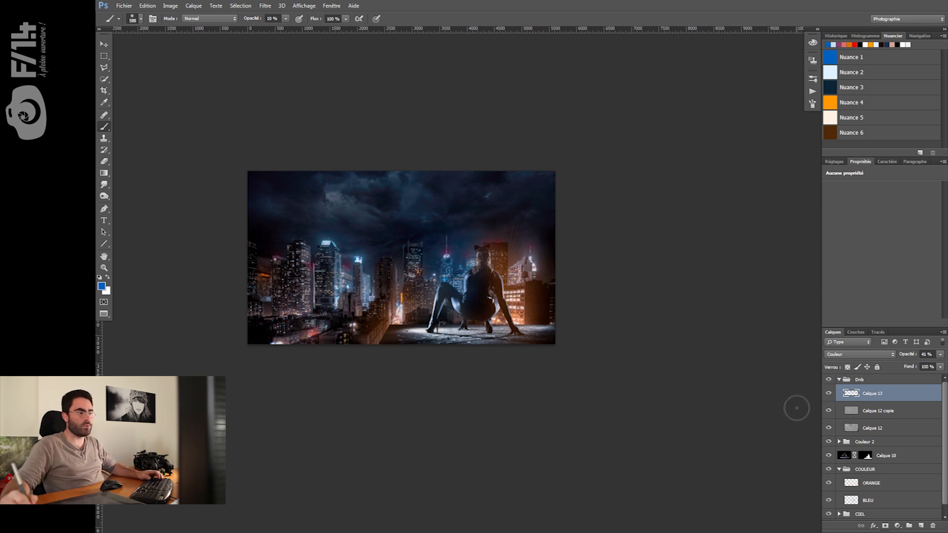
# Dodge and burn on Calque 12 by painting white, then black, at 10 % opacity over the skyline around the woman
pyautogui.click(889, 434)
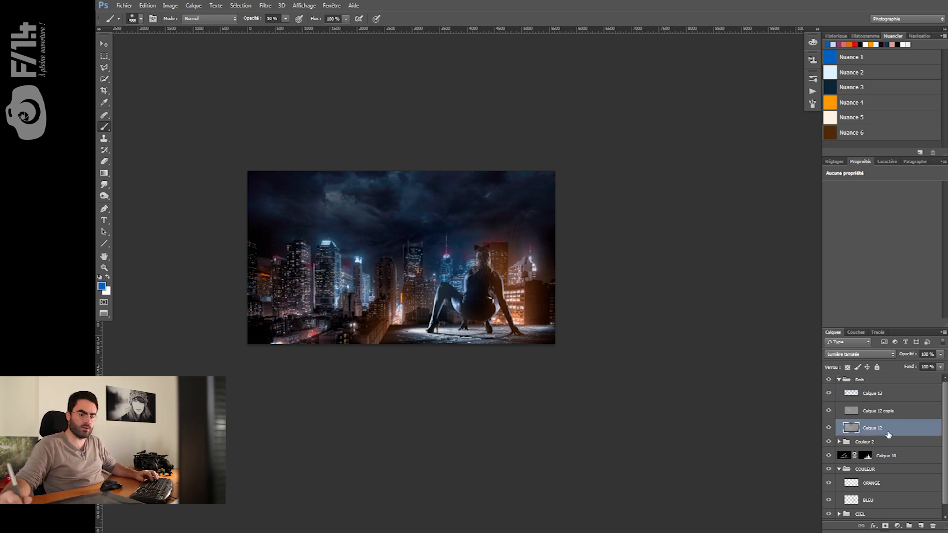
pyautogui.moveTo(444, 281); pyautogui.dragTo(420, 259)
pyautogui.press('d')
pyautogui.press('x')
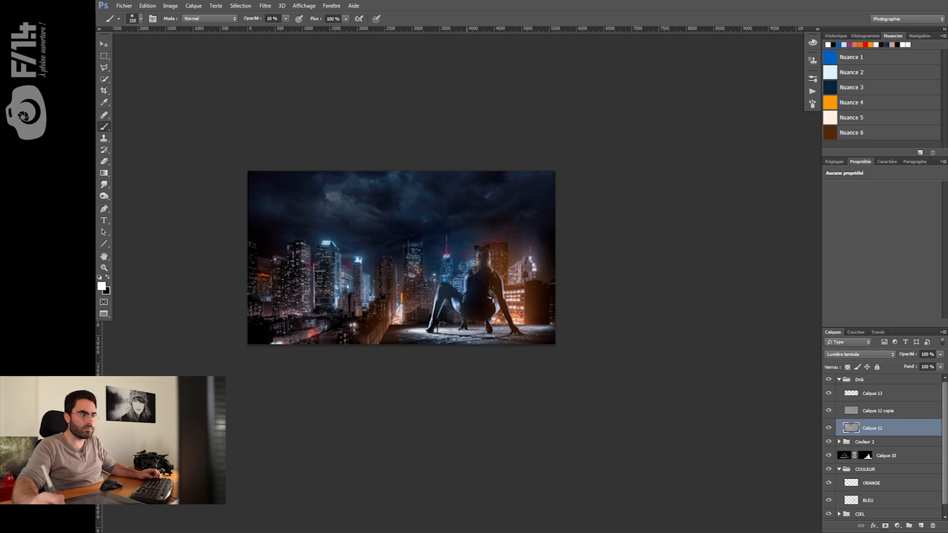
pyautogui.press('x')
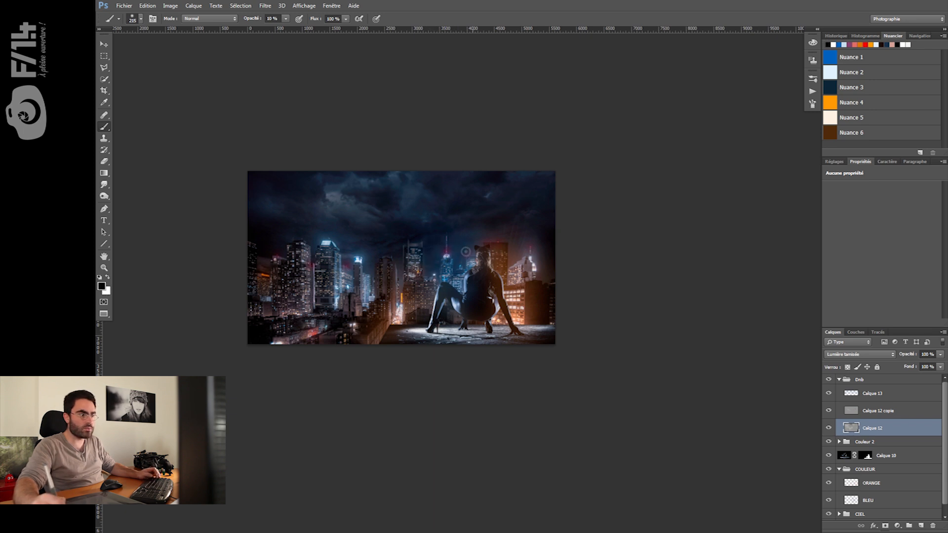
pyautogui.moveTo(348, 254); pyautogui.dragTo(310, 251)
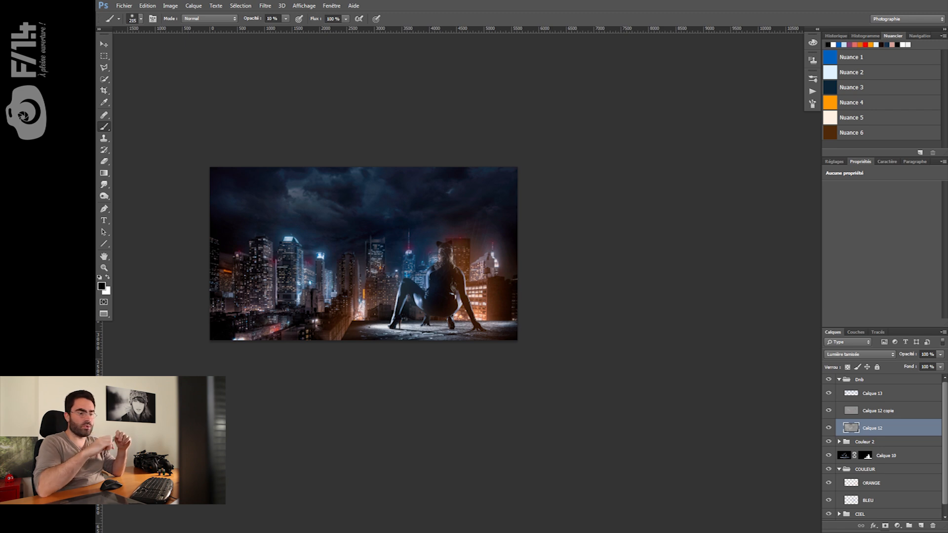
# Collapse the Dnb group, stamp the visible image onto a new top layer, and heal the bright cloud spot in the upper-right sky
pyautogui.click(839, 380)
pyautogui.click(862, 380)
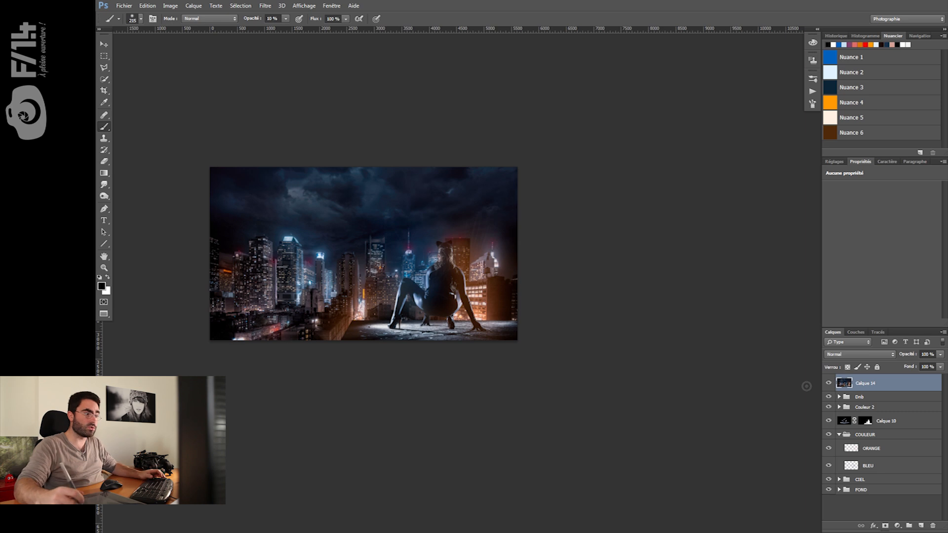
pyautogui.press('j')
pyautogui.moveTo(450, 191); pyautogui.dragTo(462, 191)
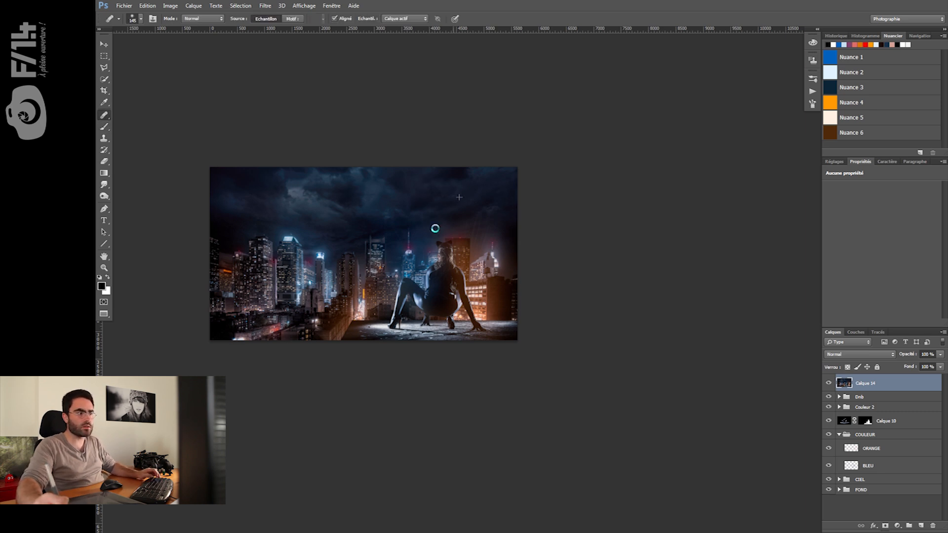
pyautogui.moveTo(403, 215); pyautogui.dragTo(445, 217)
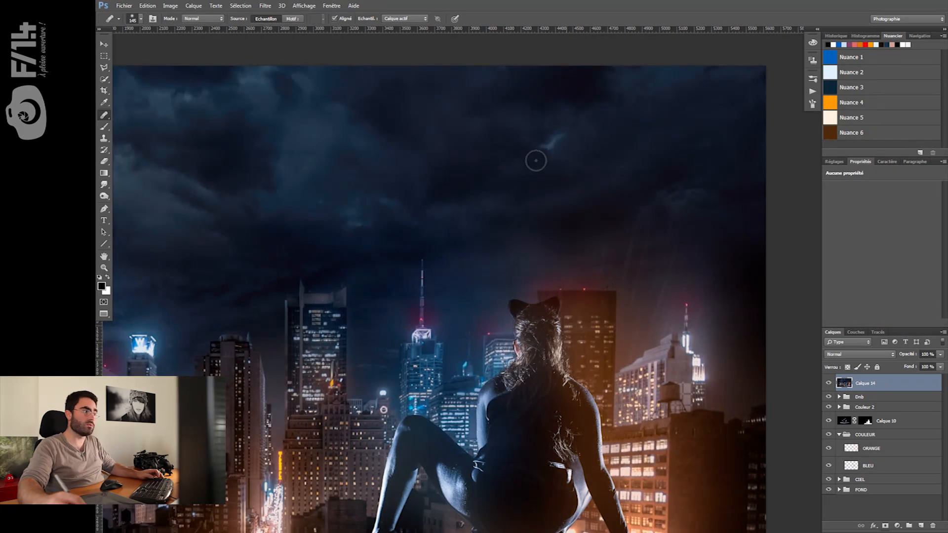
pyautogui.keyDown('alt'); pyautogui.click(587, 153); pyautogui.keyUp('alt')
pyautogui.moveTo(566, 136)
pyautogui.mouseDown()
pyautogui.moveTo(540, 151)
pyautogui.moveTo(566, 134)
pyautogui.mouseUp()
# Retouch the bright glare at the image's lower-left edge with the Healing Brush
pyautogui.moveTo(109, 470); pyautogui.dragTo(562, 213)
pyautogui.hotkey('ctrl', 'space')
pyautogui.click(326, 344)
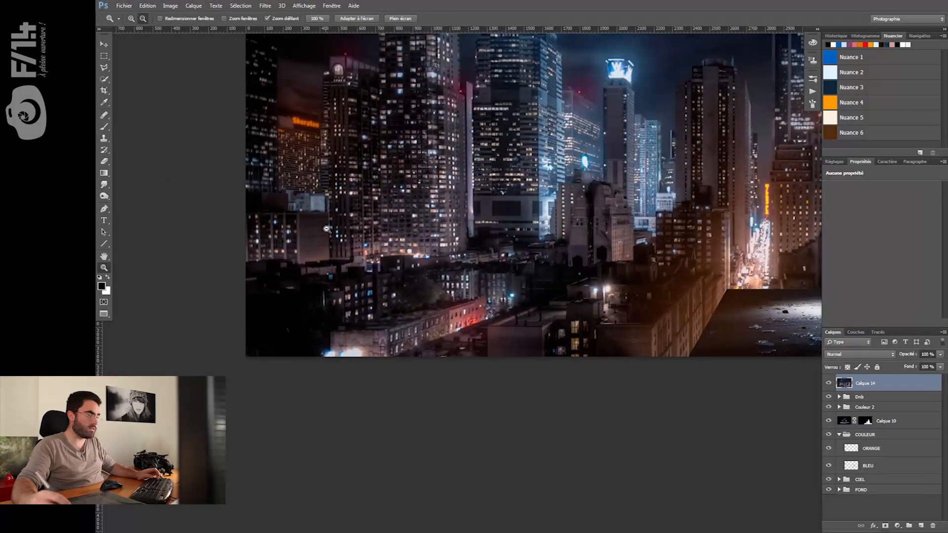
pyautogui.hotkey('ctrl', 'space')
pyautogui.moveTo(326, 343); pyautogui.dragTo(337, 336)
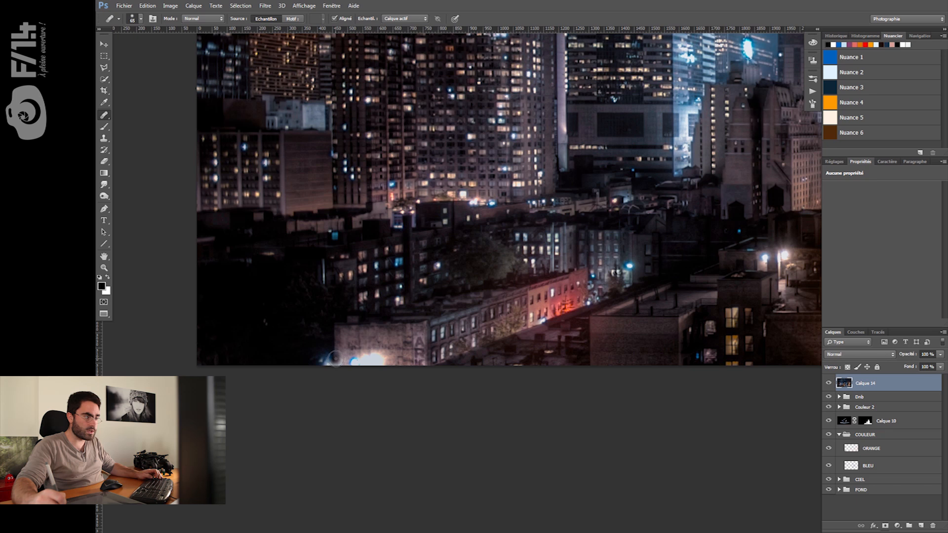
pyautogui.moveTo(336, 358)
pyautogui.mouseDown()
pyautogui.moveTo(382, 357)
pyautogui.moveTo(392, 366)
pyautogui.moveTo(323, 354)
pyautogui.mouseUp()
pyautogui.press('z')
pyautogui.moveTo(417, 342); pyautogui.dragTo(346, 339)
pyautogui.moveTo(513, 318); pyautogui.dragTo(410, 327)
pyautogui.press('j')
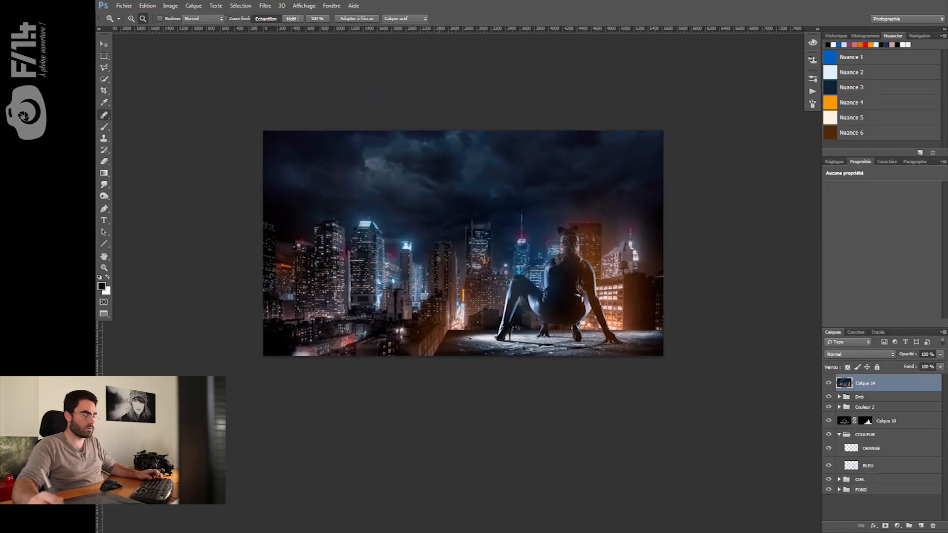
# Cover the remaining lower-left glare with the Clone Stamp, using texture sampled from the building wall beside it
pyautogui.press('s')
pyautogui.scroll(5, 386, 333)
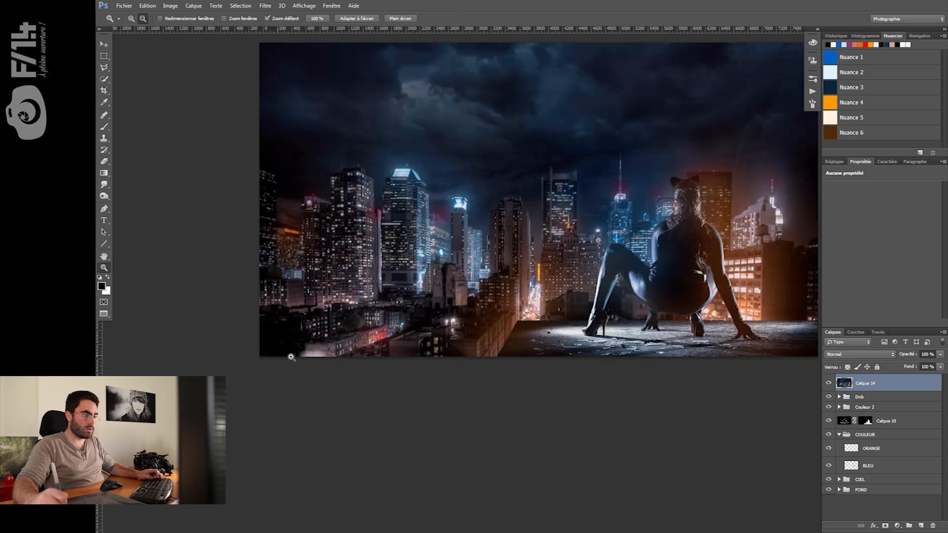
pyautogui.moveTo(387, 331)
pyautogui.mouseDown()
pyautogui.moveTo(388, 353)
pyautogui.moveTo(378, 357)
pyautogui.moveTo(455, 349)
pyautogui.mouseUp()
pyautogui.keyDown('alt'); pyautogui.click(388, 330); pyautogui.keyUp('alt')
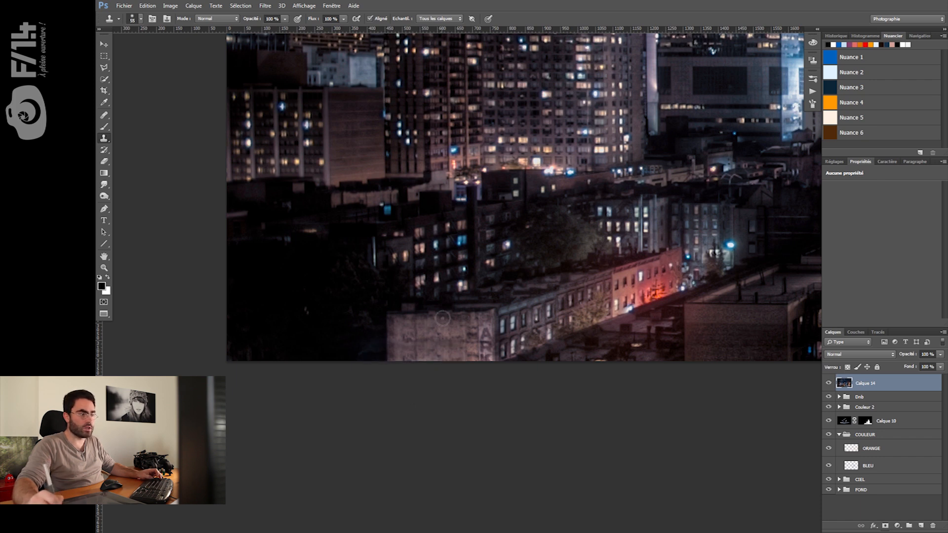
pyautogui.hotkey('ctrl', '0')
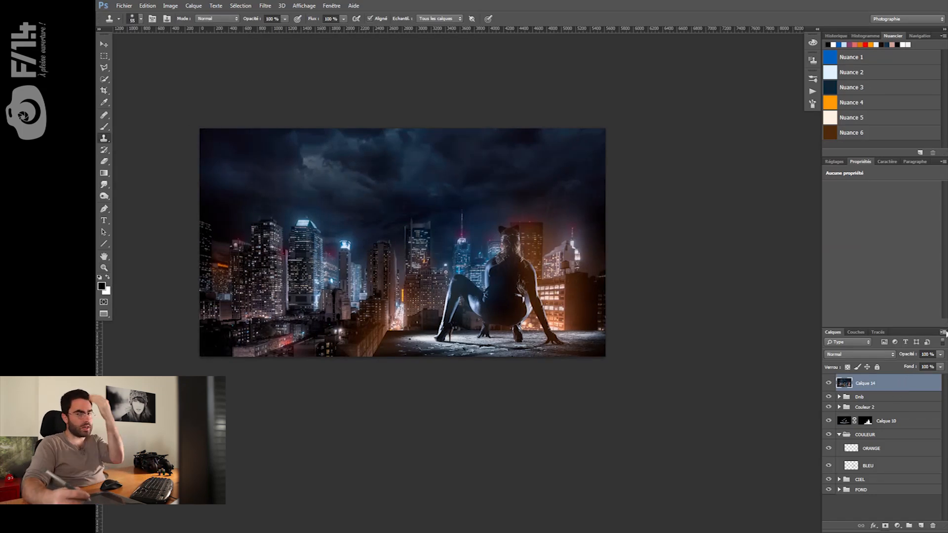
# Duplicate the stamped layer and apply a Passe-haut (High Pass) filter to the copy, increasing the radius until the edges stand out
pyautogui.hotkey('ctrl', 'j')
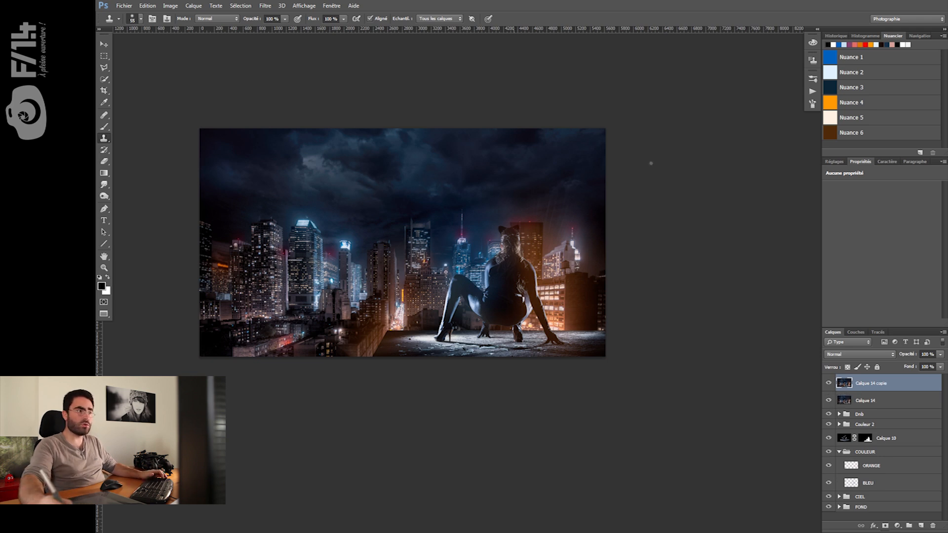
pyautogui.click(311, 9)
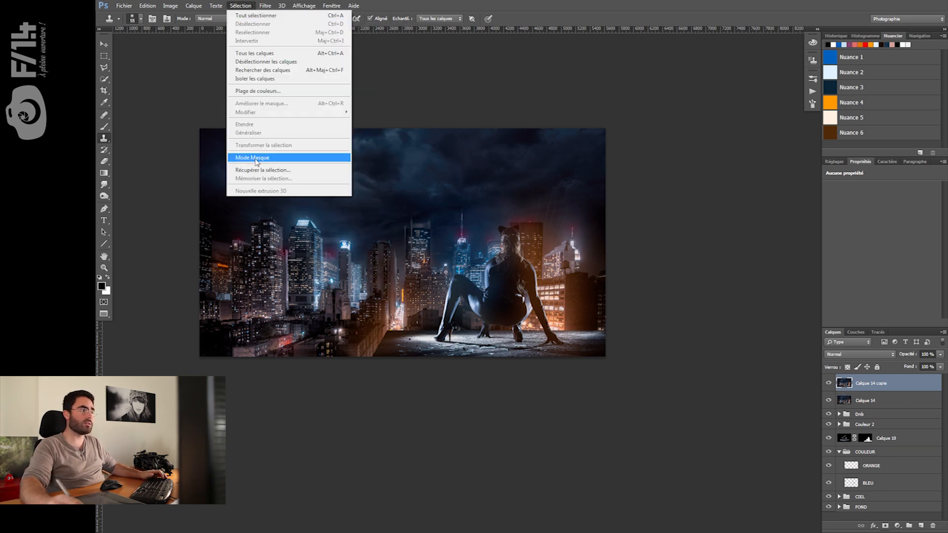
pyautogui.moveTo(274, 172)
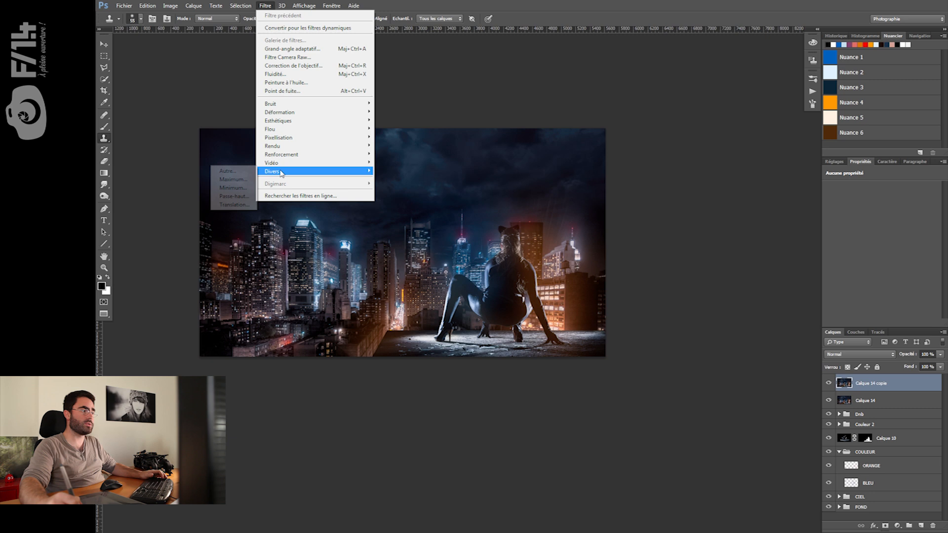
pyautogui.click(232, 196)
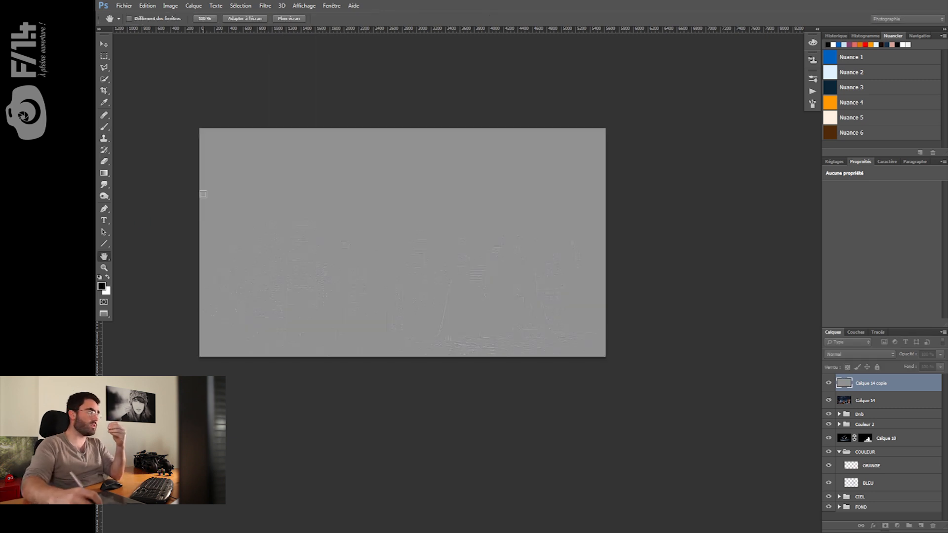
pyautogui.moveTo(628, 242); pyautogui.dragTo(681, 232)
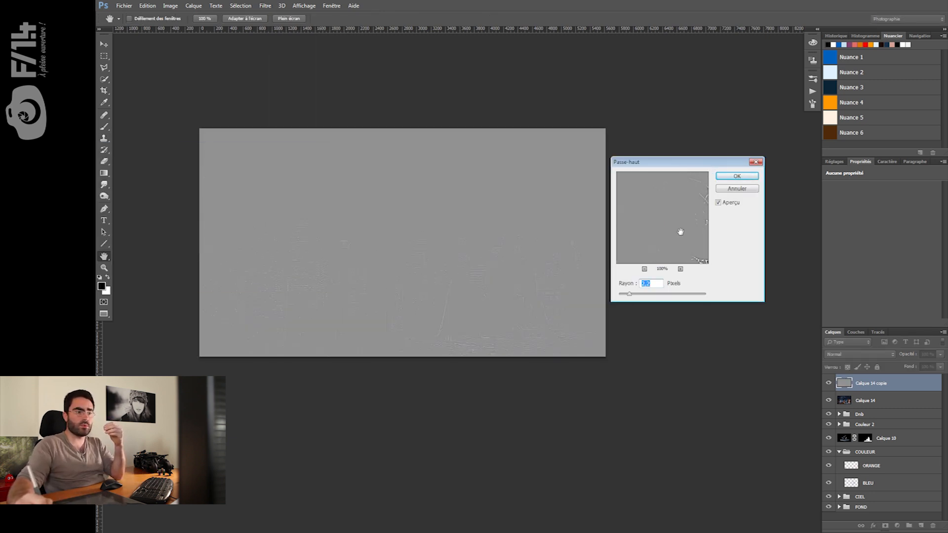
pyautogui.moveTo(648, 292); pyautogui.dragTo(647, 296)
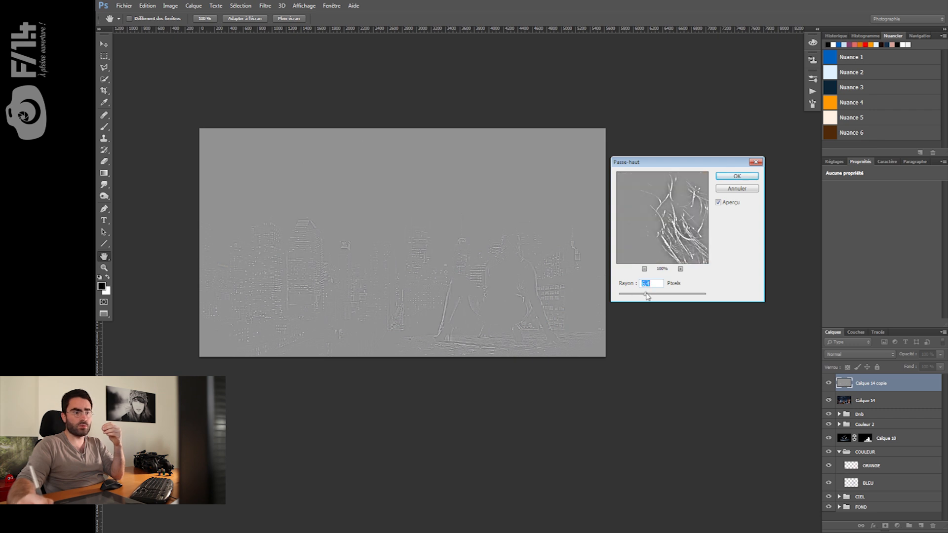
pyautogui.click(737, 176)
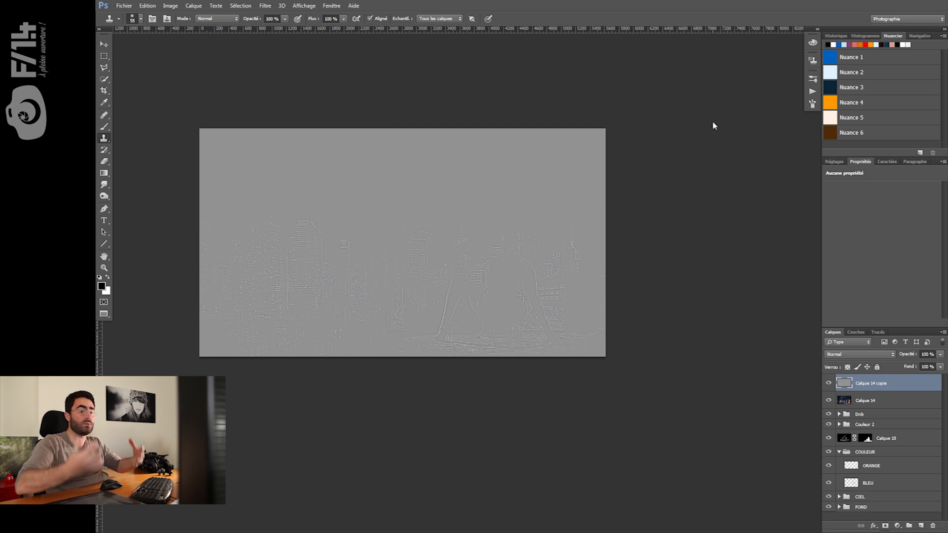
# Try Lumière tamisée (Soft Light) on the High Pass layer, and settle on the Incrustation (Overlay) blend mode
pyautogui.click(859, 354)
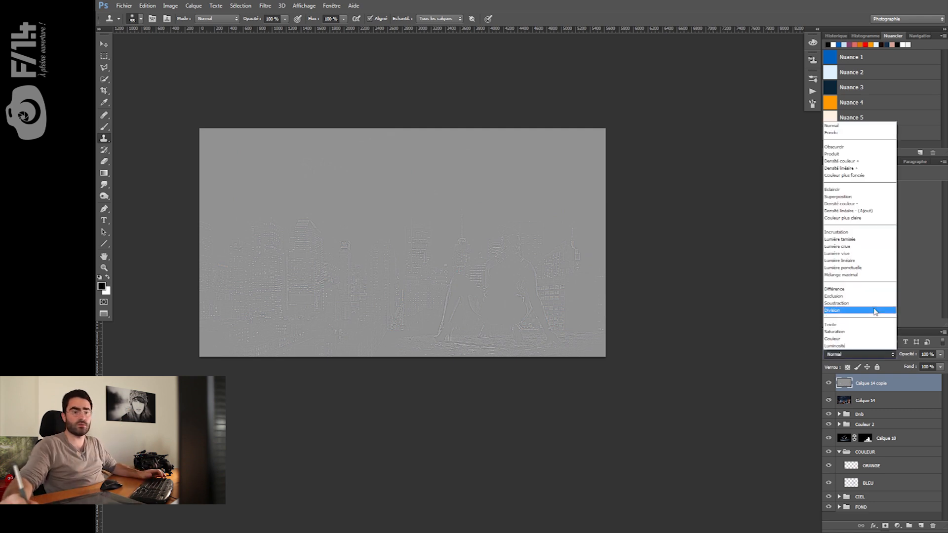
pyautogui.click(859, 238)
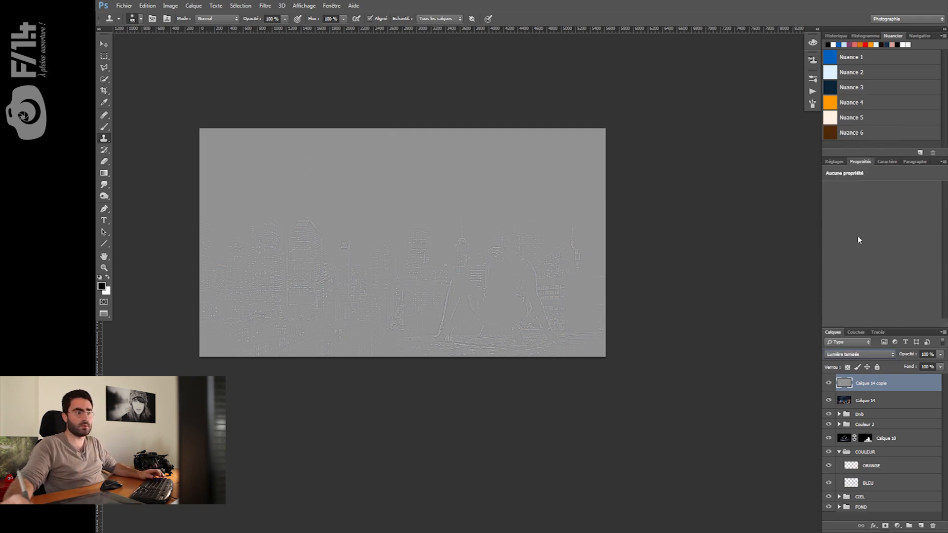
pyautogui.click(875, 357)
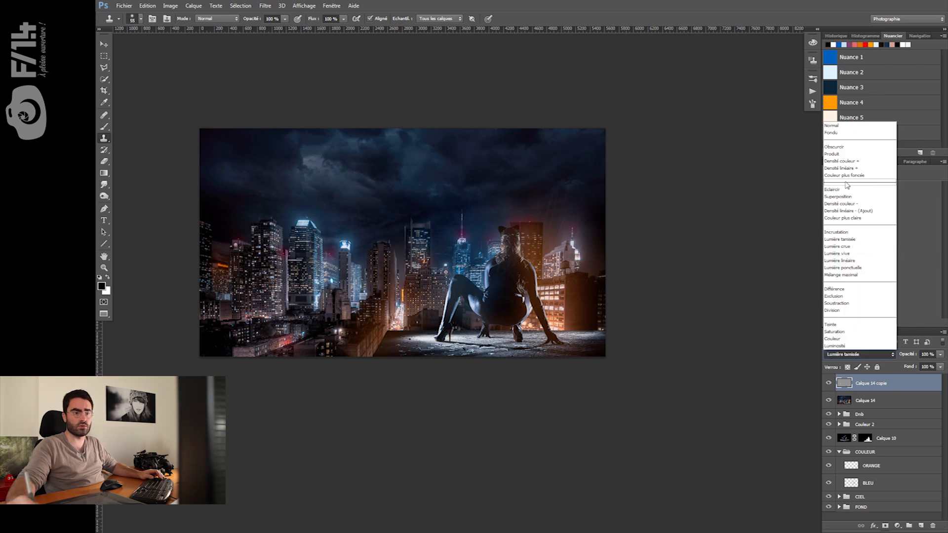
pyautogui.click(834, 240)
# Reduce the High Pass layer's opacity to 31%, checking the sharpening on the woman's hair and the buildings
pyautogui.moveTo(510, 285); pyautogui.dragTo(498, 287)
pyautogui.press('z')
pyautogui.moveTo(500, 248); pyautogui.dragTo(588, 259)
pyautogui.moveTo(566, 262); pyautogui.dragTo(512, 261)
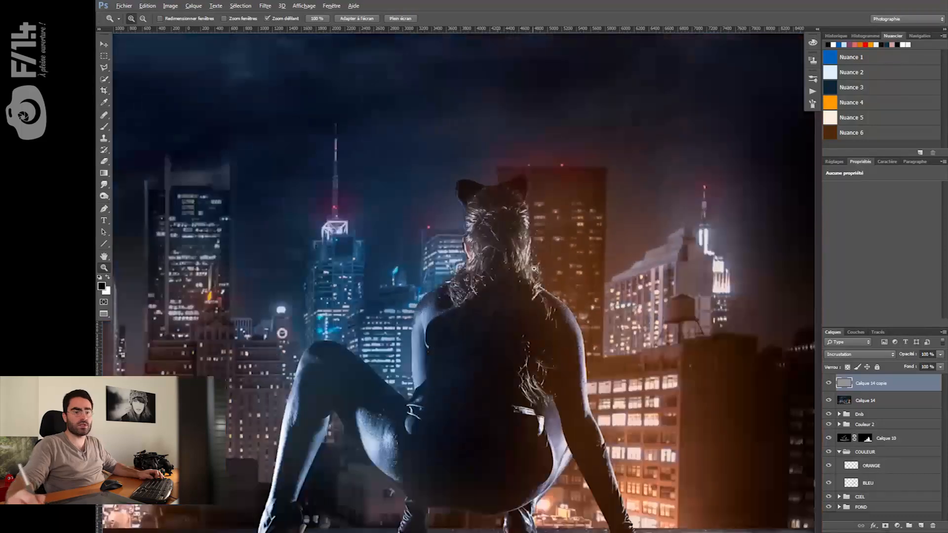
pyautogui.moveTo(911, 357); pyautogui.dragTo(879, 358)
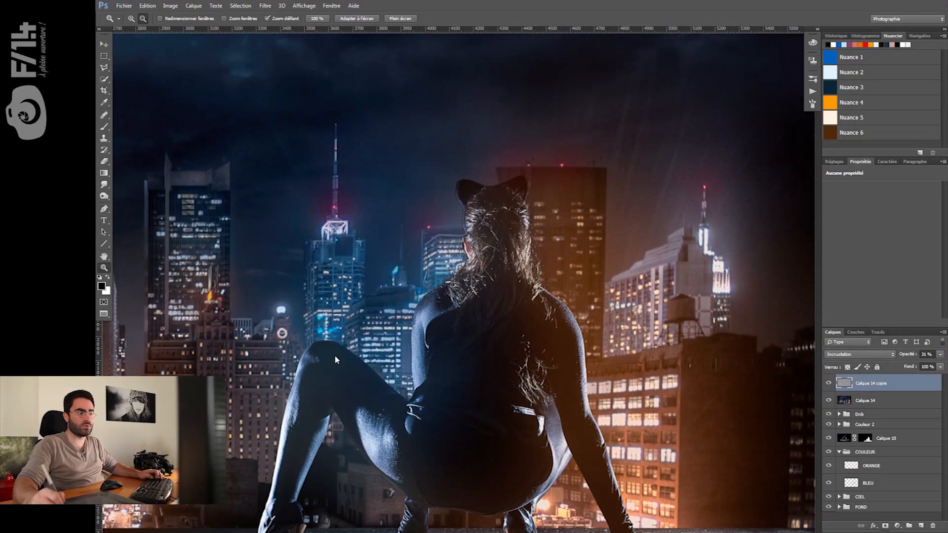
pyautogui.moveTo(389, 344); pyautogui.dragTo(373, 344)
pyautogui.moveTo(470, 209); pyautogui.dragTo(501, 219)
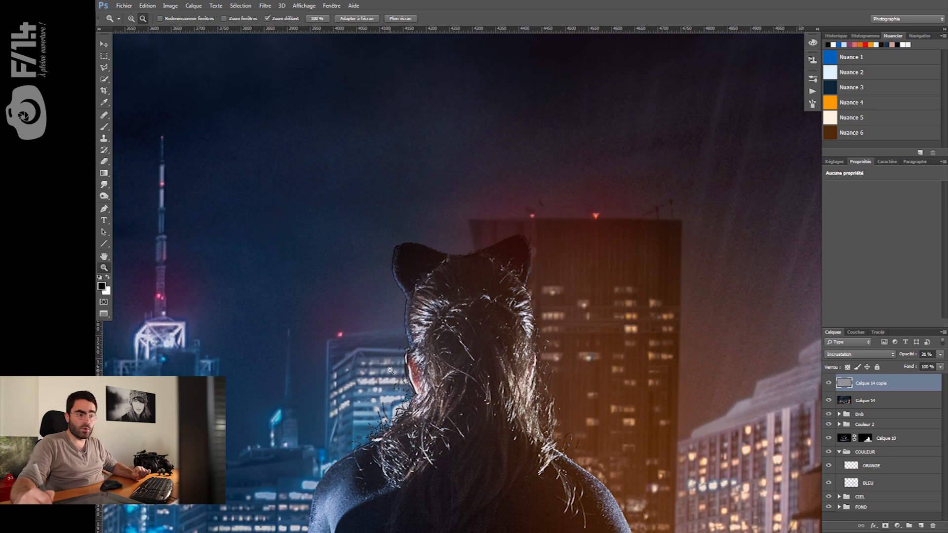
pyautogui.moveTo(576, 376); pyautogui.dragTo(449, 353)
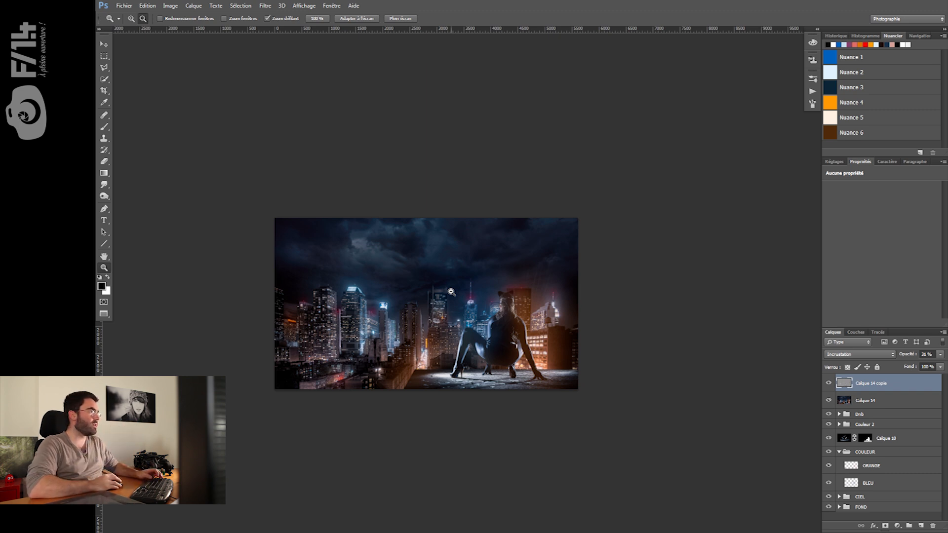
# Switch to Lightroom and view the edited catwoman-344-Edit.psd enlarged in the Library, with the side panels hidden
pyautogui.moveTo(97, 6); pyautogui.dragTo(582, 1)
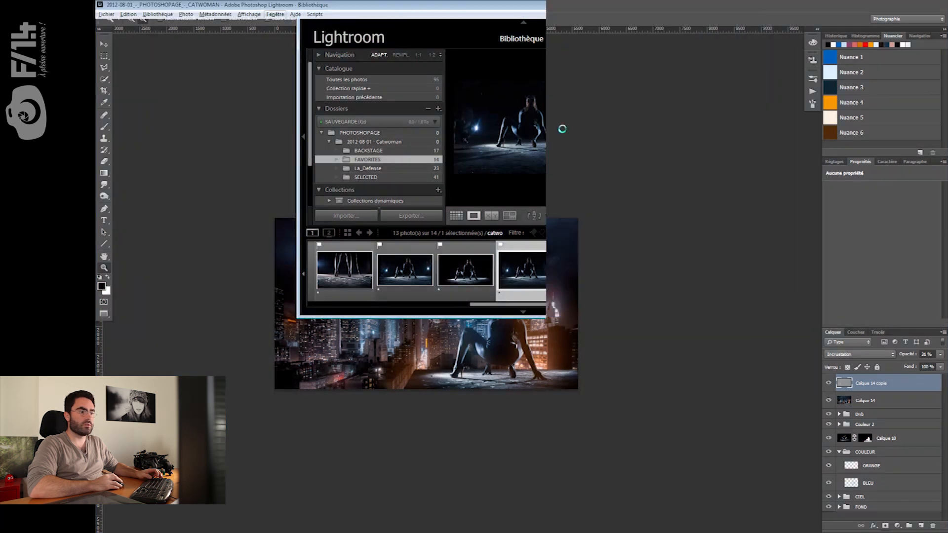
pyautogui.click(681, 496)
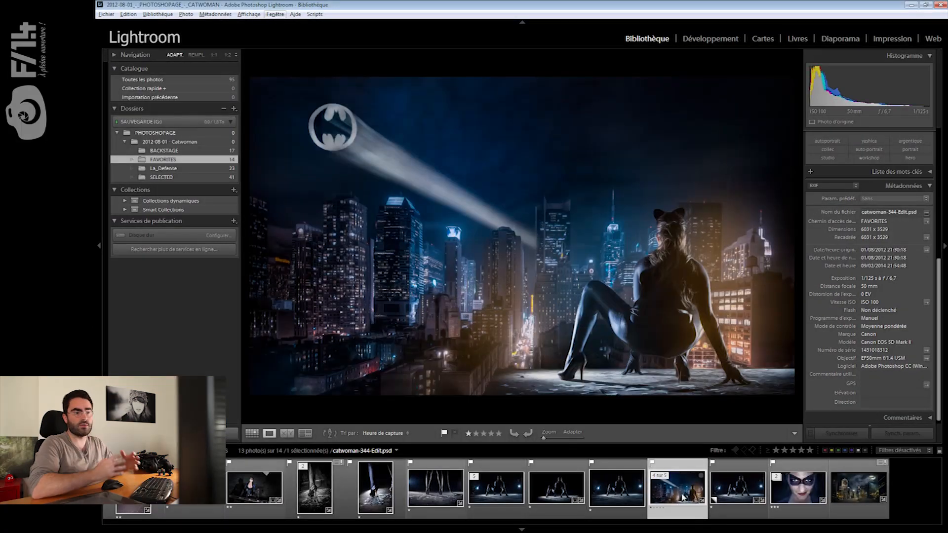
pyautogui.press('Tab')
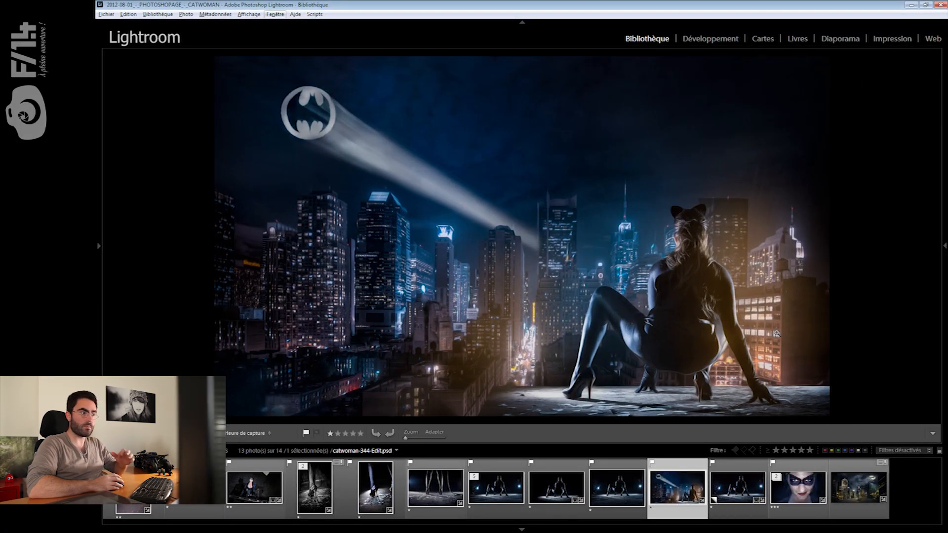